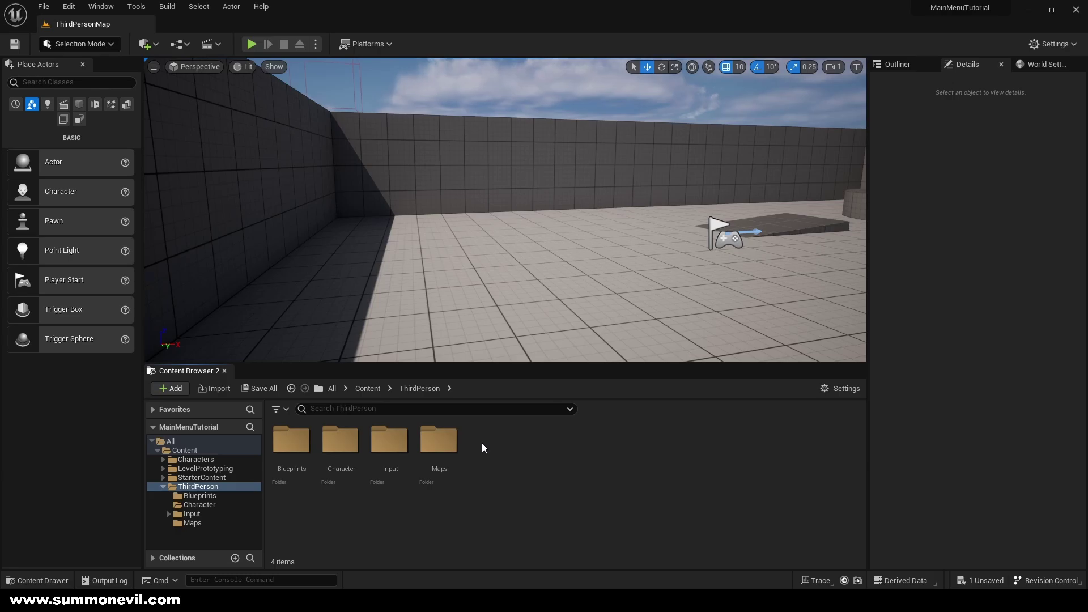
# Step: Create a new level named MainMenu in the ThirdPerson folder
pyautogui.rightClick(482, 444)
pyautogui.click(549, 140)
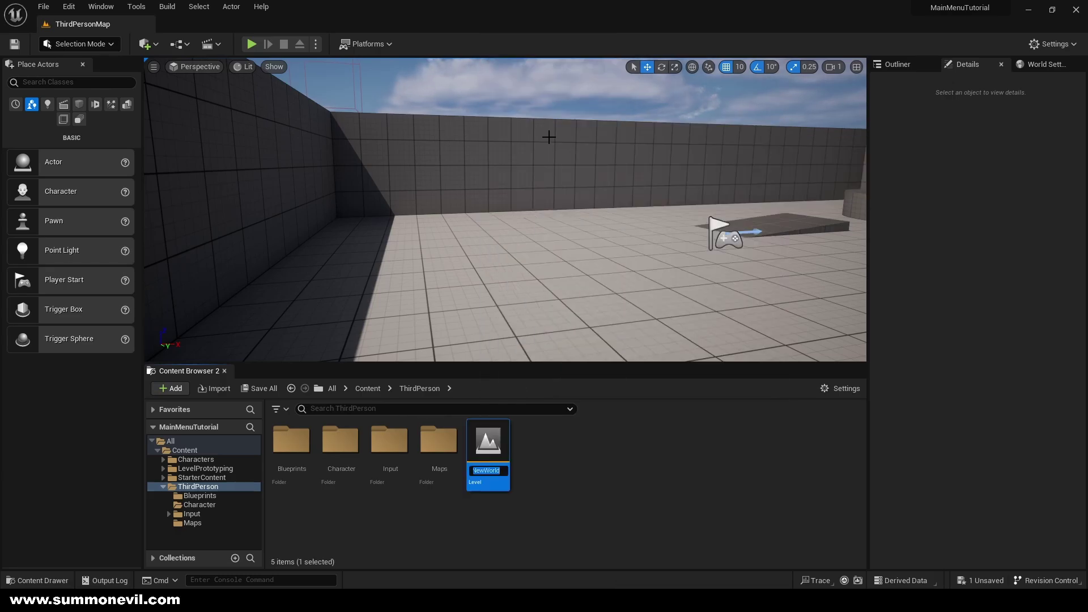
pyautogui.write('Main')
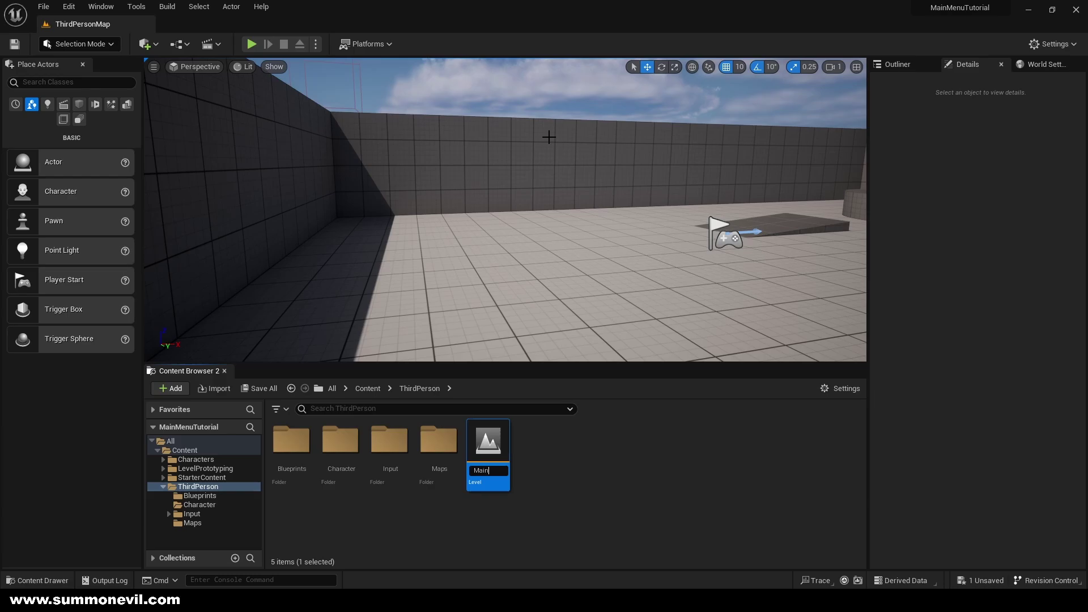
pyautogui.write('Menu')
pyautogui.press('Return')
# Step: Move the MainMenu level into the Maps folder, check that folder's contents and return to ThirdPerson
pyautogui.moveTo(485, 445); pyautogui.dragTo(446, 442)
pyautogui.click(465, 465)
pyautogui.doubleClick(447, 439)
pyautogui.click(418, 390)
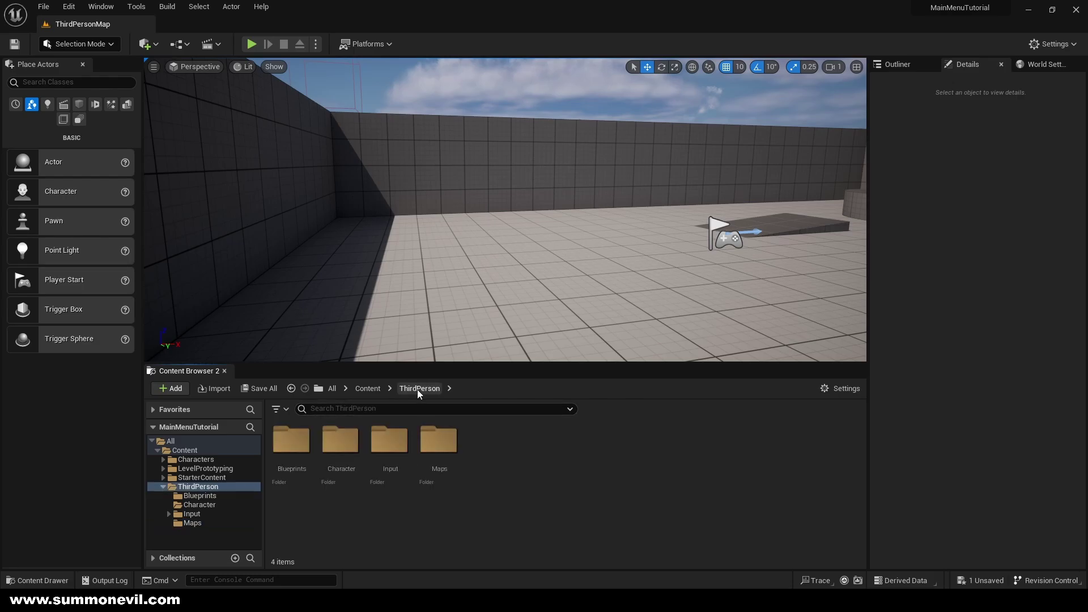
# Step: Create a folder named UI inside ThirdPerson and open it
pyautogui.rightClick(478, 441)
pyautogui.click(550, 86)
pyautogui.write('UI')
pyautogui.press('Return')
pyautogui.press('Return')
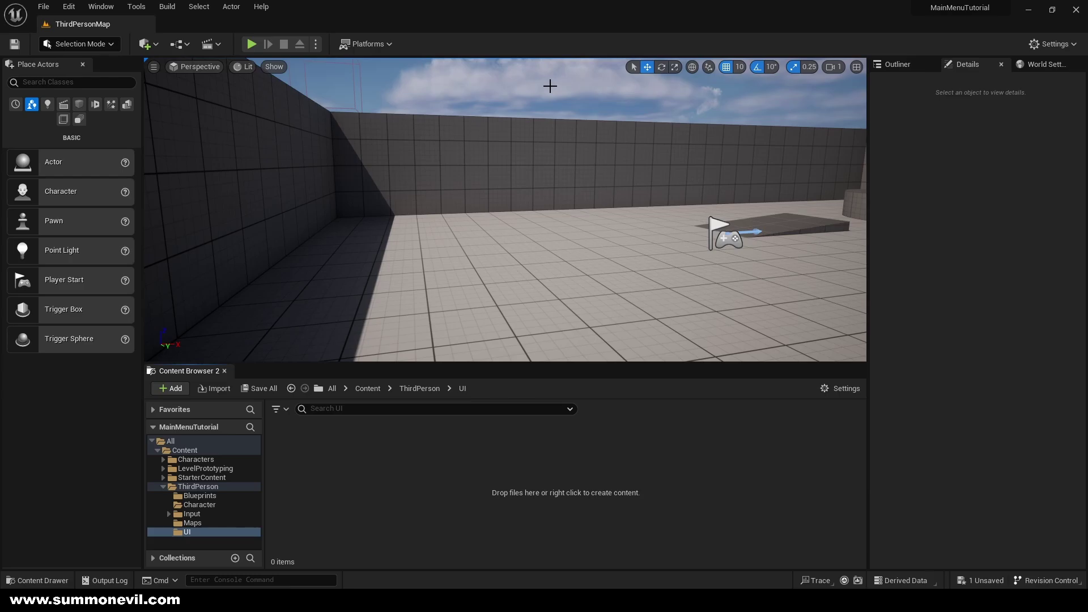
# Step: Create a Widget Blueprint named W_MainMenu in the UI folder, with User Widget as its parent class
pyautogui.rightClick(400, 460)
pyautogui.moveTo(414, 452)
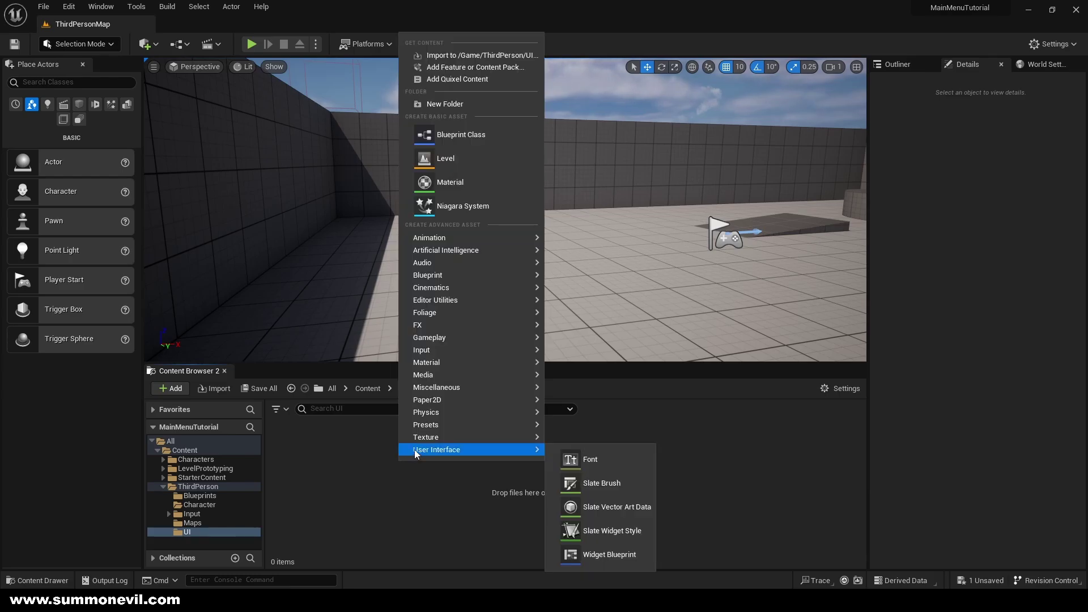
pyautogui.click(608, 555)
pyautogui.click(406, 206)
pyautogui.write('W_MainMenu')
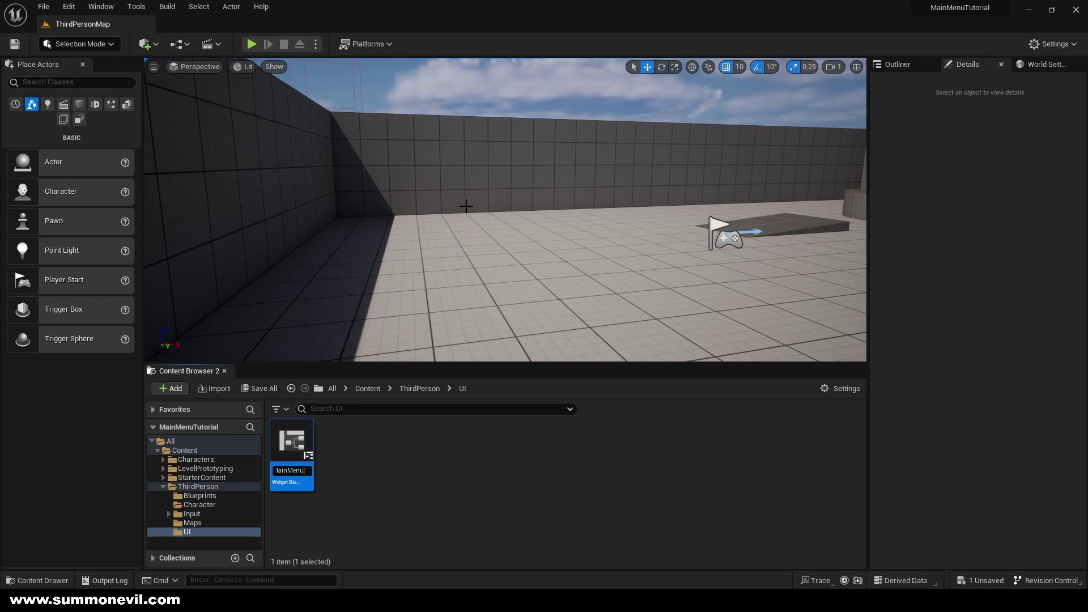
pyautogui.press('Return')
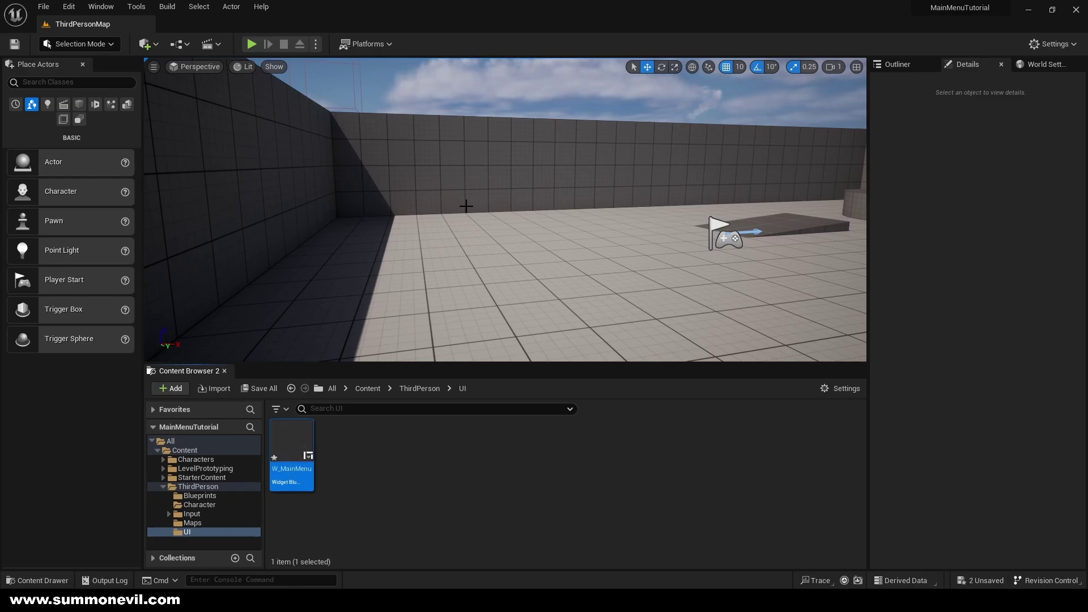
# Step: Open the W_MainMenu widget for editing and add a Canvas Panel as its root element
pyautogui.doubleClick(287, 430)
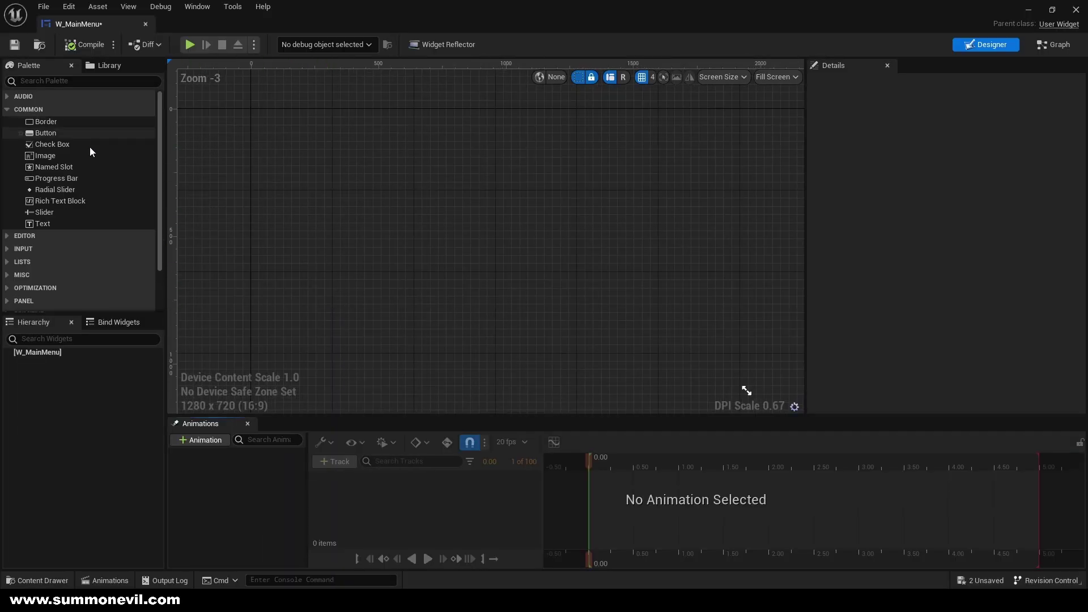
pyautogui.write('a')
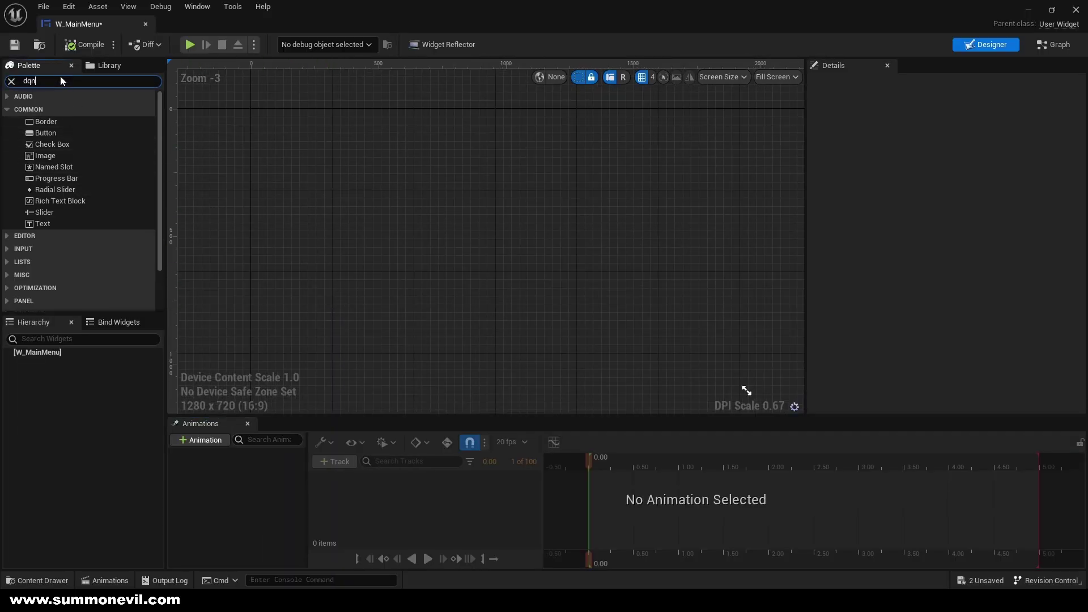
pyautogui.press('BackSpace')
pyautogui.write('canvas')
pyautogui.moveTo(80, 106); pyautogui.dragTo(87, 352)
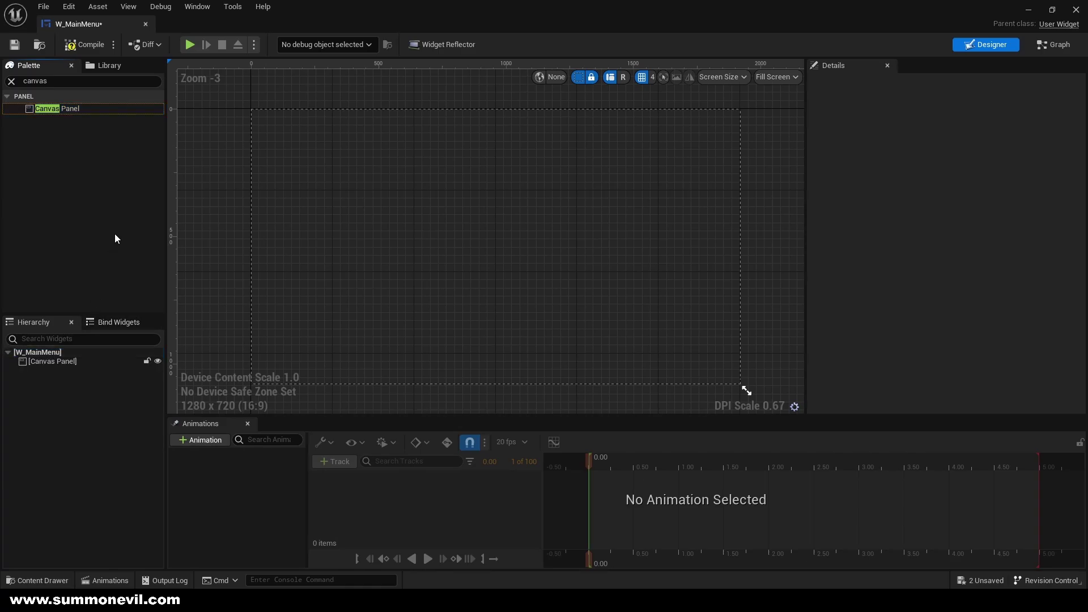
# Step: Add a Text widget as a child of the Canvas Panel
pyautogui.click(11, 82)
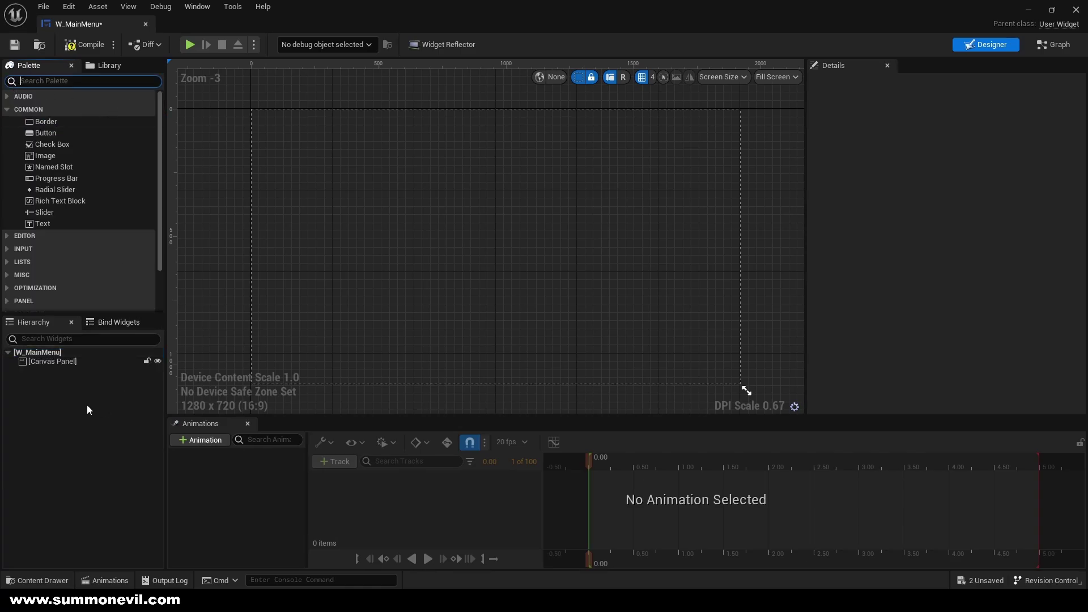
pyautogui.click(87, 363)
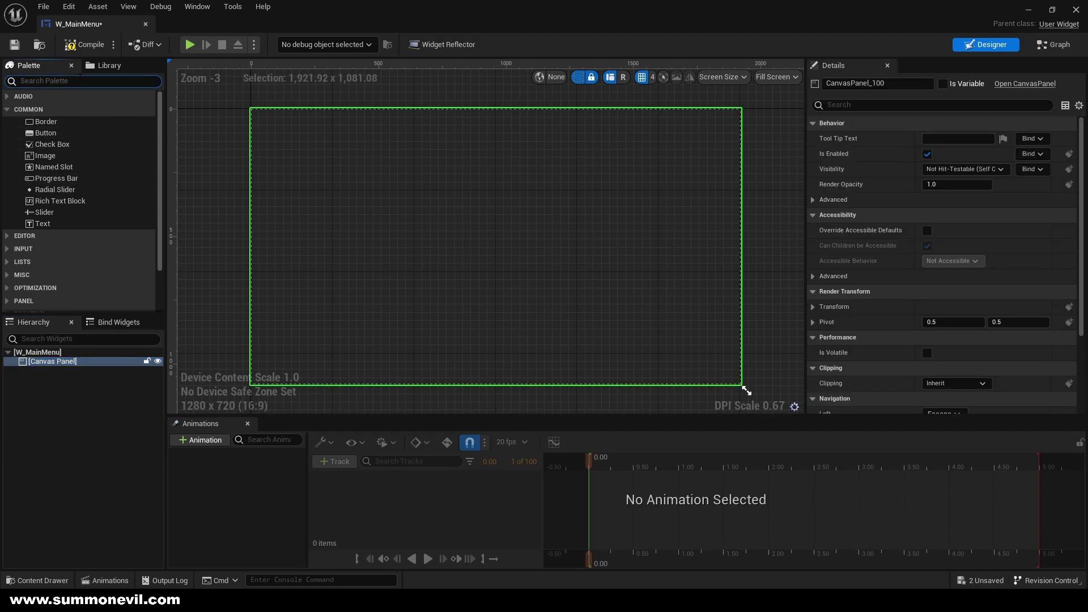
pyautogui.write('text')
pyautogui.moveTo(43, 121); pyautogui.dragTo(53, 363)
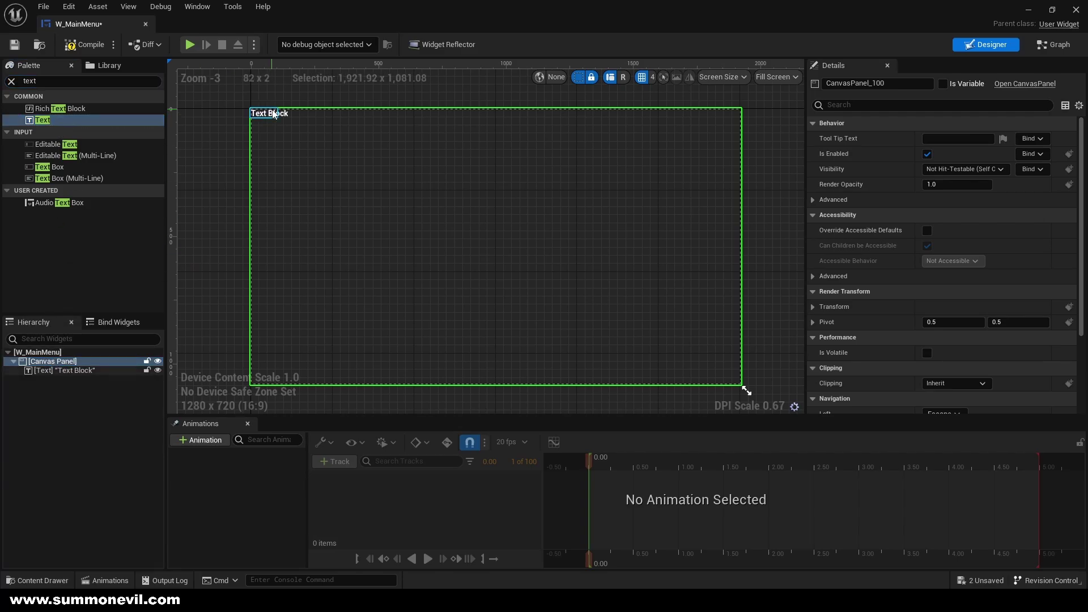
# Step: Enable Size To Content for the text block and anchor it to the top centre of the canvas
pyautogui.click(927, 230)
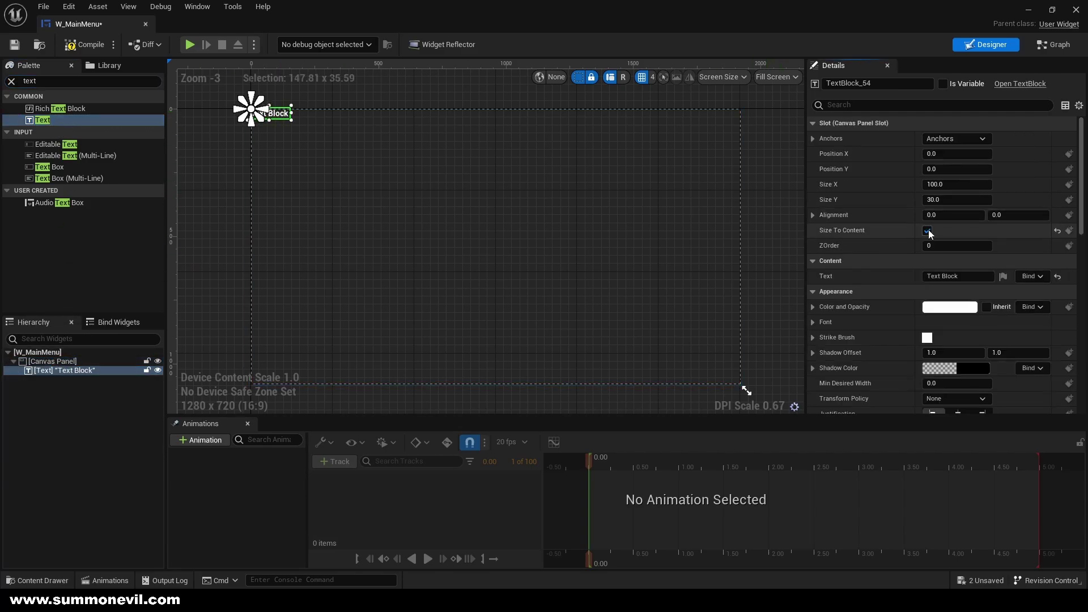
pyautogui.click(956, 139)
pyautogui.click(981, 165)
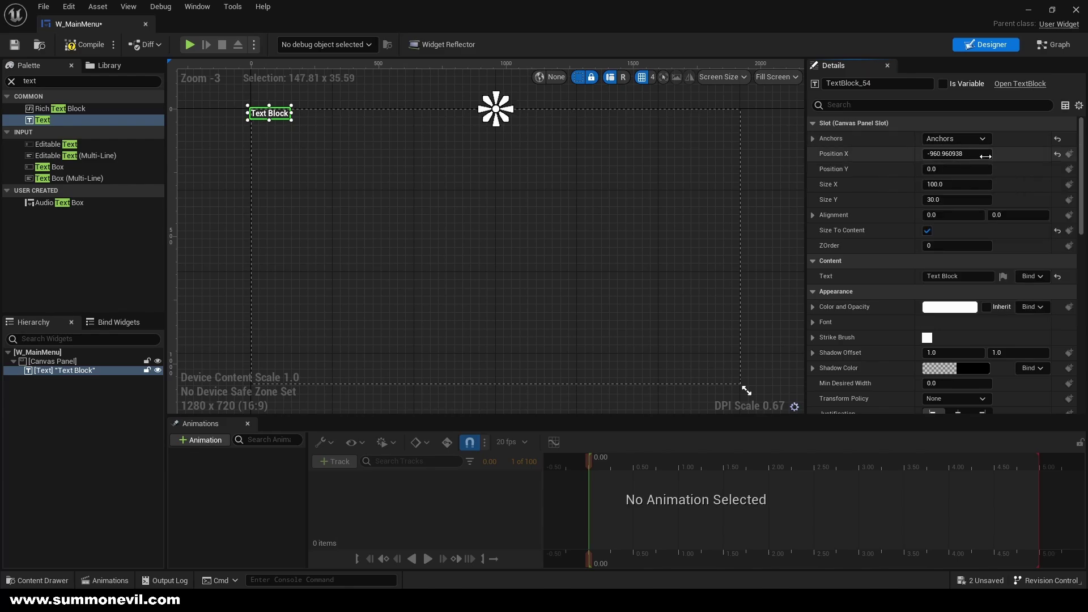
# Step: Reset the text block's Position X to 0 and set its Position Y to 100
pyautogui.click(1058, 155)
pyautogui.click(972, 169)
pyautogui.write('100')
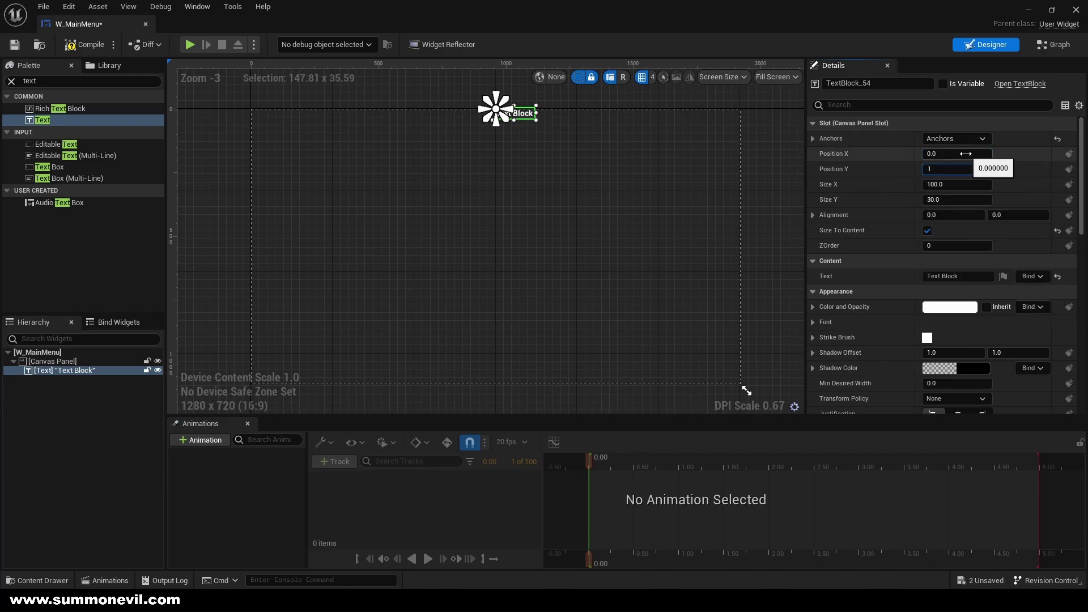
pyautogui.press('Return')
pyautogui.press('Tab')
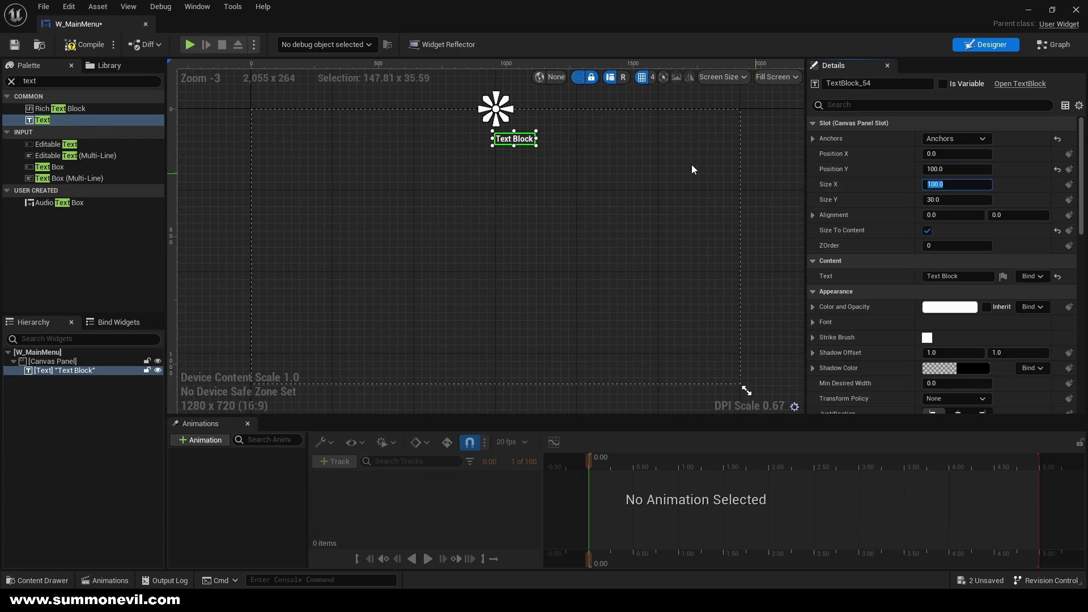
# Step: Change the text block's content to HORROR GAME and set its font size to 36
pyautogui.click(940, 275)
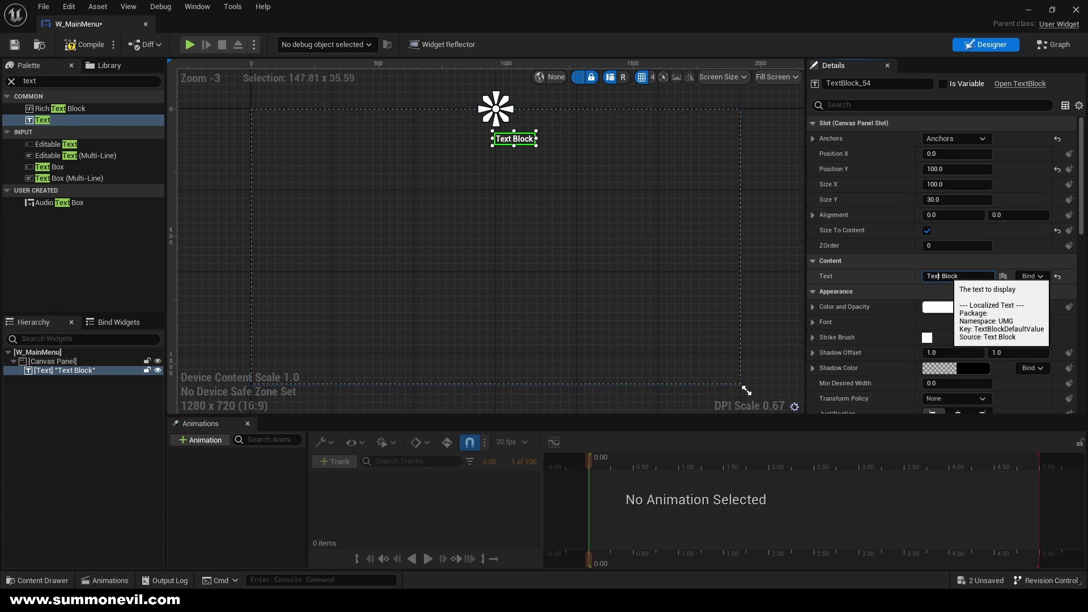
pyautogui.click(923, 277)
pyautogui.write('HORROR GAEME')
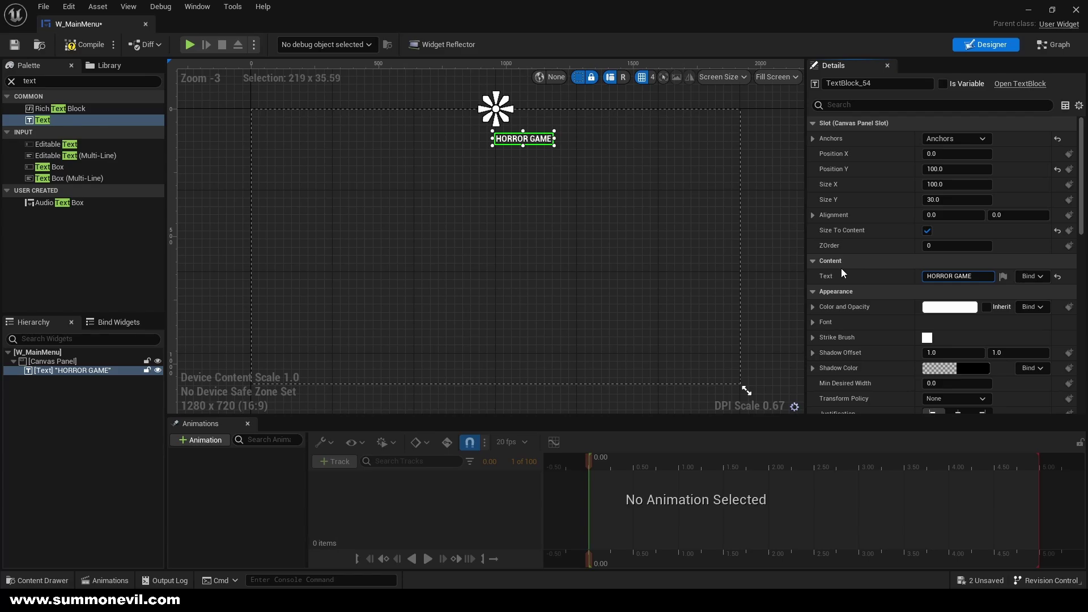
pyautogui.click(812, 322)
pyautogui.click(942, 367)
pyautogui.press('Return')
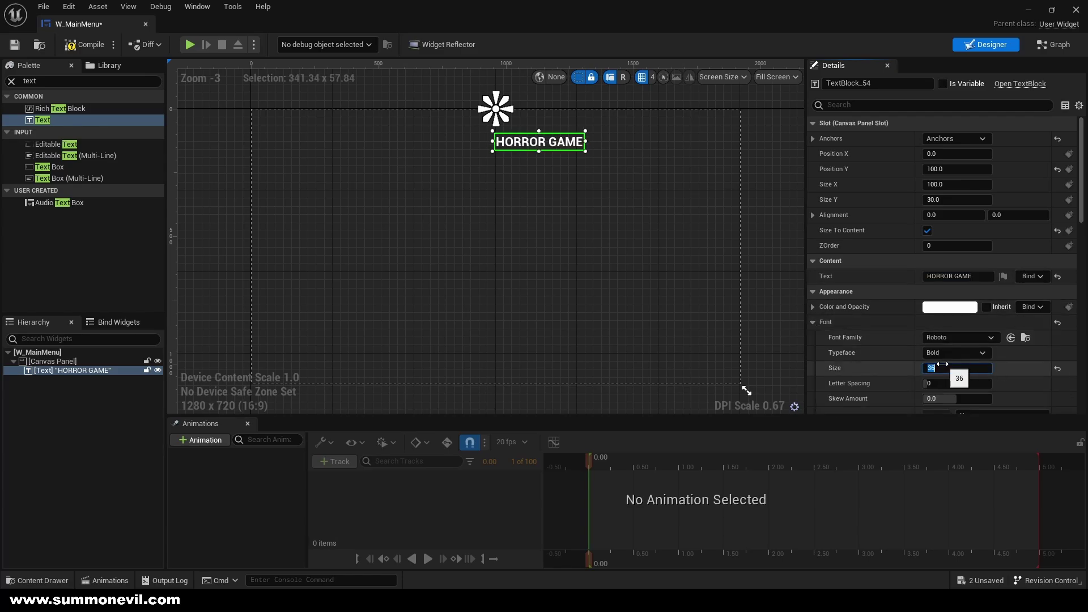
# Step: Set the HORROR GAME text's alignment to 0.5 in both X and Y
pyautogui.click(1021, 218)
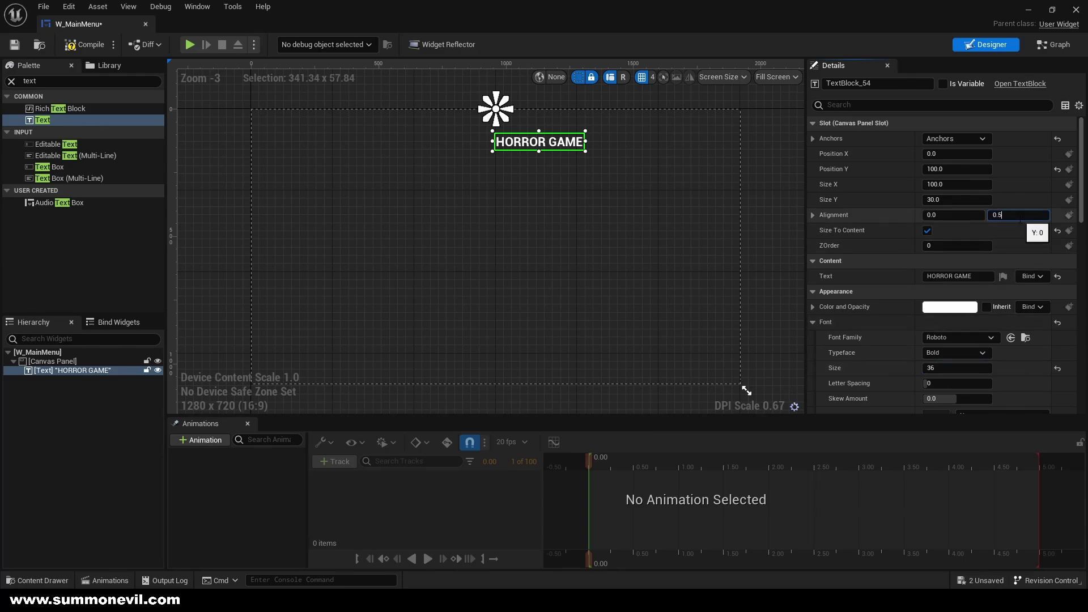
pyautogui.press('Return')
pyautogui.click(958, 215)
pyautogui.write('0')
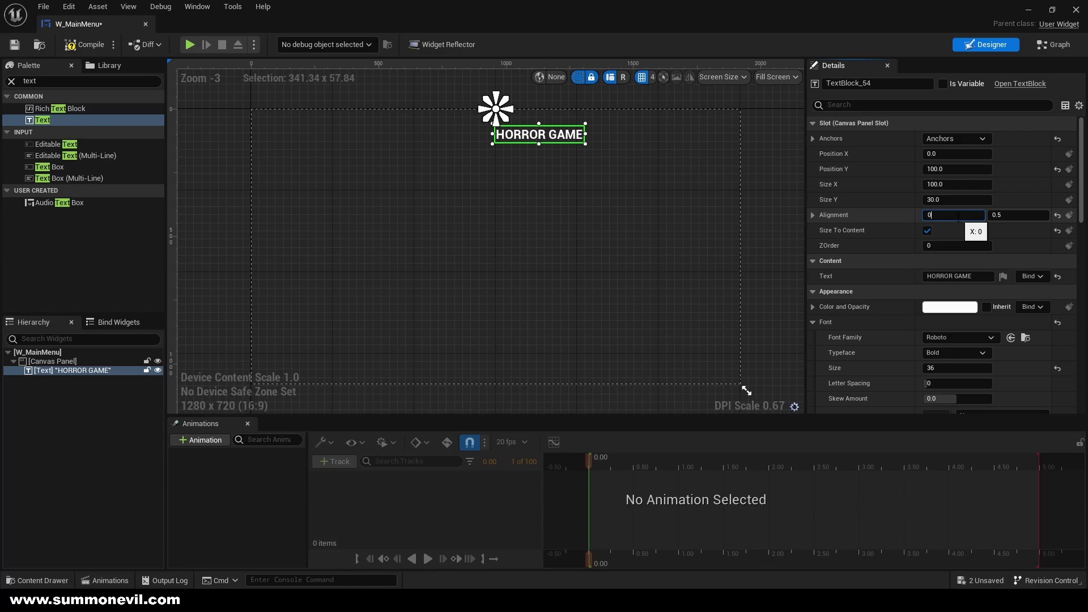
pyautogui.write('.5')
pyautogui.press('Return')
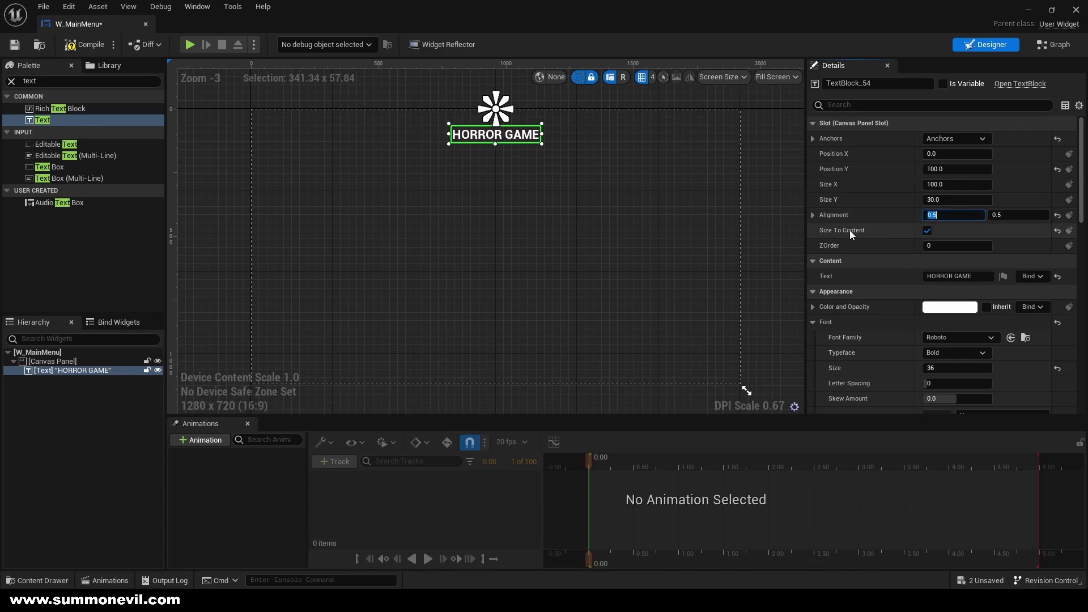
# Step: Change the color of the HORROR GAME text to light blue
pyautogui.click(656, 216)
pyautogui.click(536, 138)
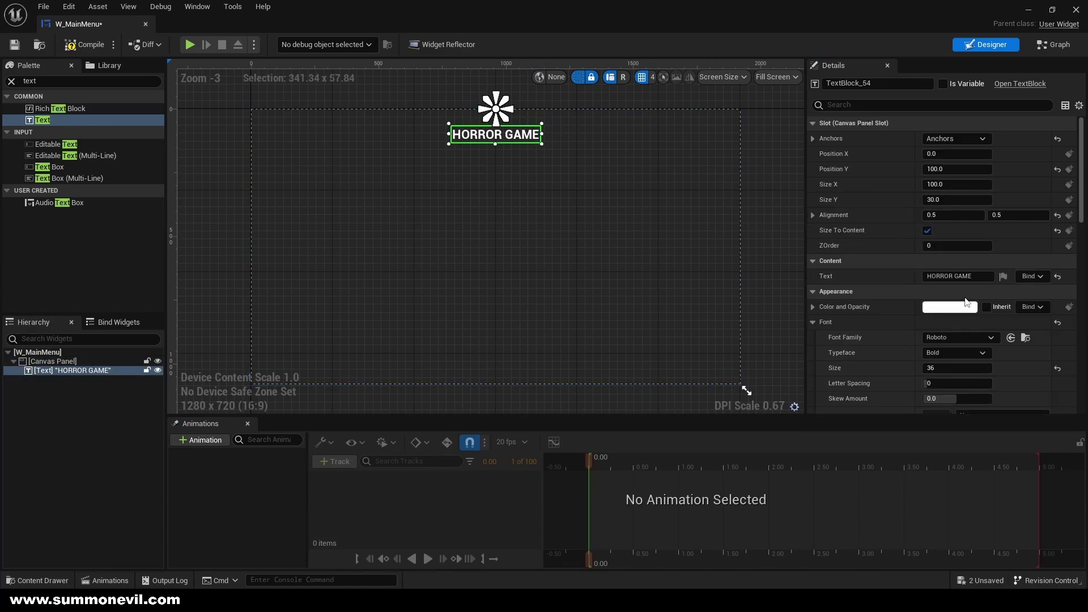
pyautogui.click(975, 306)
pyautogui.moveTo(797, 360); pyautogui.dragTo(730, 362)
pyautogui.click(569, 306)
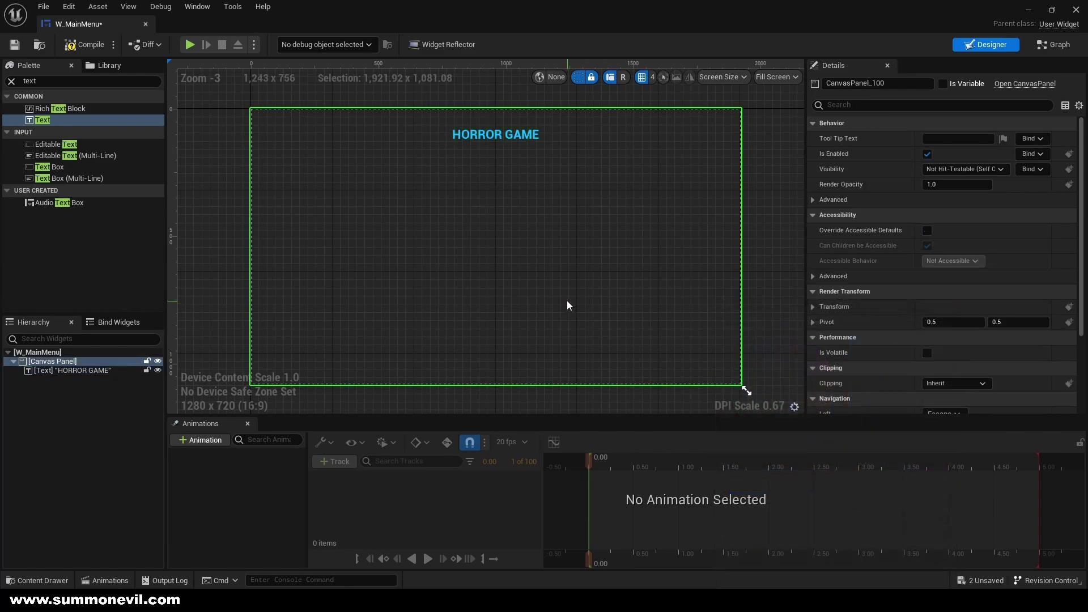
# Step: Add a Vertical Box as a child of the Canvas Panel
pyautogui.click(74, 84)
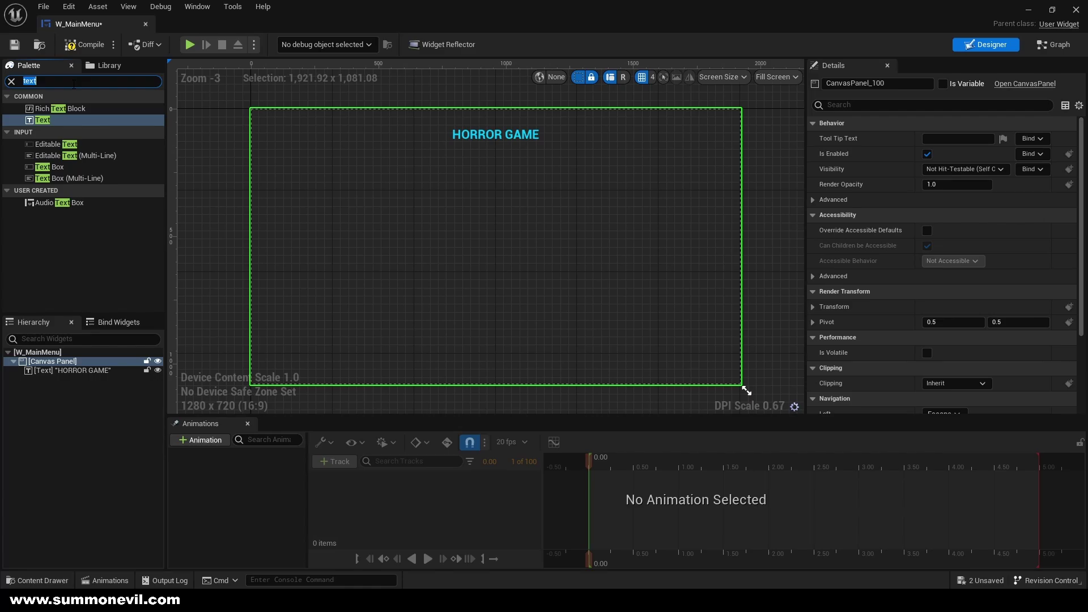
pyautogui.write('vertical')
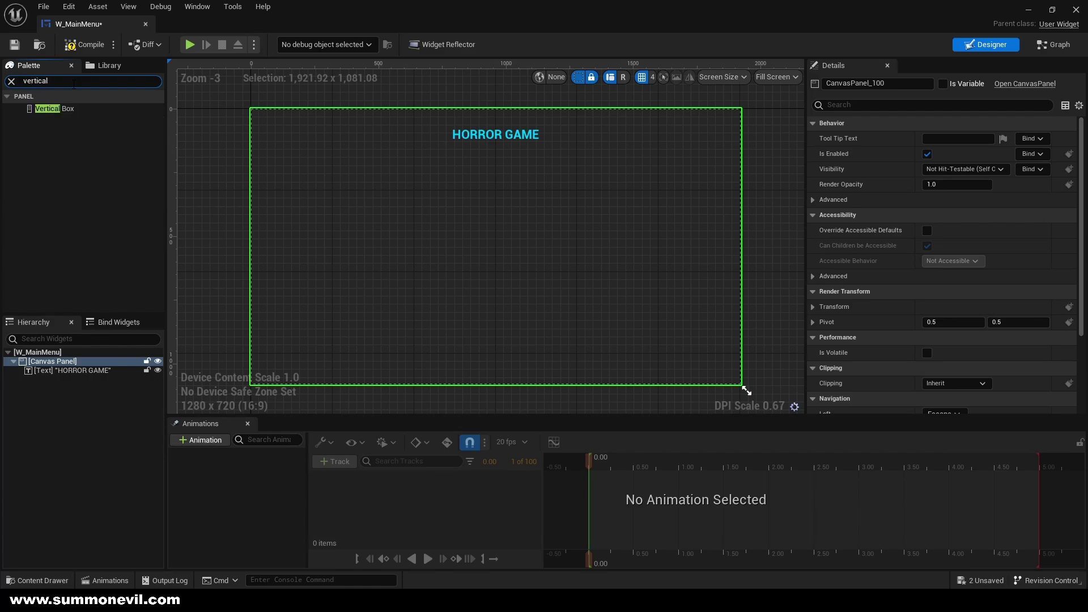
pyautogui.moveTo(66, 105); pyautogui.dragTo(53, 362)
# Step: Anchor the vertical box to the middle of the canvas's left edge
pyautogui.click(264, 117)
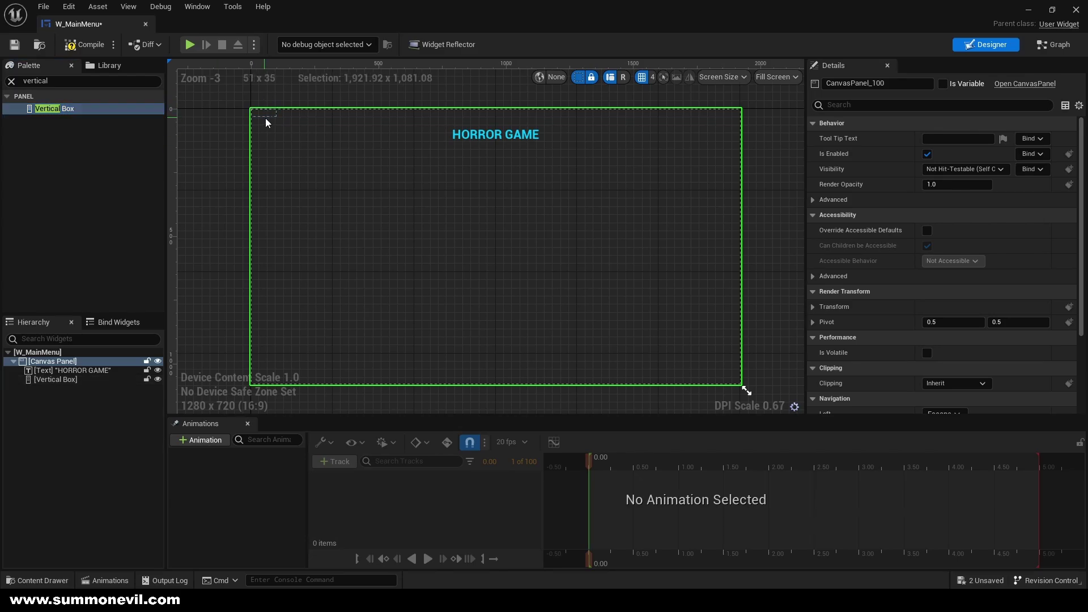
pyautogui.click(271, 116)
pyautogui.click(941, 139)
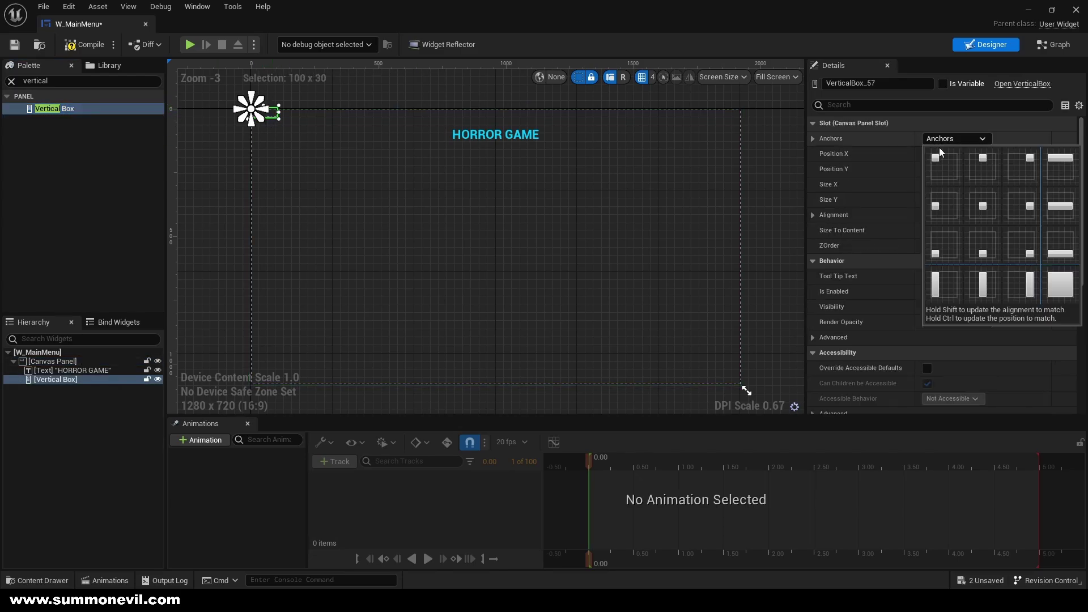
pyautogui.click(943, 204)
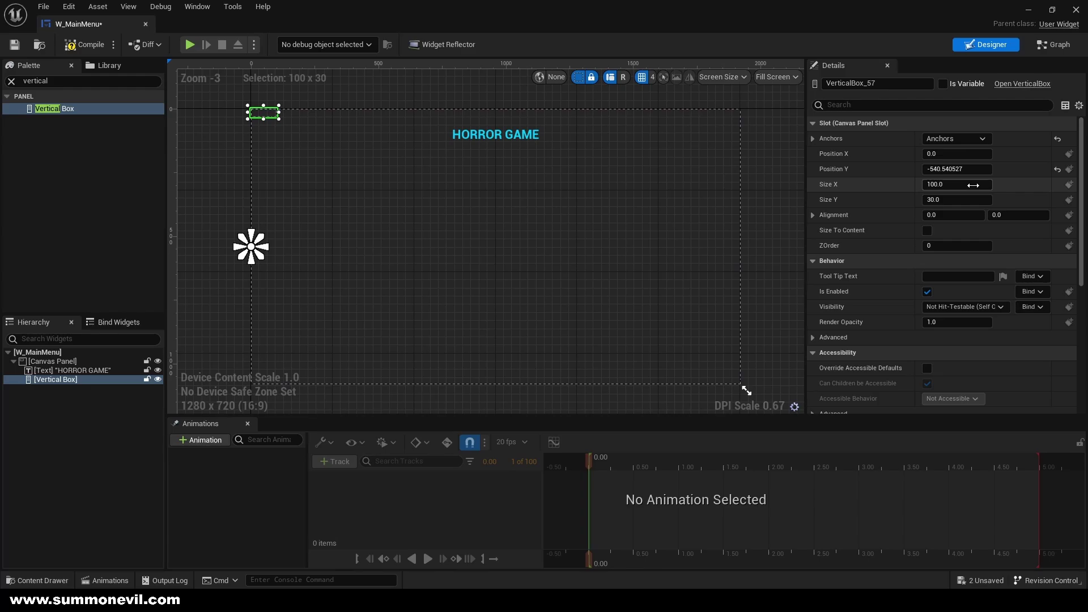
# Step: Set the vertical box's Position Y to 0, then enlarge the box around its anchor to about 311 x 593
pyautogui.click(949, 165)
pyautogui.write('0')
pyautogui.press('Return')
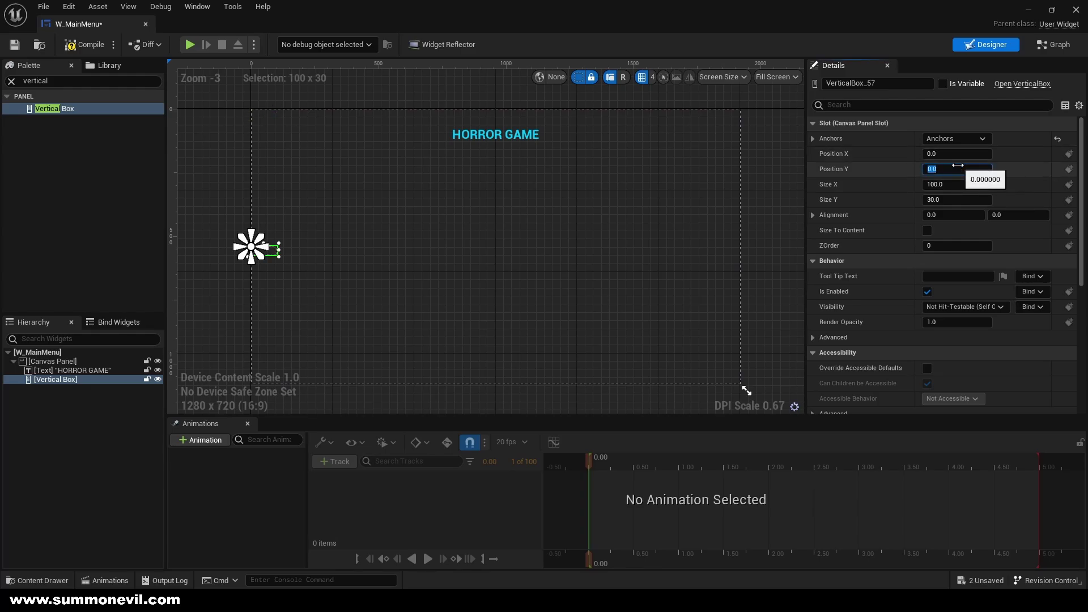
pyautogui.moveTo(279, 256); pyautogui.dragTo(338, 333)
pyautogui.moveTo(290, 240); pyautogui.dragTo(290, 170)
# Step: Try the vertical box at Position Y 0 and at 500
pyautogui.click(968, 168)
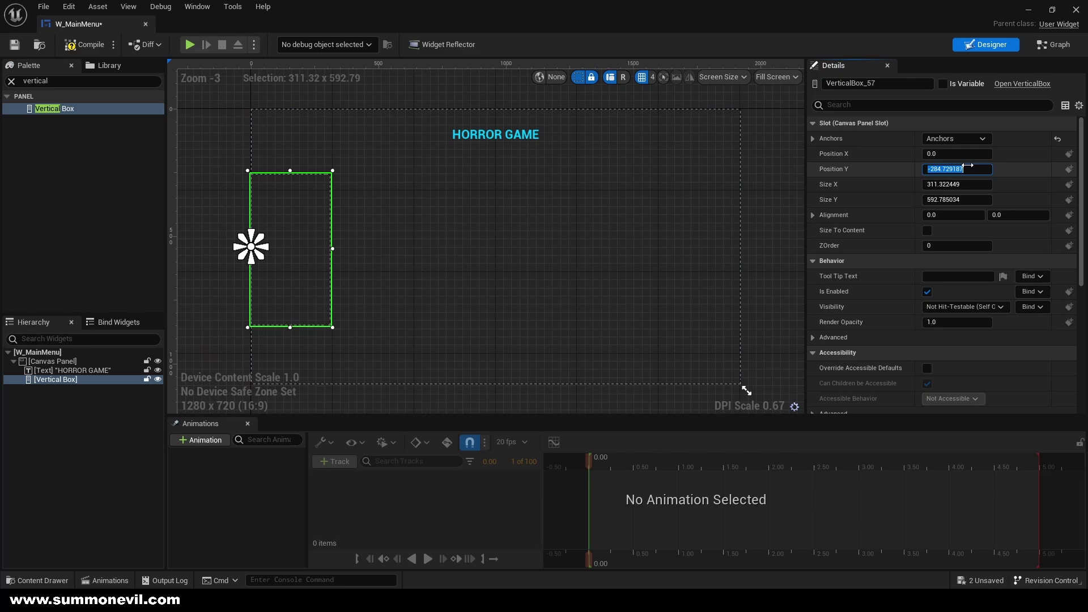
pyautogui.write('0')
pyautogui.press('Return')
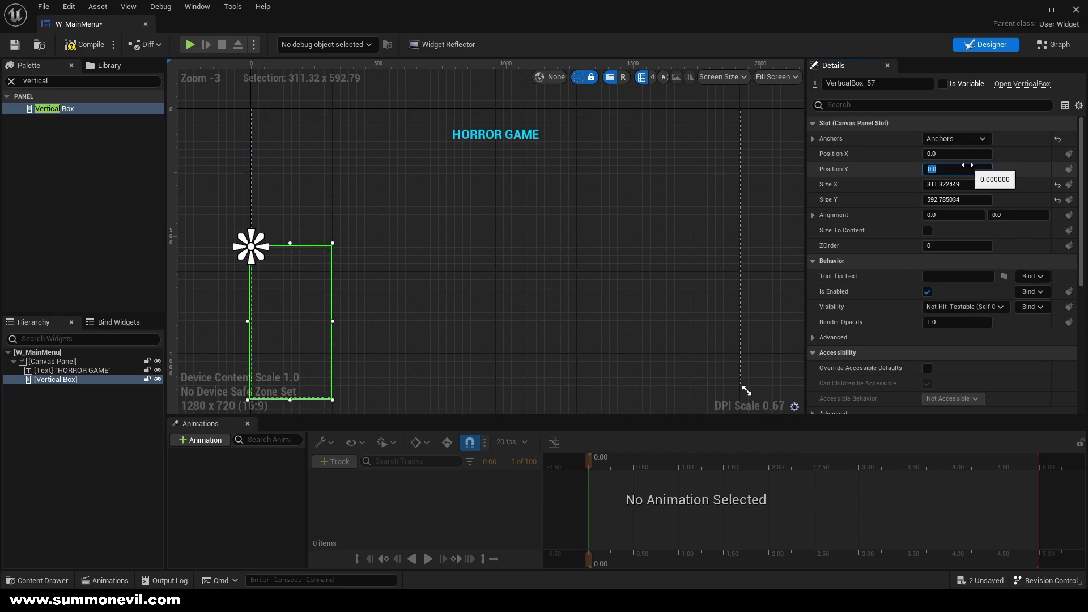
pyautogui.write('500')
pyautogui.press('Return')
# Step: Reposition the vertical box to about X 4, Y -189 and reduce its height to about 413
pyautogui.moveTo(319, 377); pyautogui.dragTo(292, 197)
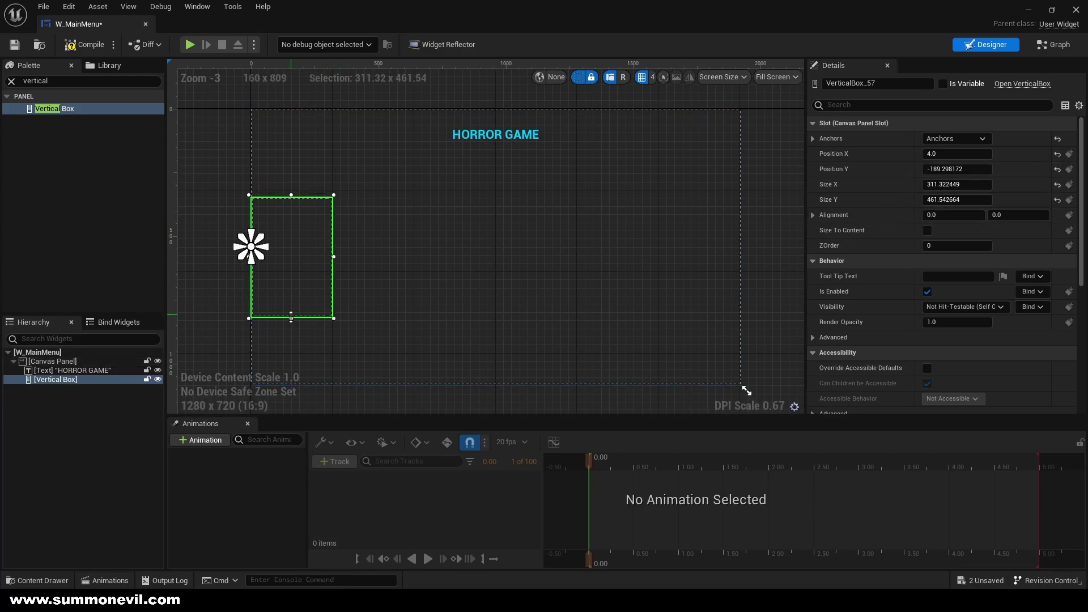
pyautogui.moveTo(291, 319); pyautogui.dragTo(291, 307)
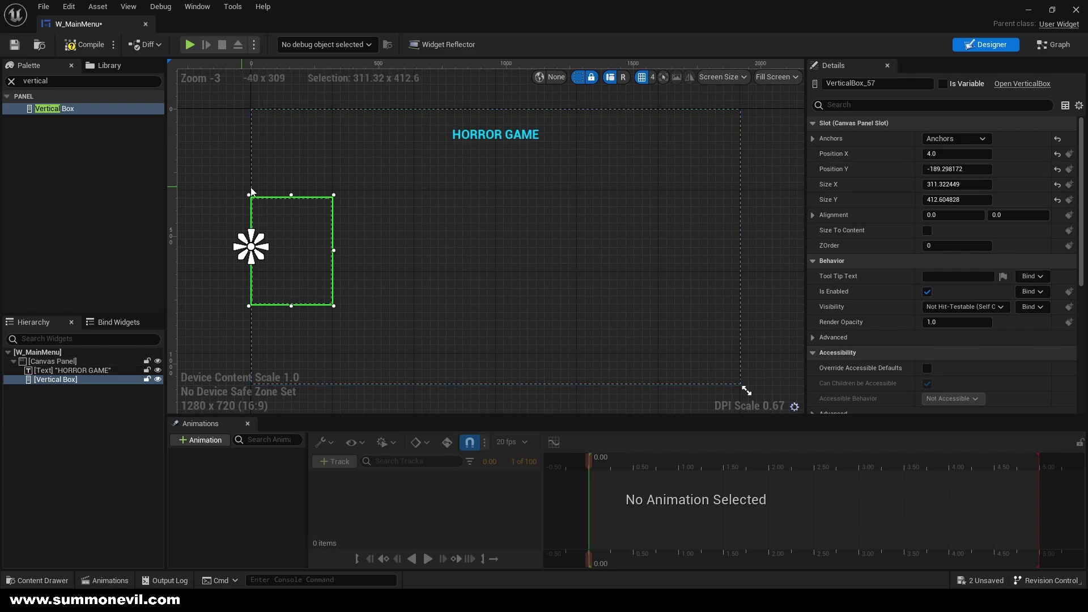
# Step: Add a Button widget inside the vertical box
pyautogui.click(55, 79)
pyautogui.write('button')
pyautogui.moveTo(46, 108); pyautogui.dragTo(59, 383)
pyautogui.click(60, 389)
# Step: Add a Text widget inside the new button as its label
pyautogui.click(59, 82)
pyautogui.write('te')
pyautogui.doubleClick(59, 83)
pyautogui.write('text')
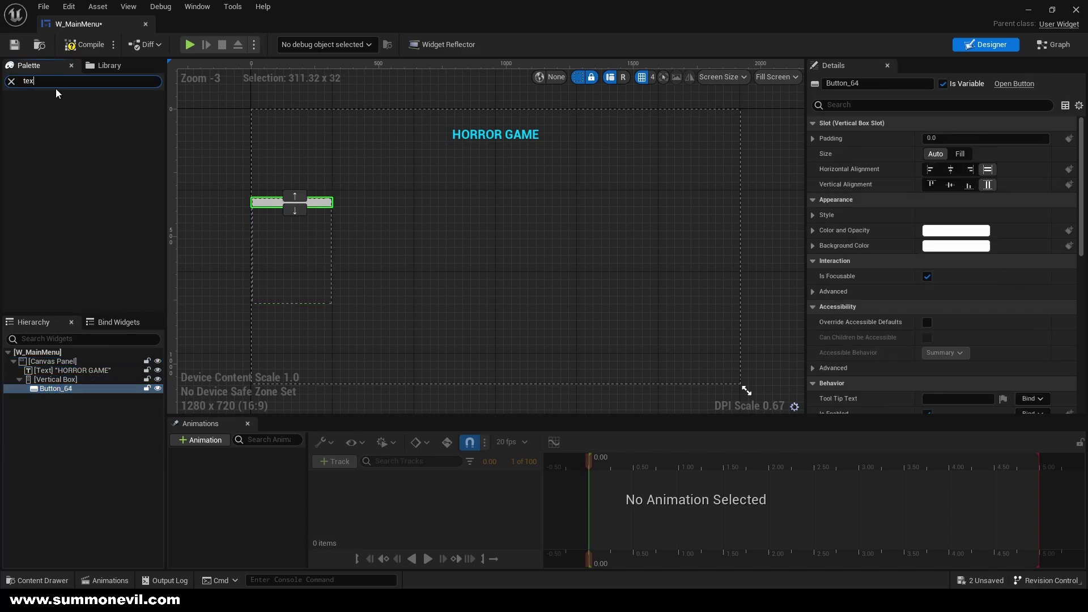
pyautogui.moveTo(57, 120); pyautogui.dragTo(73, 389)
pyautogui.click(323, 217)
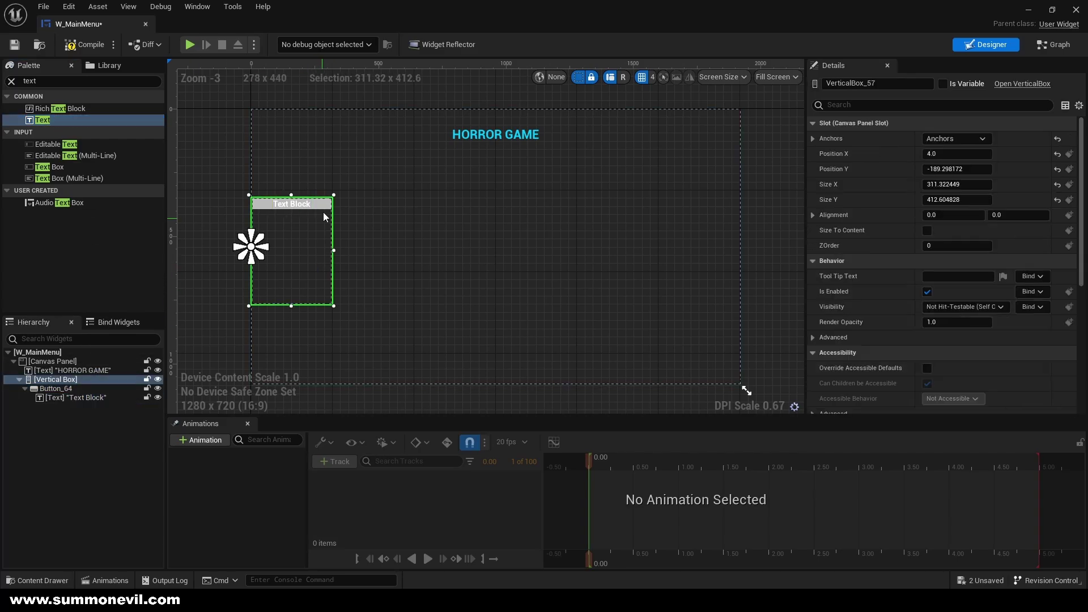
pyautogui.click(323, 208)
# Step: Duplicate the button together with its text label inside the vertical box
pyautogui.click(103, 396)
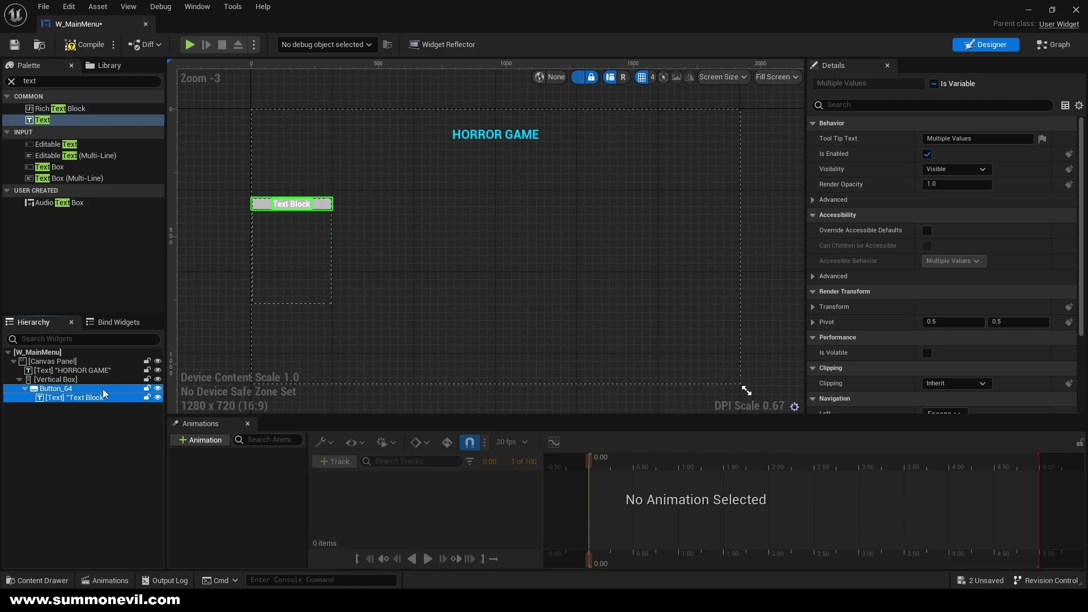
pyautogui.click(103, 388)
pyautogui.hotkey('ctrl', 'd')
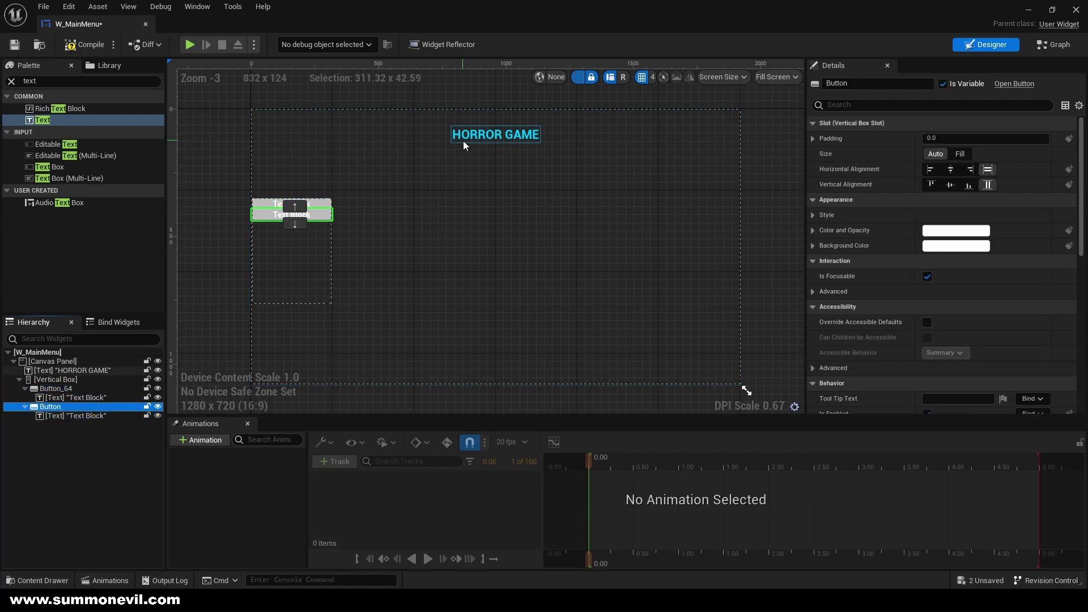
# Step: Set the slot size of both buttons to Fill so they share the vertical box's height
pyautogui.click(325, 209)
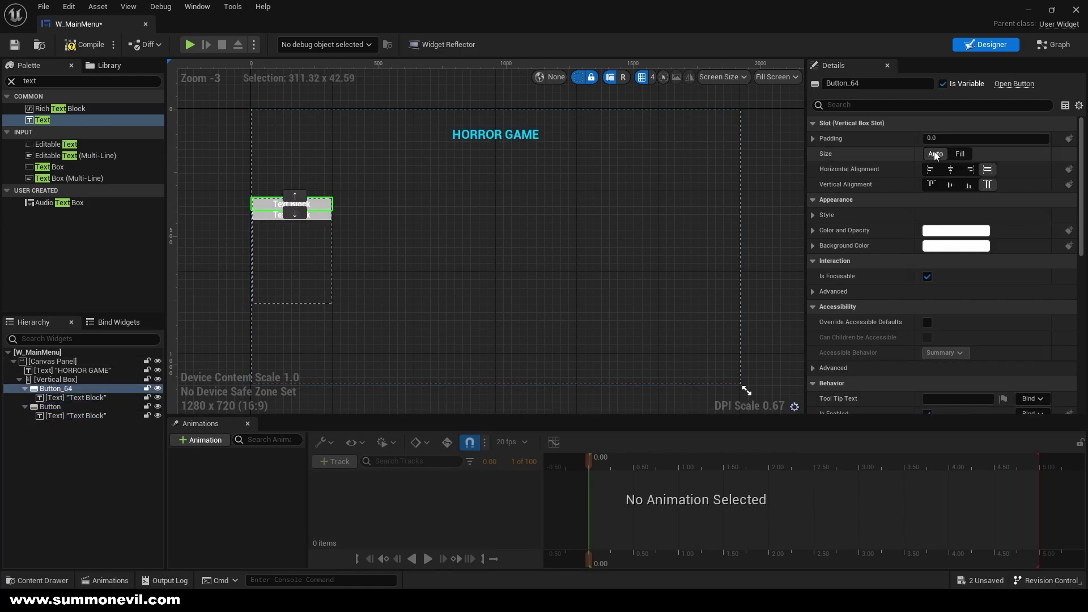
pyautogui.click(959, 153)
pyautogui.click(326, 298)
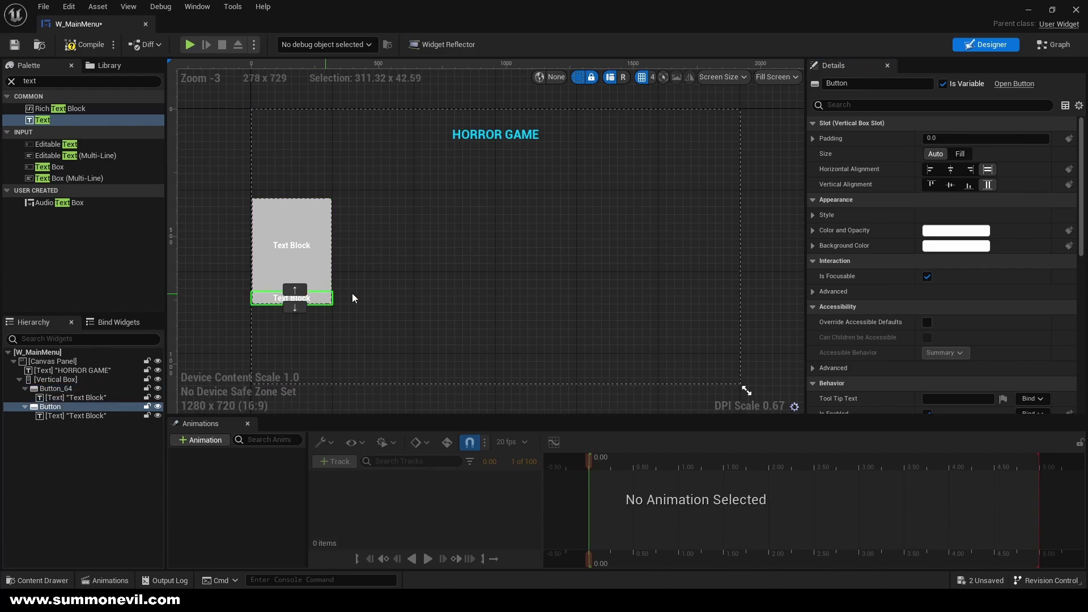
pyautogui.click(960, 154)
# Step: Add a Spacer widget between the two buttons in the vertical box
pyautogui.click(88, 84)
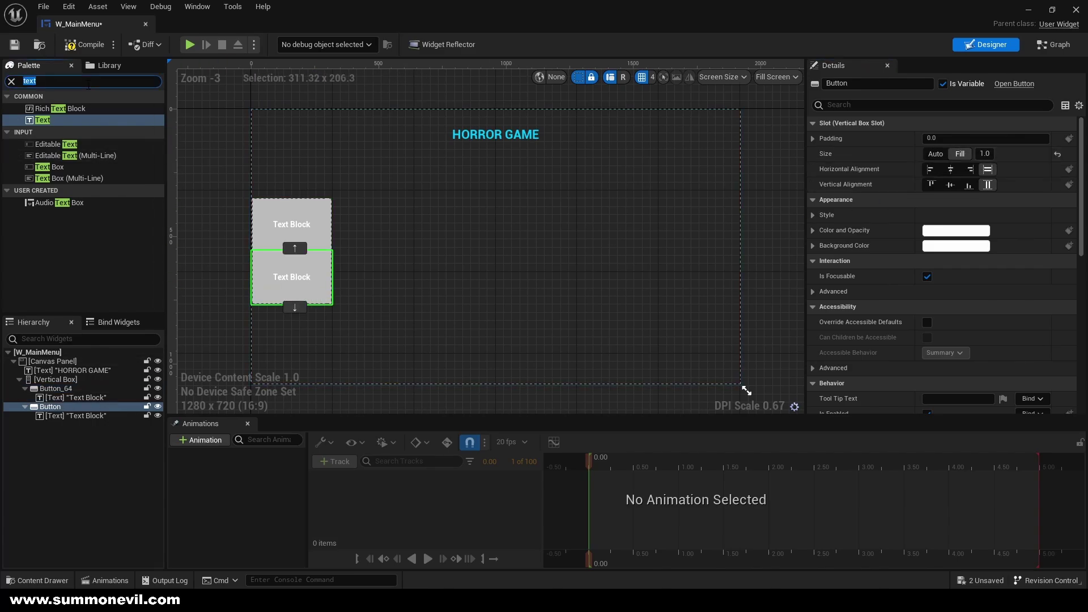
pyautogui.press('BackSpace')
pyautogui.write('spacer')
pyautogui.moveTo(46, 109); pyautogui.dragTo(67, 403)
pyautogui.click(378, 292)
pyautogui.scroll(1, 378, 290)
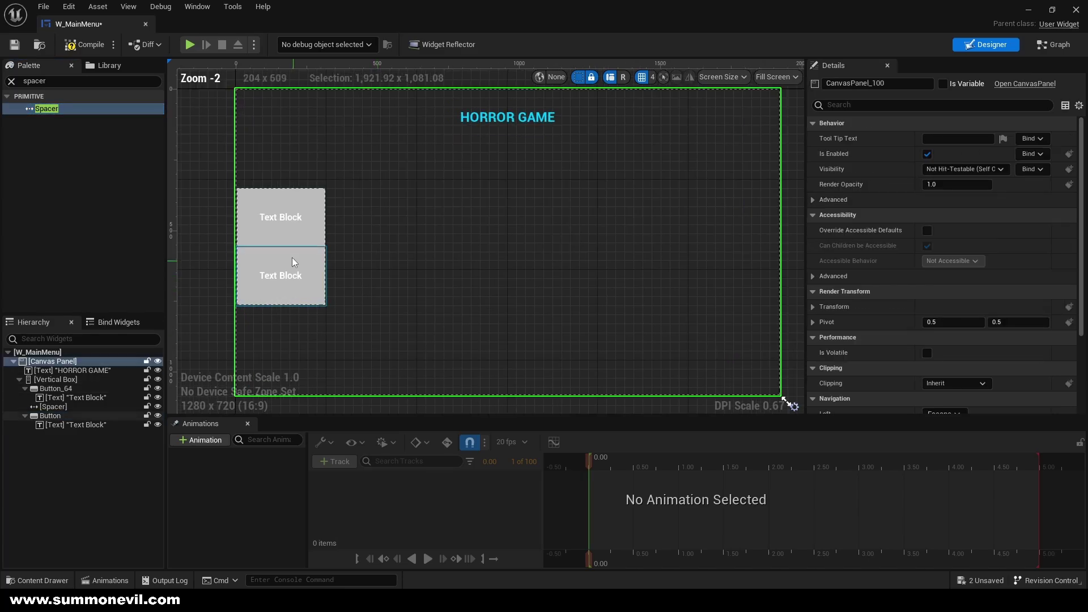
# Step: Expand the upper button's padding and set its bottom and top values to 50
pyautogui.click(294, 262)
pyautogui.scroll(1, 326, 258)
pyautogui.click(307, 237)
pyautogui.click(814, 139)
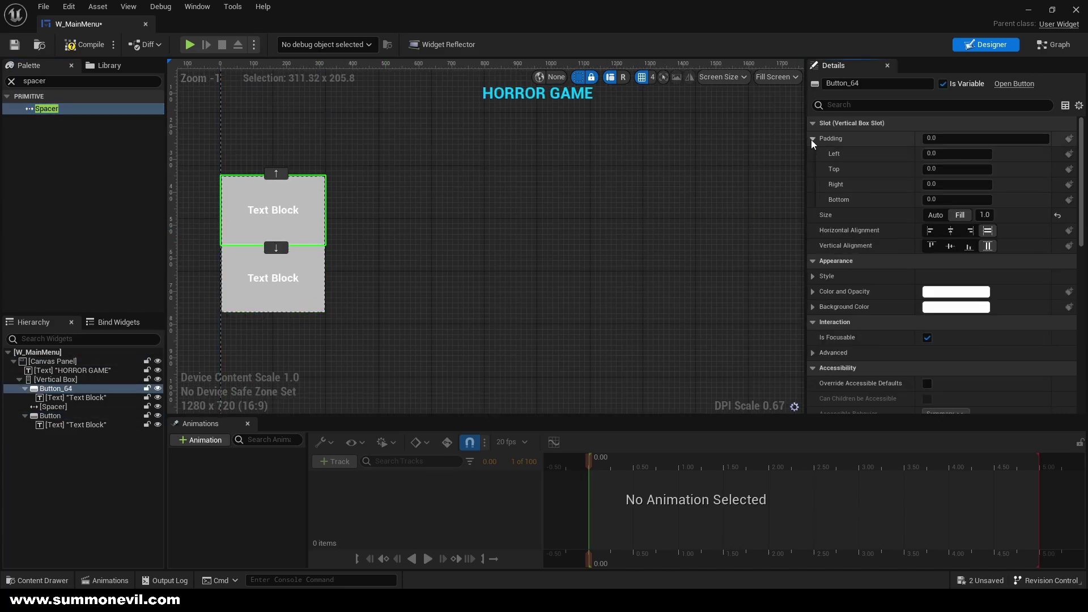
pyautogui.click(937, 198)
pyautogui.write('0.05')
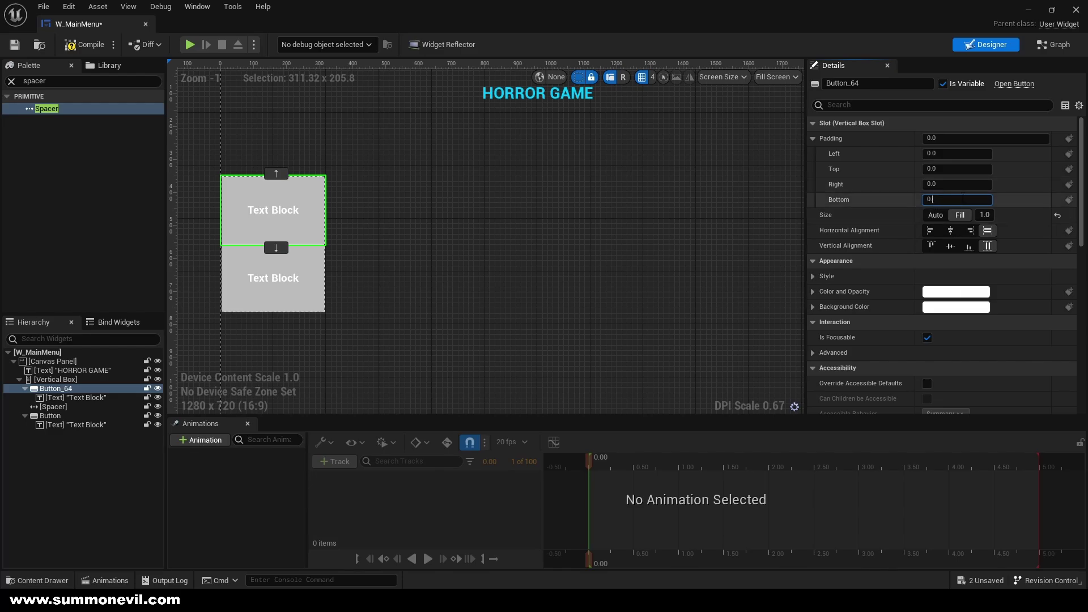
pyautogui.press('BackSpace')
pyautogui.write('50')
pyautogui.press('Return')
pyautogui.click(953, 166)
pyautogui.press('Return')
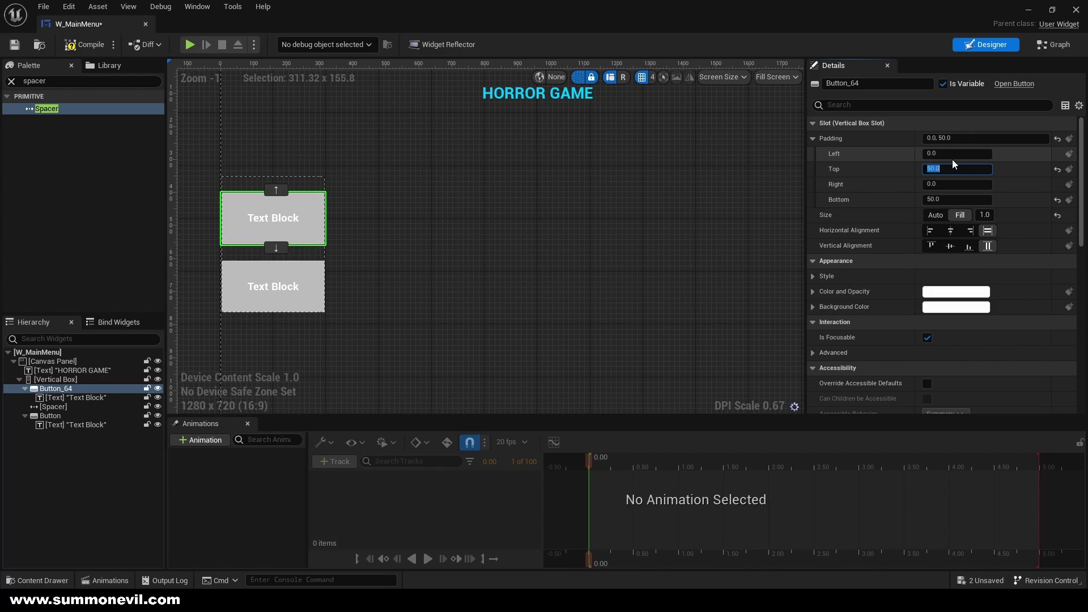
# Step: Try top and bottom padding of 200 on the upper button, then reset the top padding to 0
pyautogui.write('200')
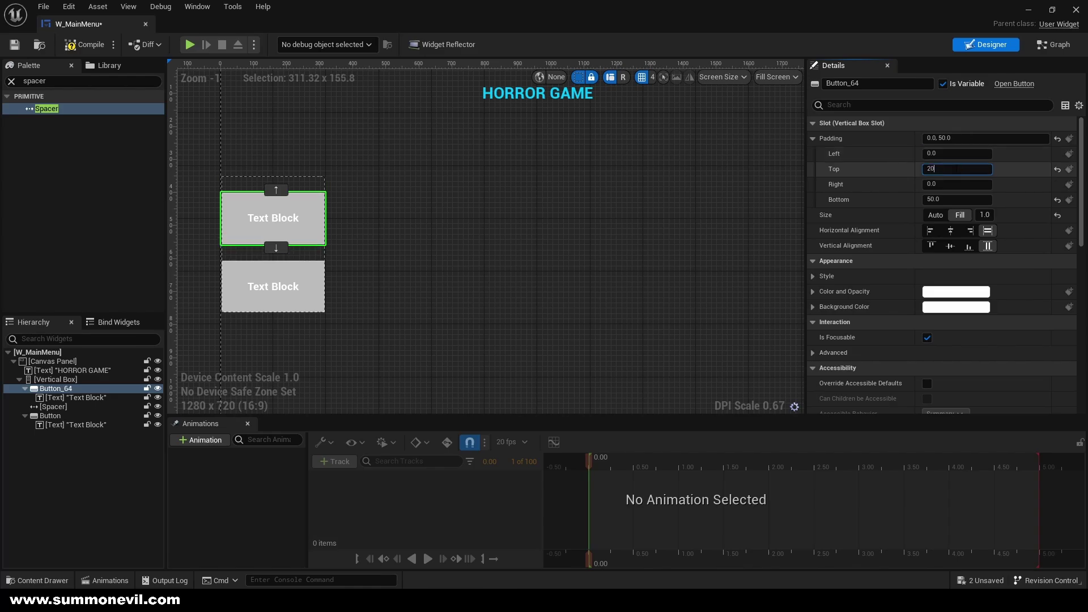
pyautogui.press('Return')
pyautogui.click(945, 198)
pyautogui.write('200')
pyautogui.press('Return')
pyautogui.click(961, 169)
pyautogui.write('0')
pyautogui.press('Return')
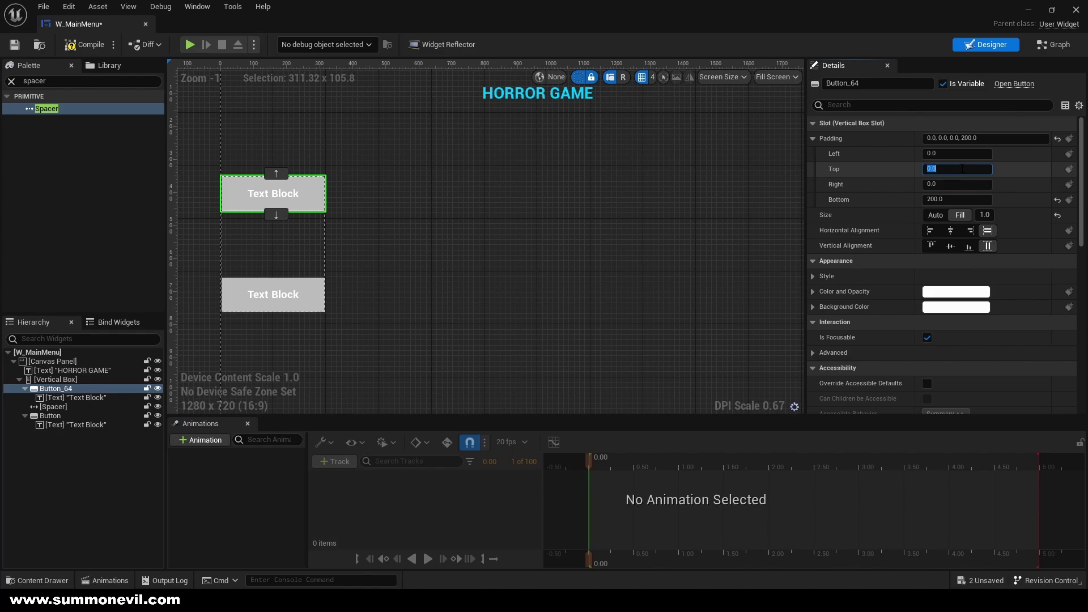
# Step: Set the upper button's bottom padding to 100
pyautogui.click(940, 199)
pyautogui.write('100')
pyautogui.press('Return')
pyautogui.click(466, 112)
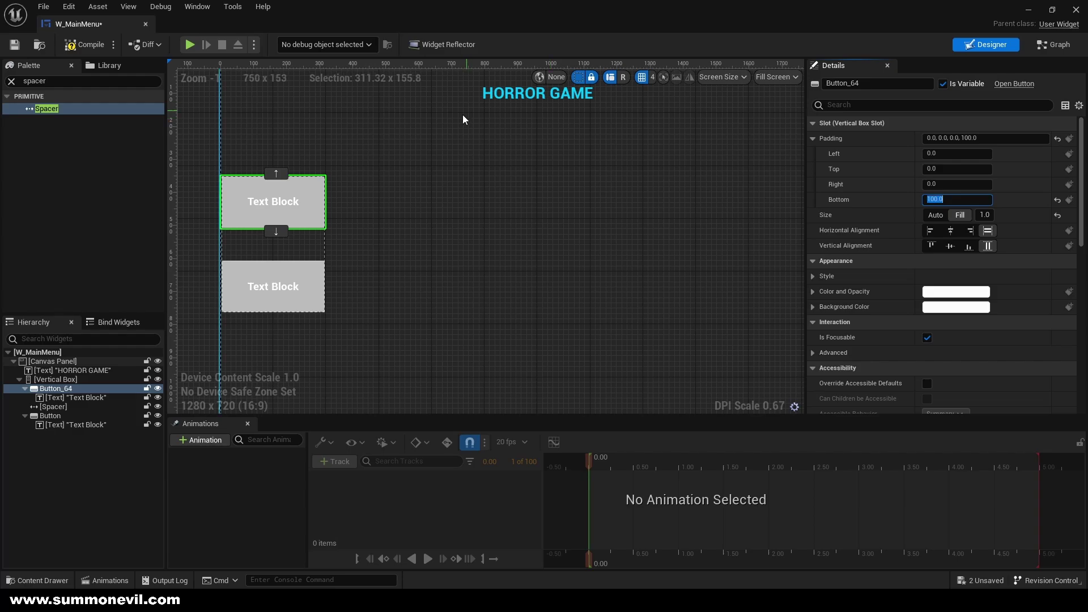
# Step: Change the upper button's label text to "Play"
pyautogui.click(302, 235)
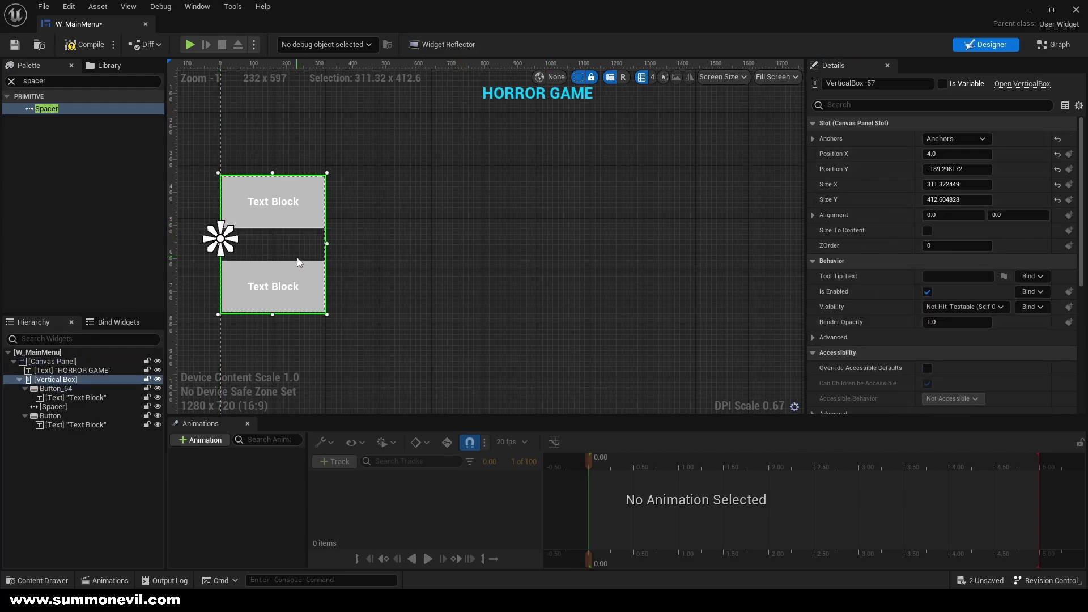
pyautogui.click(299, 304)
pyautogui.click(303, 193)
pyautogui.click(301, 194)
pyautogui.click(293, 205)
pyautogui.click(976, 200)
pyautogui.doubleClick(976, 200)
pyautogui.press('BackSpace')
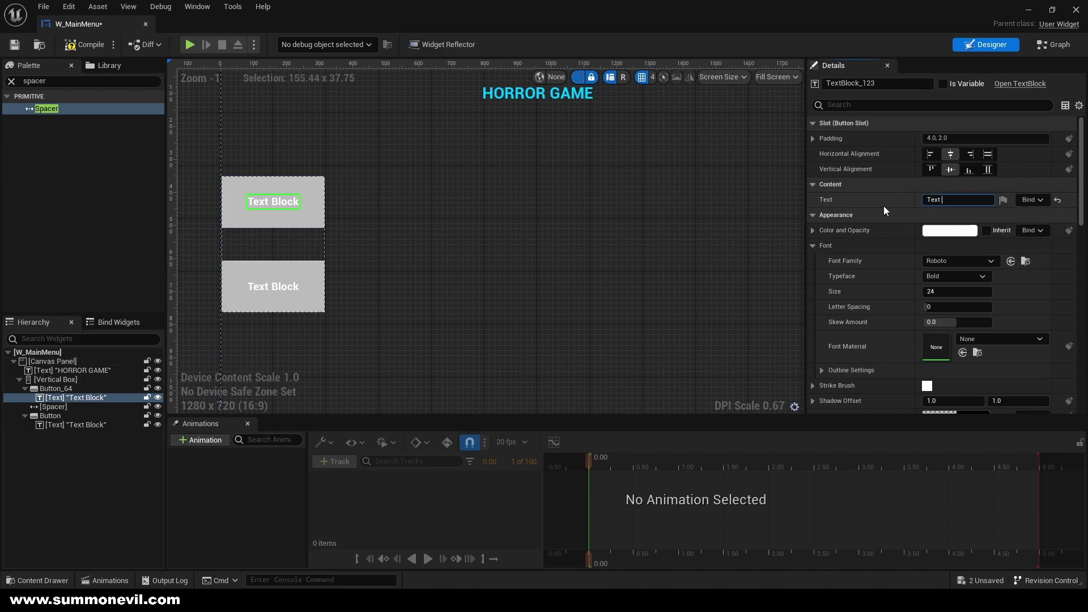
pyautogui.press('BackSpace')
pyautogui.press('BackSpace')
pyautogui.press('BackSpace')
pyautogui.press('BackSpace')
pyautogui.press('BackSpace')
pyautogui.write('Play')
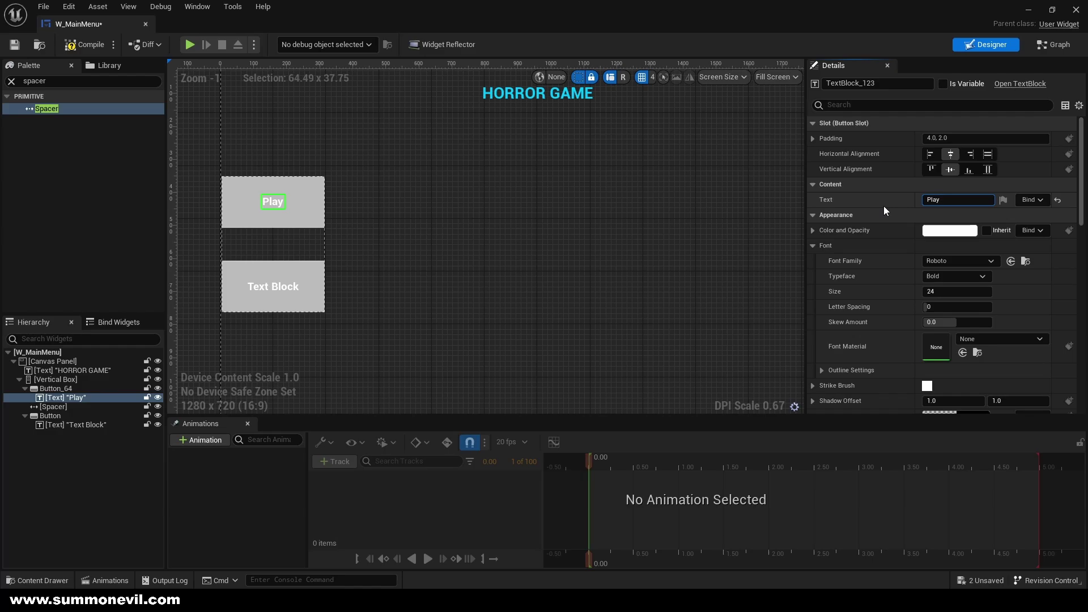
# Step: Change the lower button's label text to "Quit"
pyautogui.click(285, 280)
pyautogui.click(282, 289)
pyautogui.doubleClick(967, 201)
pyautogui.hotkey('ctrl', 'a')
pyautogui.write('Quit')
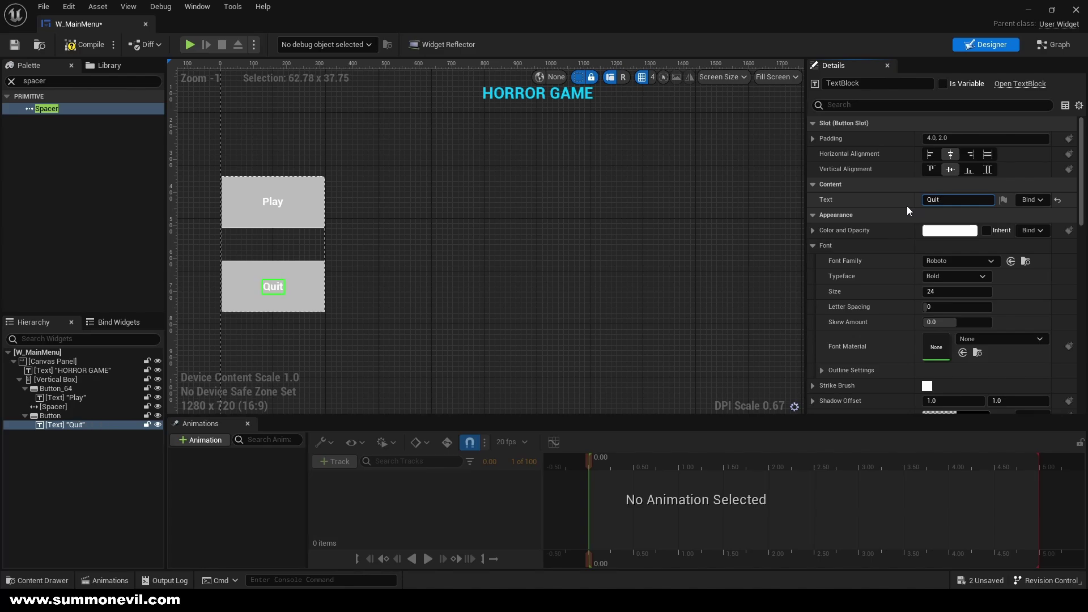
pyautogui.click(284, 273)
pyautogui.click(300, 248)
pyautogui.click(288, 226)
pyautogui.click(290, 245)
pyautogui.click(291, 270)
# Step: Duplicate the Play button with its label and change the copy's text to "Credits"
pyautogui.keyDown('ctrl'); pyautogui.click(110, 389); pyautogui.keyUp('ctrl')
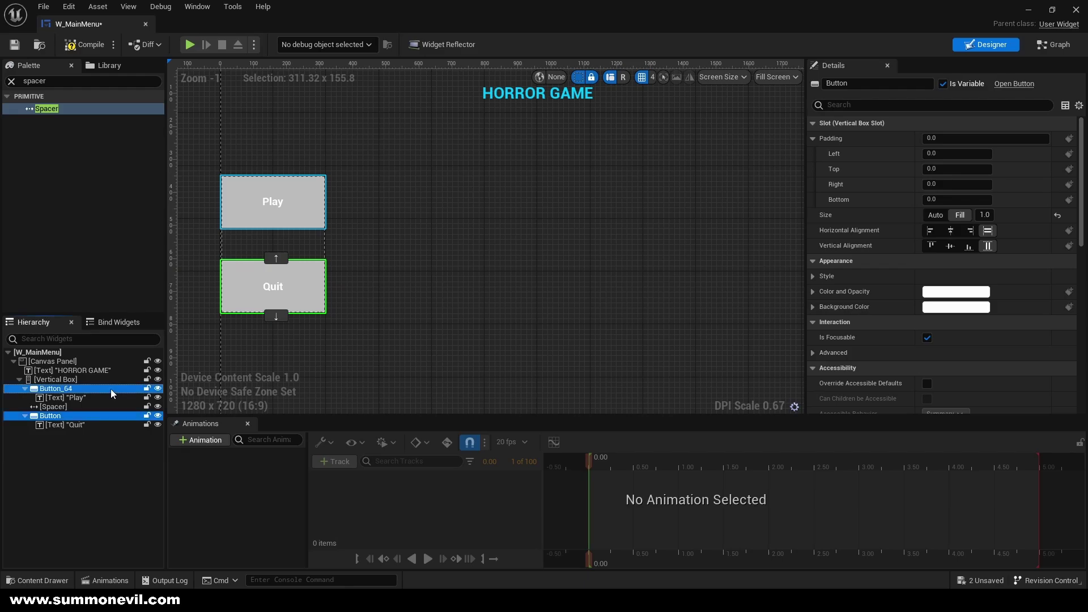
pyautogui.click(109, 390)
pyautogui.hotkey('ctrl', 'd')
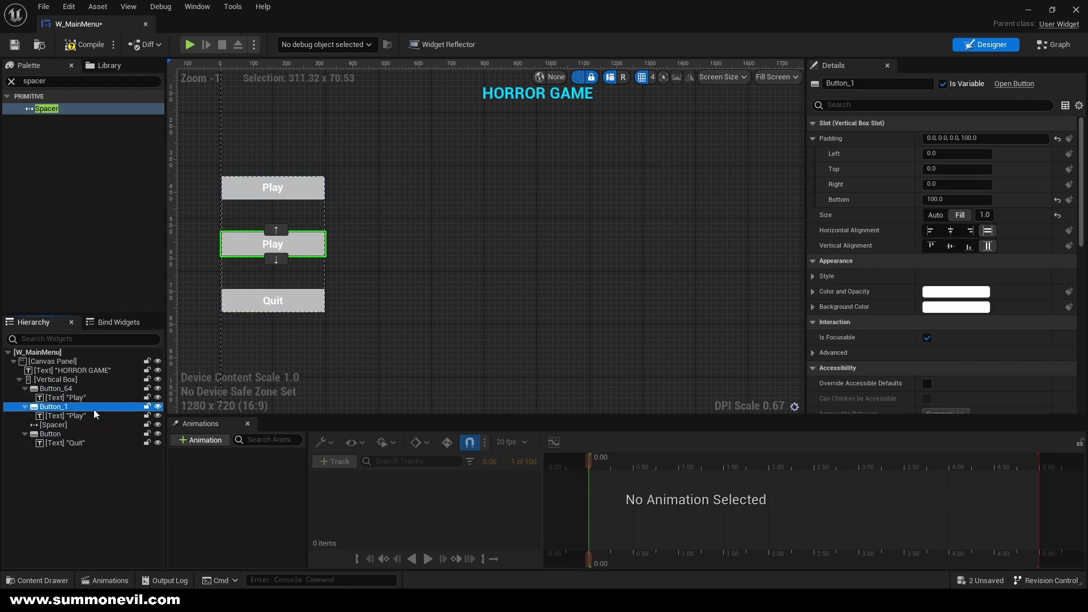
pyautogui.click(263, 244)
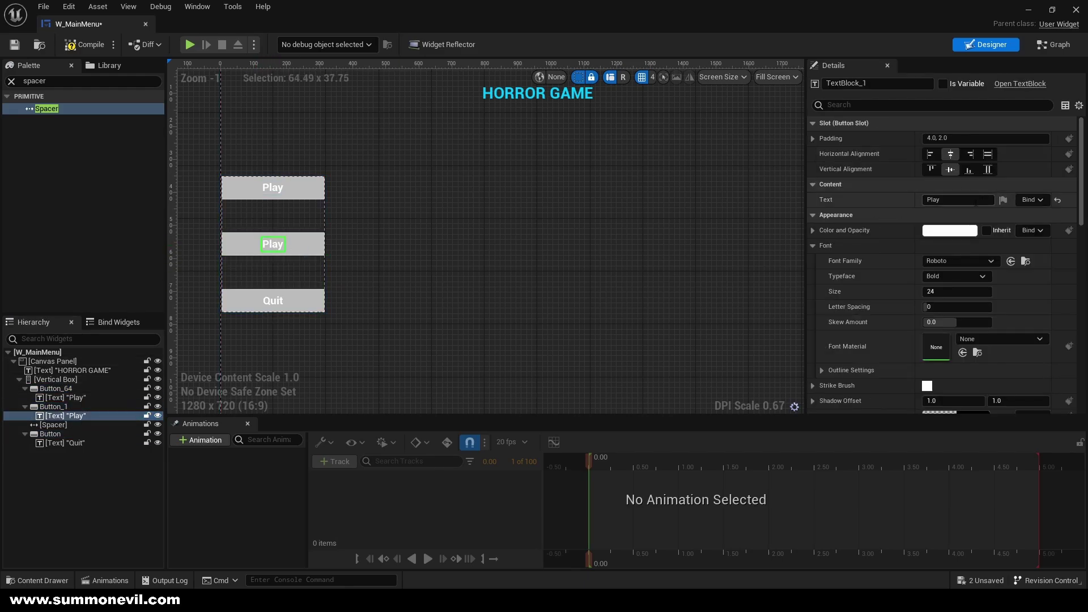
pyautogui.click(976, 201)
pyautogui.write('Credits')
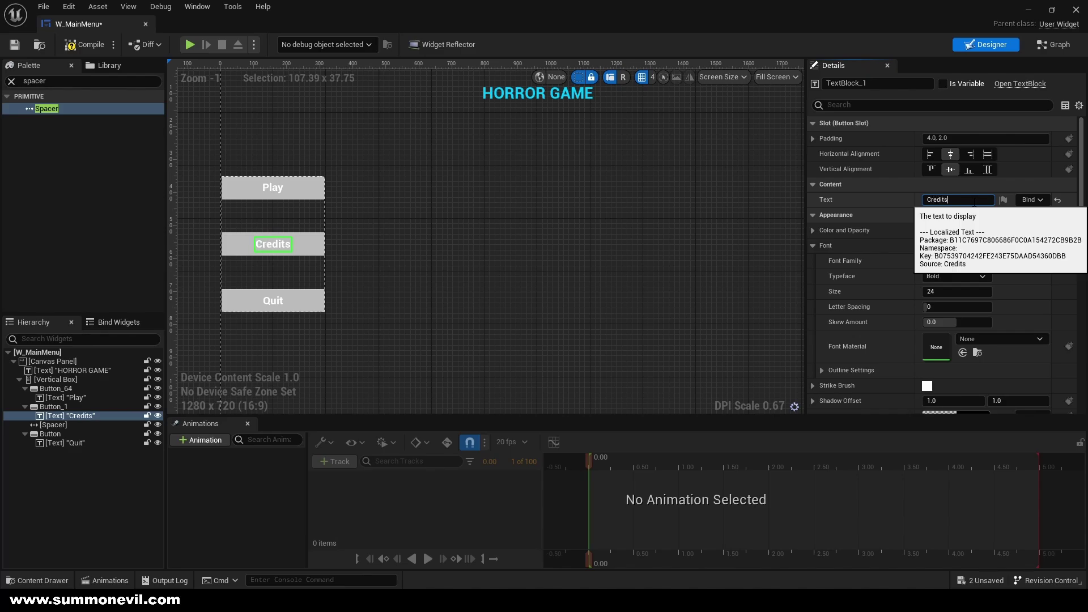
pyautogui.click(644, 211)
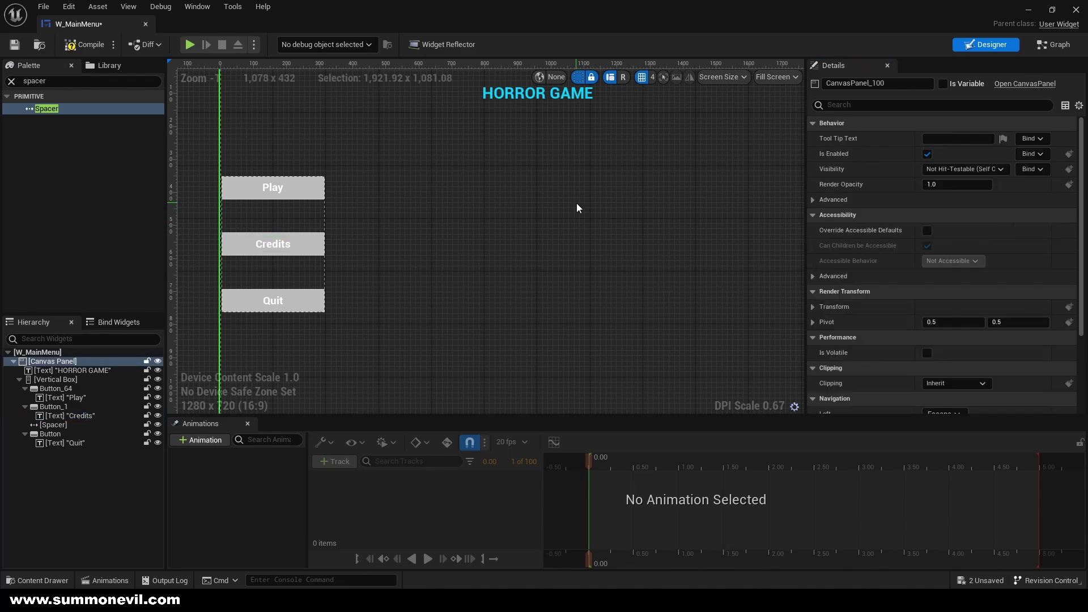
pyautogui.moveTo(571, 204); pyautogui.dragTo(526, 237, button='right')
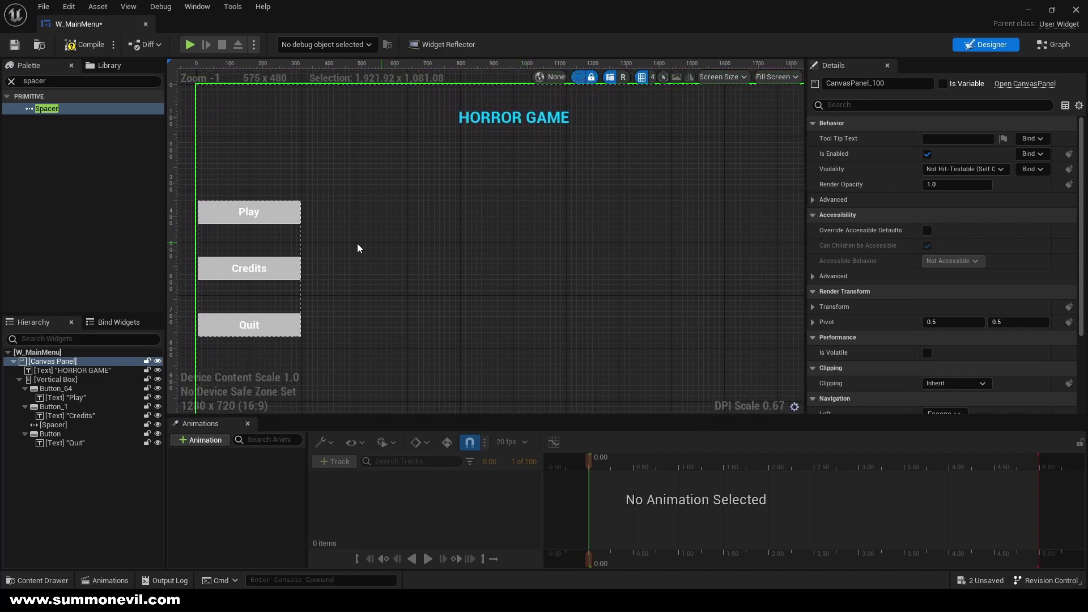
pyautogui.click(297, 229)
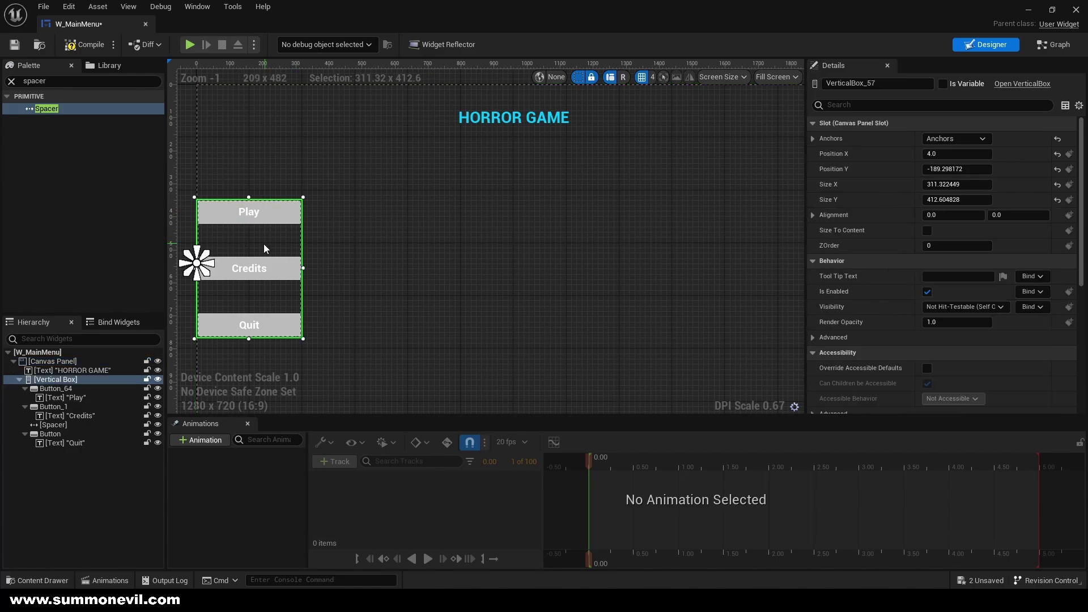
pyautogui.click(368, 243)
pyautogui.moveTo(403, 236); pyautogui.dragTo(475, 226, button='right')
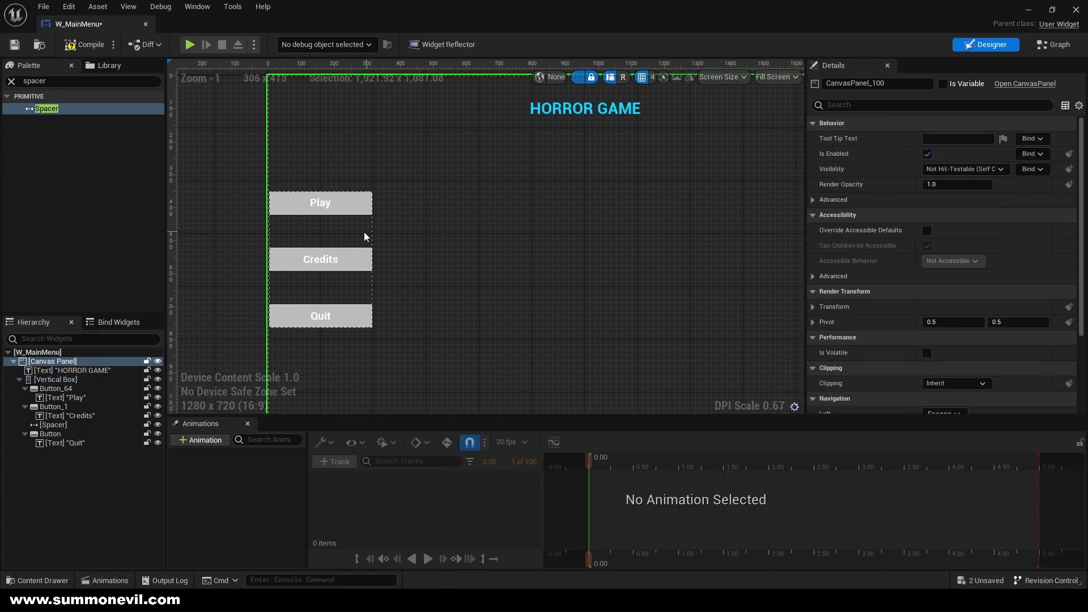
pyautogui.click(354, 246)
pyautogui.click(354, 246)
pyautogui.click(345, 332)
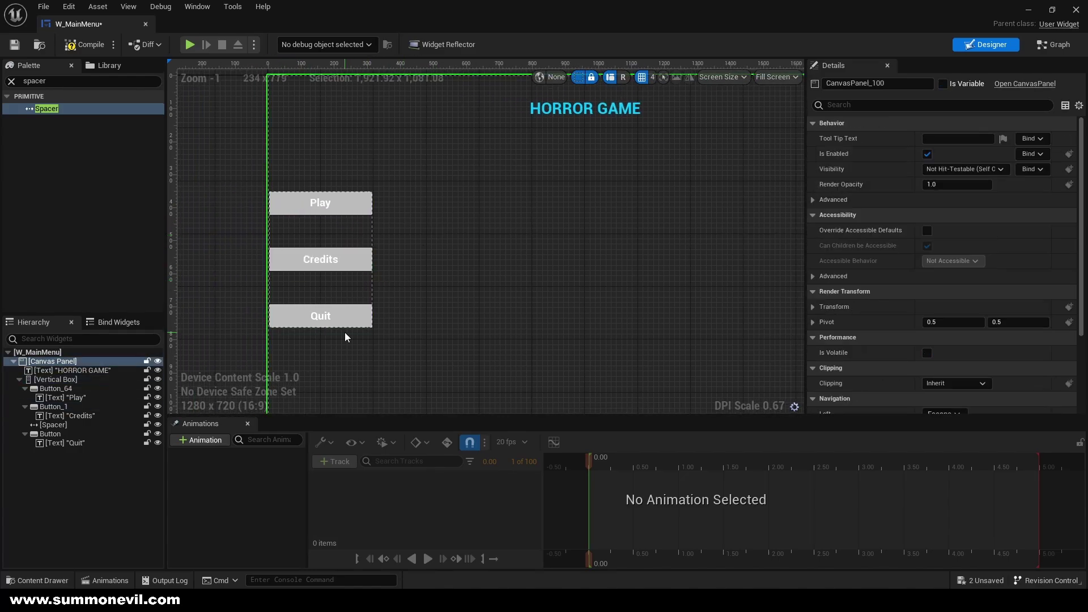
# Step: Add an On Clicked event for the Play button
pyautogui.click(345, 206)
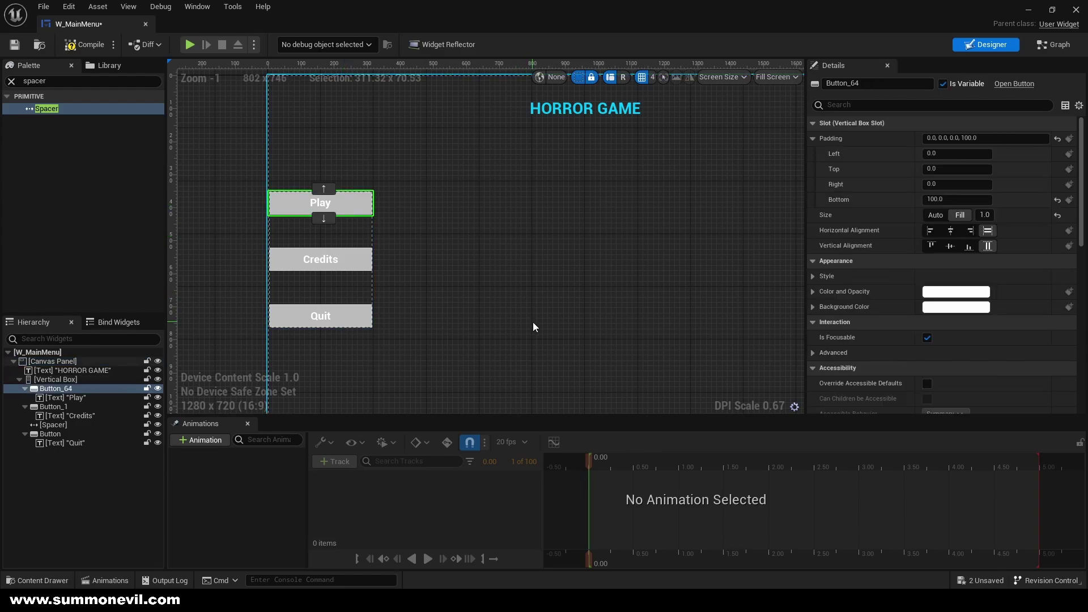
pyautogui.scroll(-5, 851, 315)
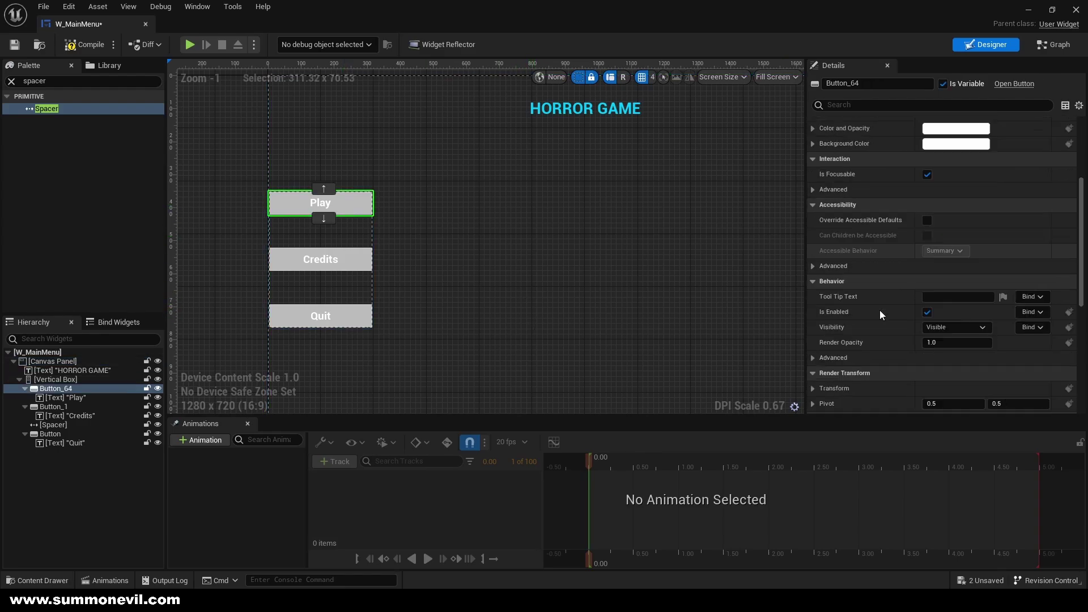
pyautogui.scroll(-3, 896, 311)
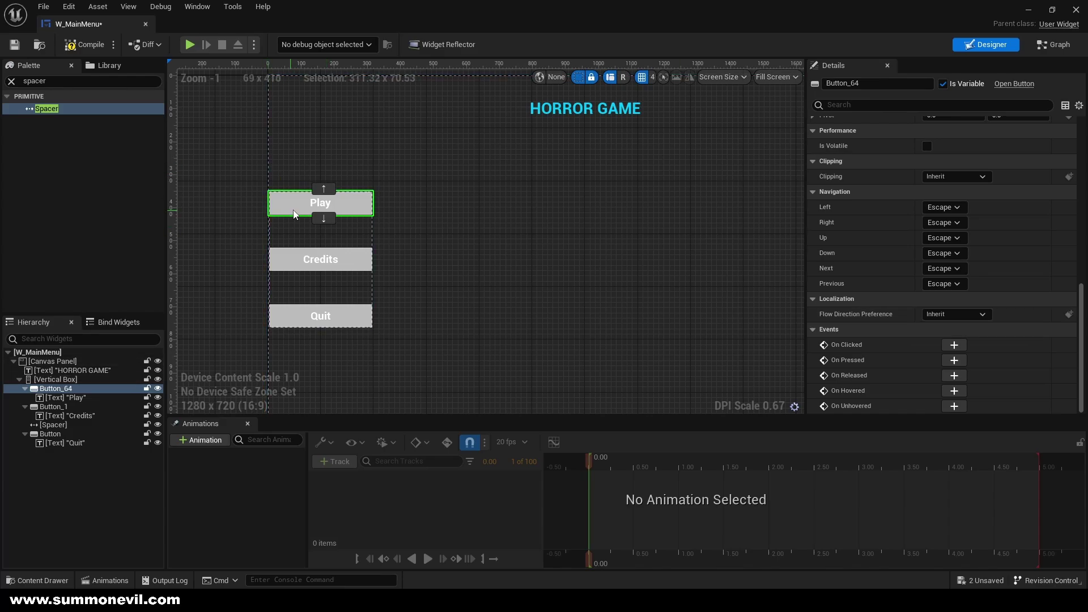
pyautogui.click(955, 345)
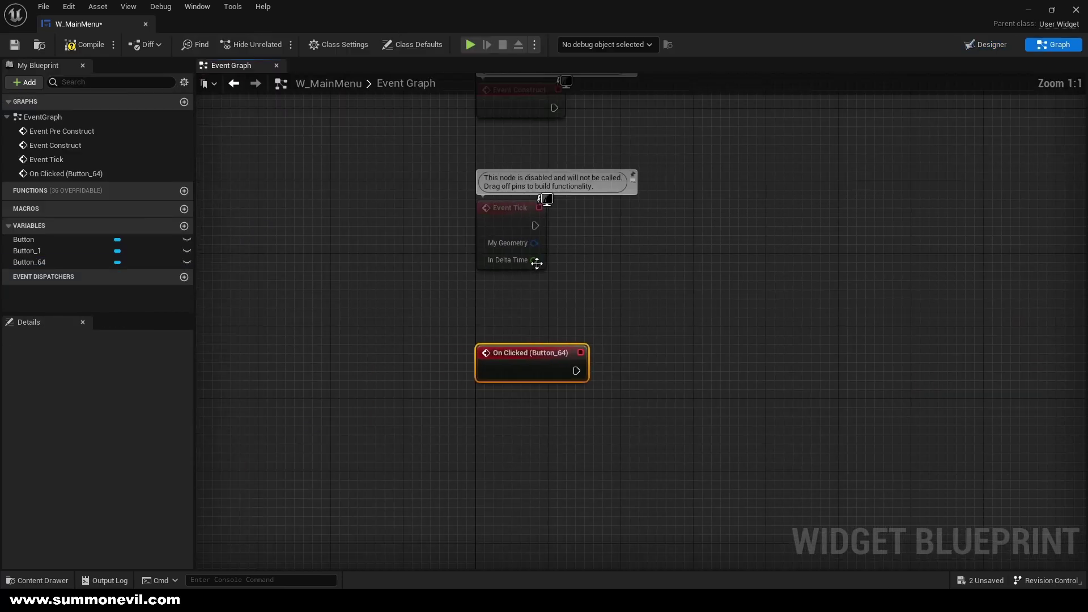
# Step: Connect an Open Level (by Name) node to the Play button's On Clicked event and align it beside the event
pyautogui.moveTo(685, 329); pyautogui.dragTo(737, 322)
pyautogui.write('open level')
pyautogui.press('Return')
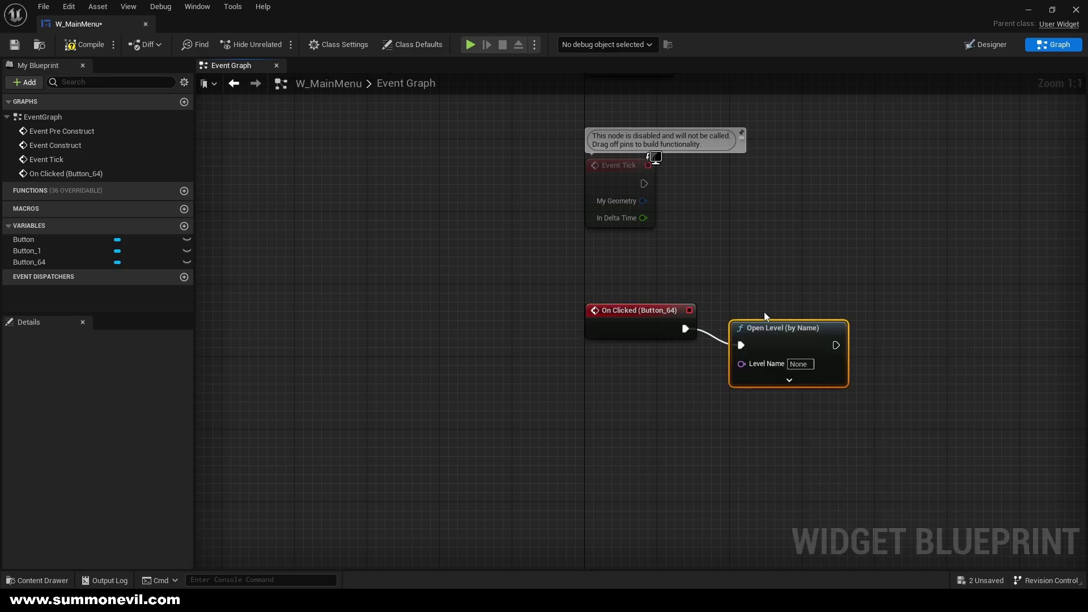
pyautogui.moveTo(780, 307); pyautogui.dragTo(798, 289)
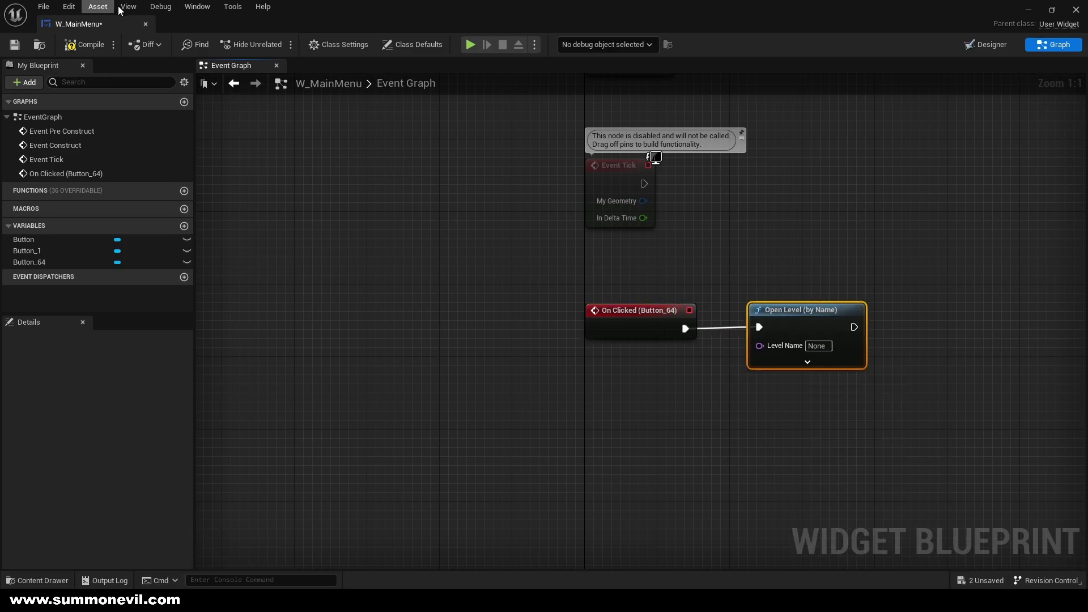
# Step: Dock the W_MainMenu editor beside the level editor and browse the project content to the ThirdPerson Maps folder
pyautogui.moveTo(123, 16); pyautogui.dragTo(229, 28)
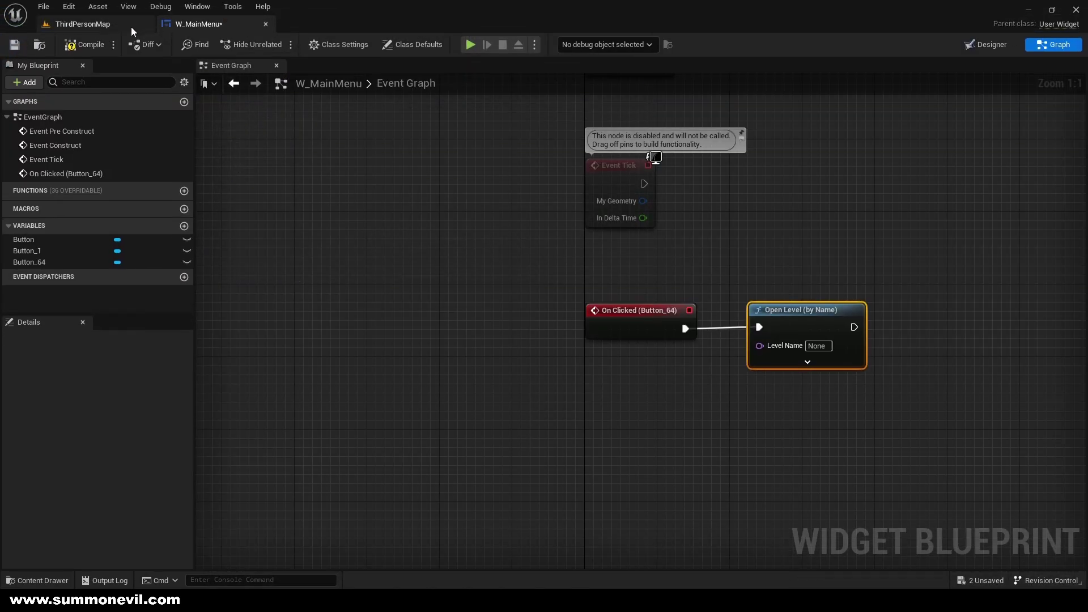
pyautogui.click(134, 24)
pyautogui.click(367, 388)
pyautogui.click(341, 445)
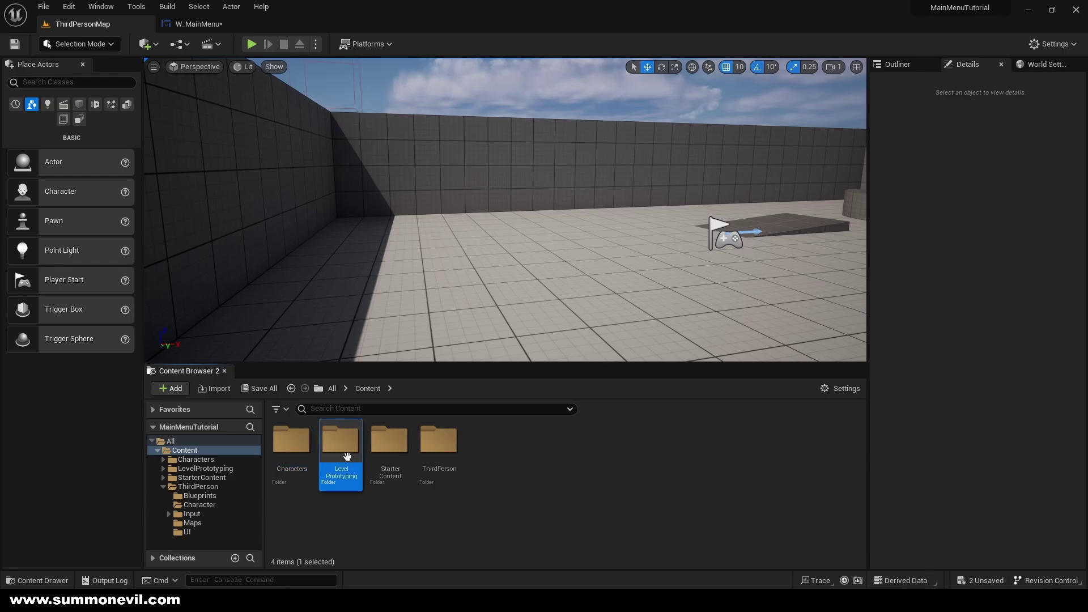
pyautogui.click(440, 448)
pyautogui.doubleClick(440, 448)
pyautogui.click(351, 447)
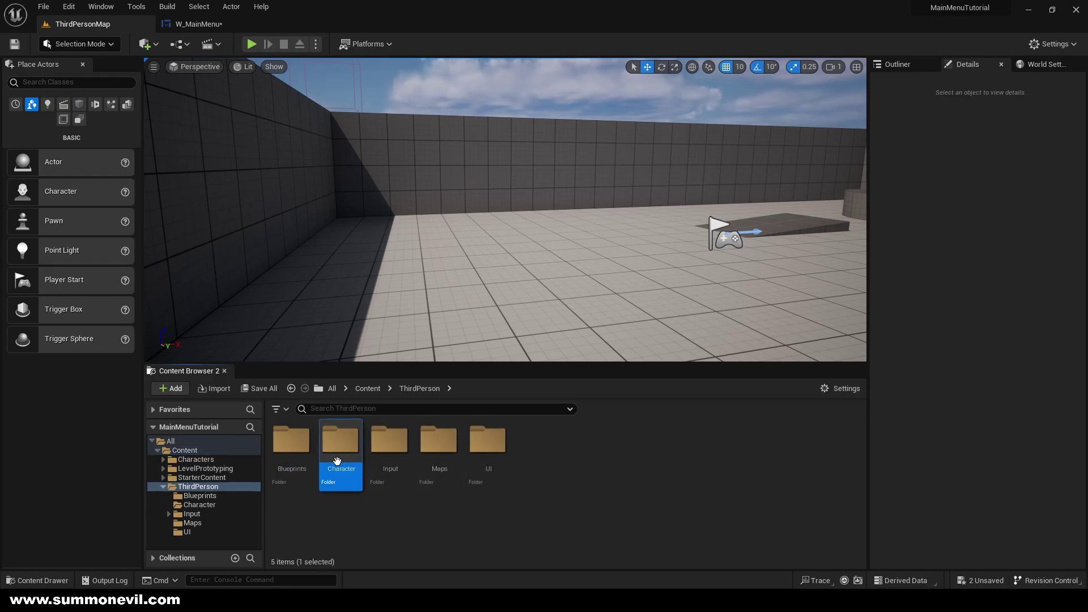
pyautogui.click(296, 447)
pyautogui.doubleClick(343, 448)
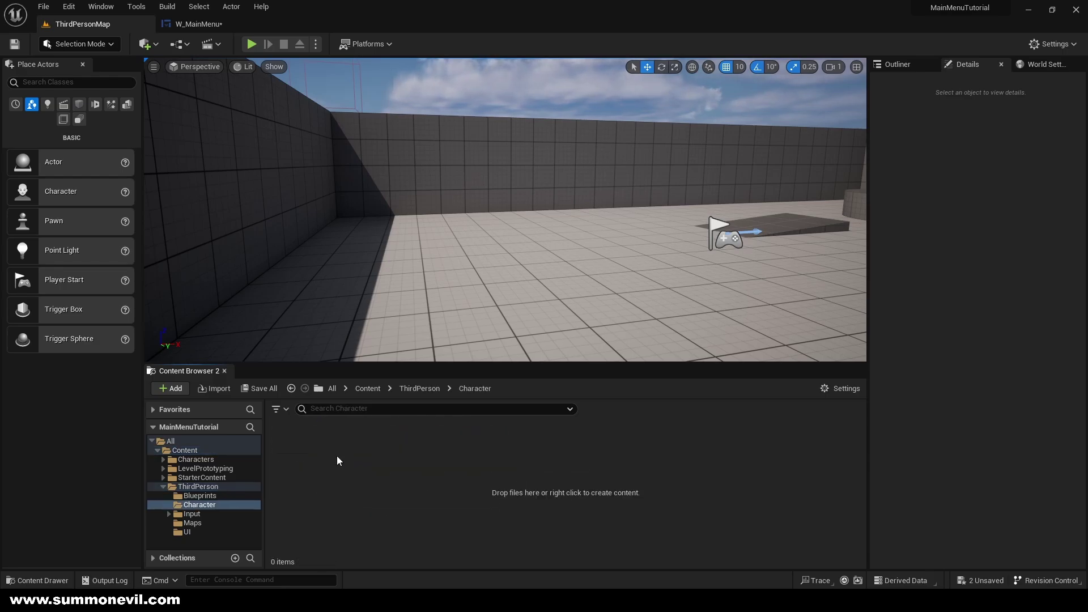
pyautogui.click(420, 389)
pyautogui.click(374, 389)
pyautogui.click(297, 442)
pyautogui.doubleClick(389, 441)
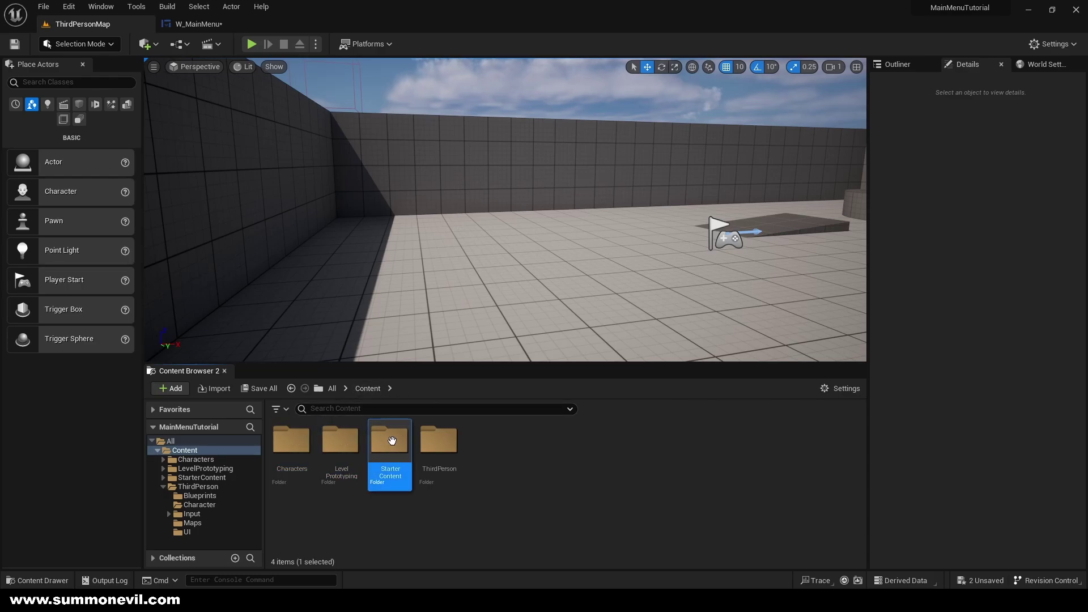
pyautogui.click(368, 389)
pyautogui.doubleClick(439, 445)
pyautogui.doubleClick(439, 445)
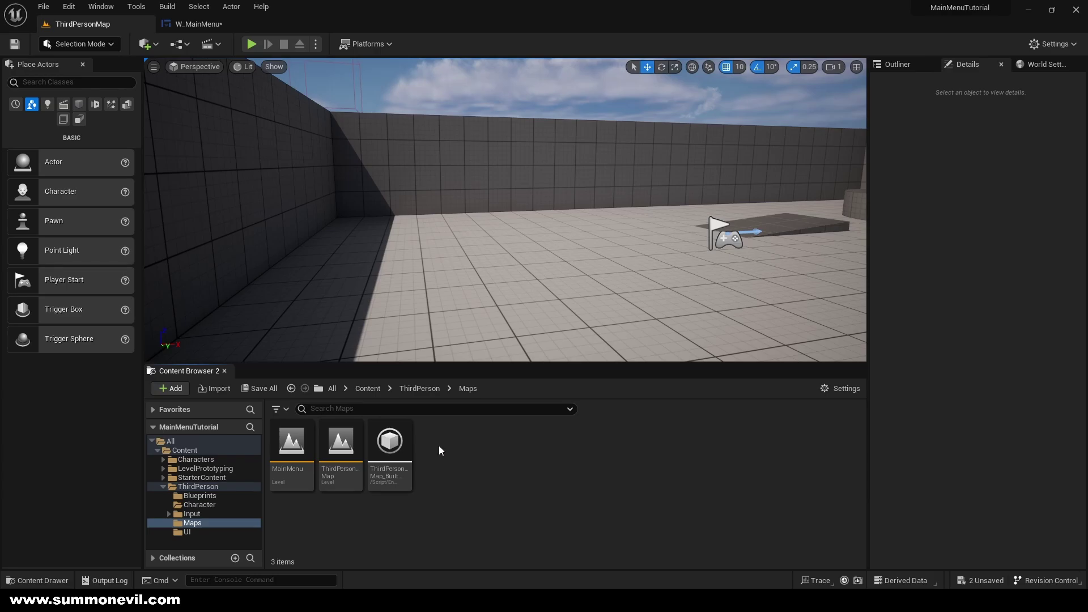
# Step: Check the exact name of the third-person level asset in the Maps folder
pyautogui.click(342, 422)
pyautogui.rightClick(342, 423)
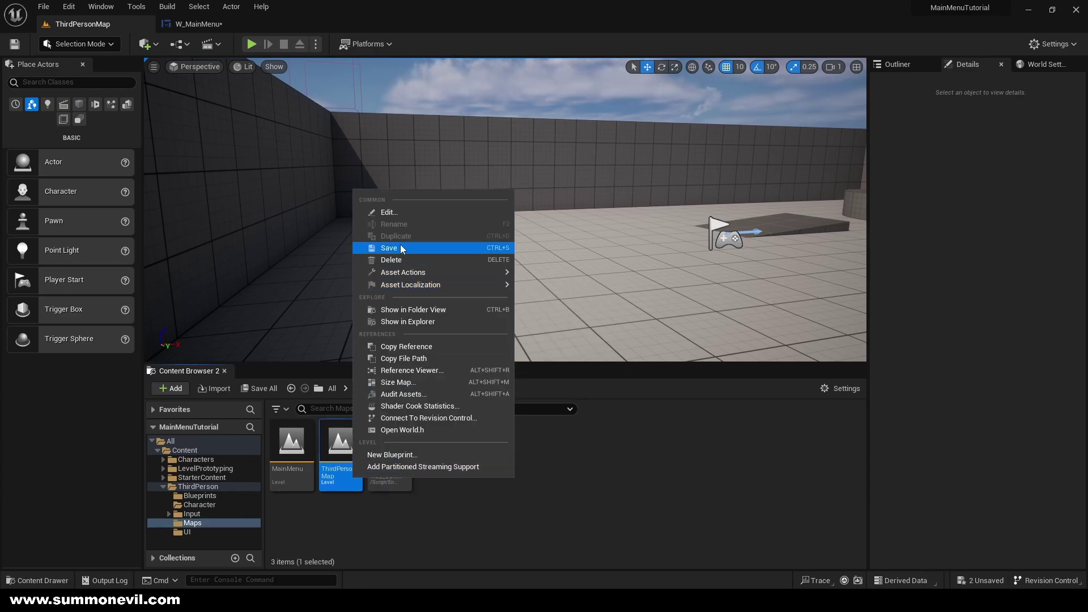
pyautogui.click(582, 490)
pyautogui.click(325, 468)
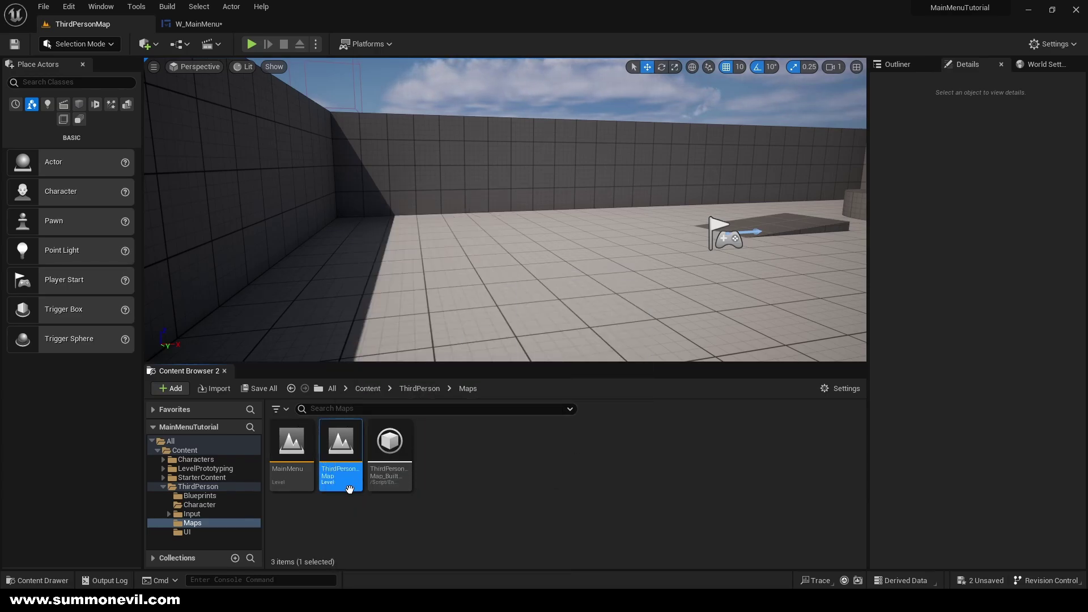
# Step: Set the Level Name of W_MainMenu's Open Level node to ThirdPersonMap and space the node out from its event
pyautogui.click(198, 24)
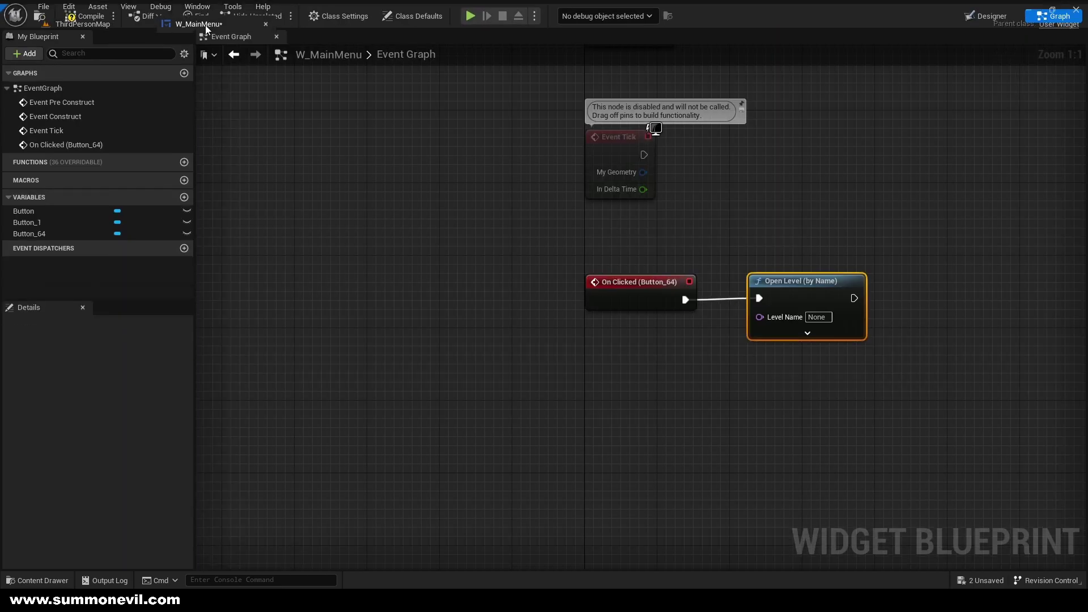
pyautogui.click(819, 347)
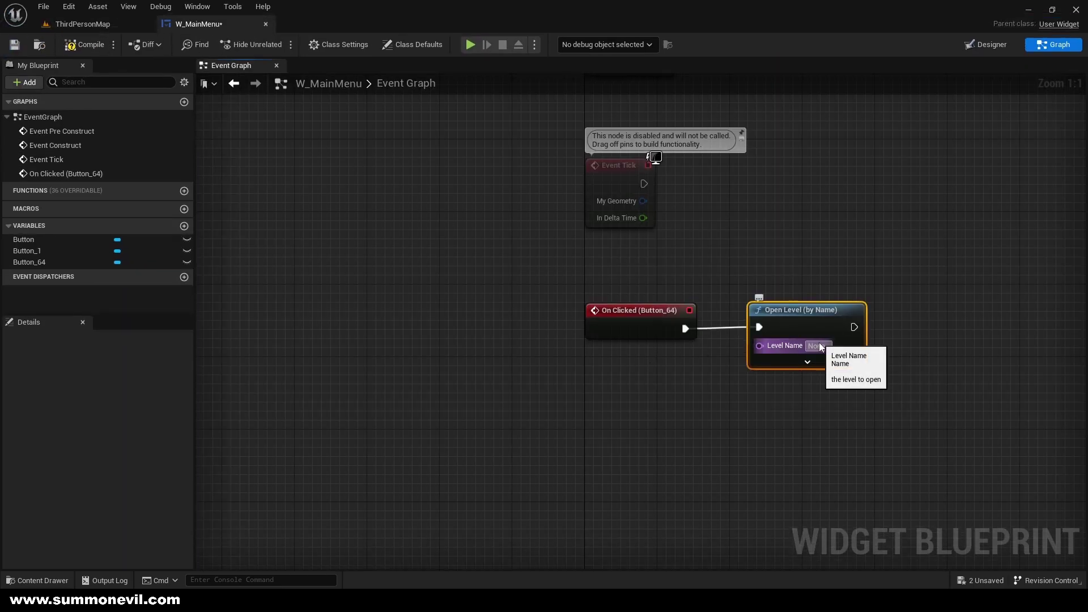
pyautogui.write('T')
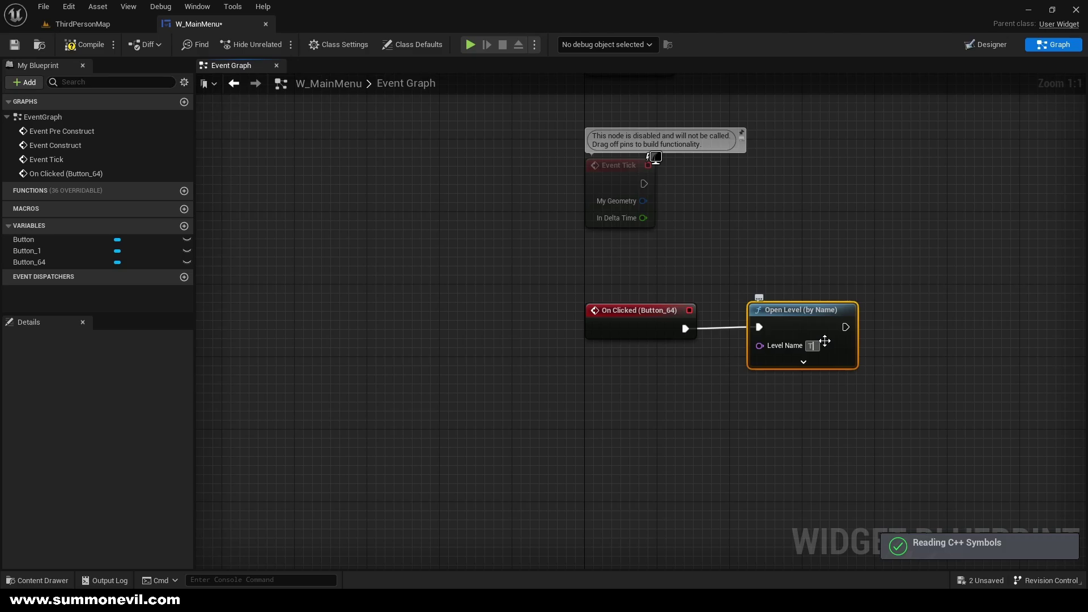
pyautogui.write('hirdPersonMap')
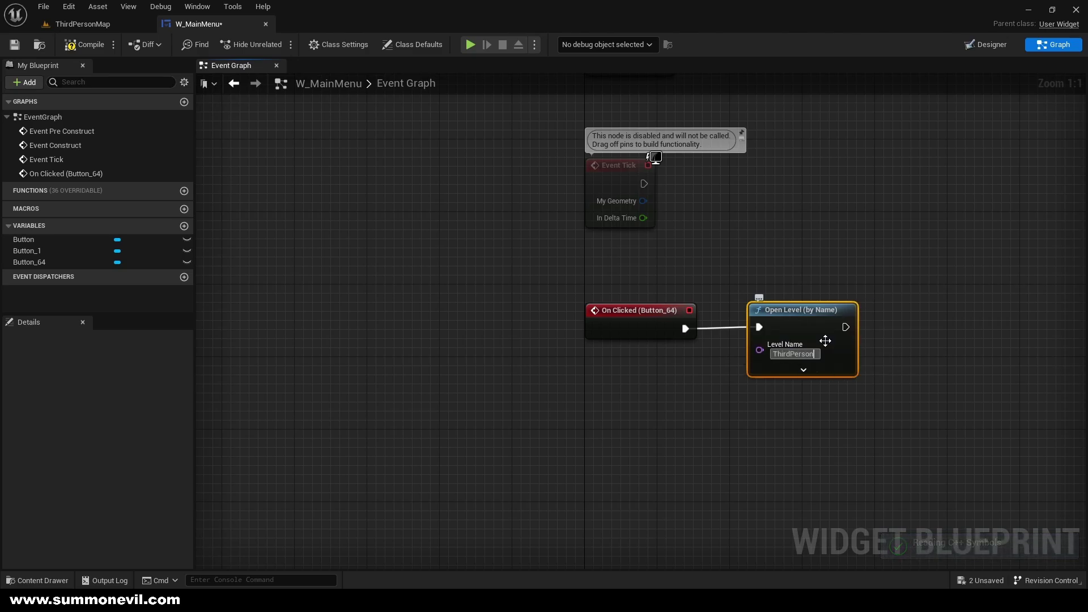
pyautogui.click(875, 372)
pyautogui.moveTo(873, 381); pyautogui.dragTo(744, 336, button='right')
pyautogui.moveTo(658, 267); pyautogui.dragTo(677, 267)
pyautogui.click(508, 333)
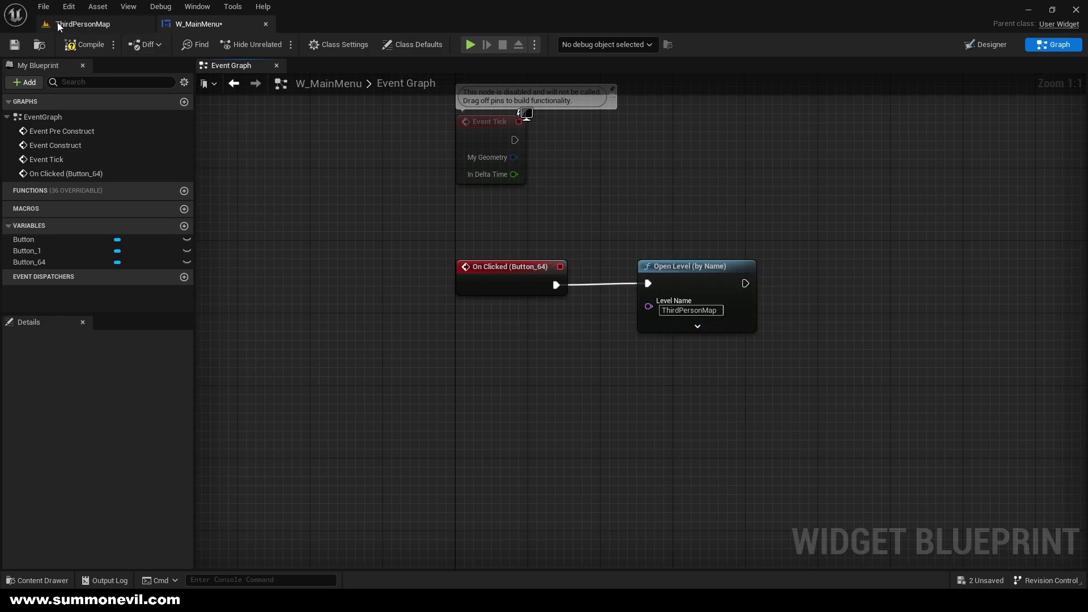
pyautogui.click(82, 24)
pyautogui.click(198, 24)
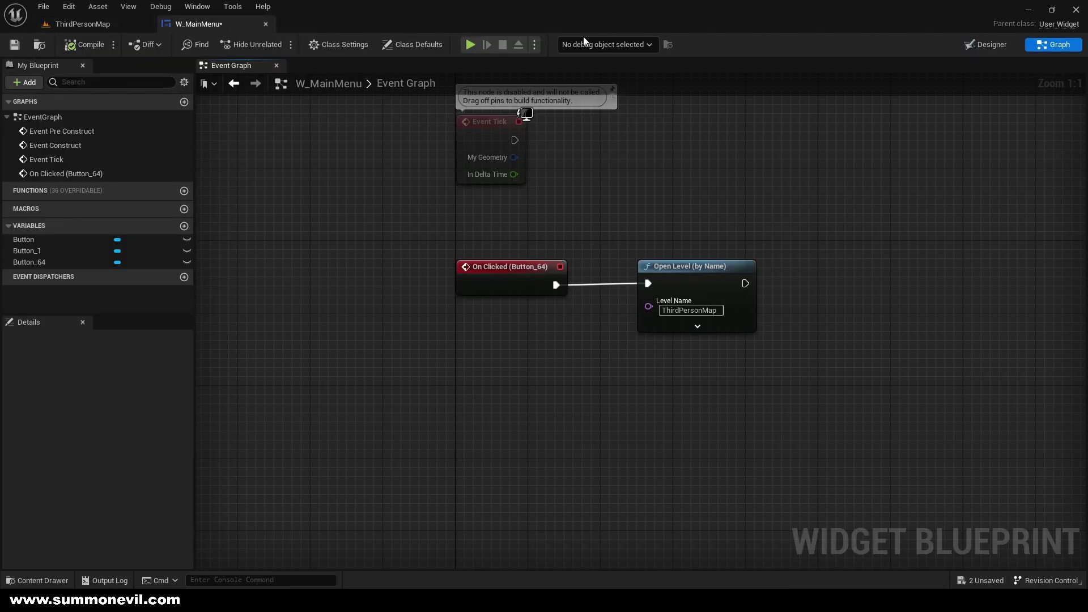
# Step: Add an On Clicked event for the Quit button
pyautogui.click(986, 44)
pyautogui.click(291, 294)
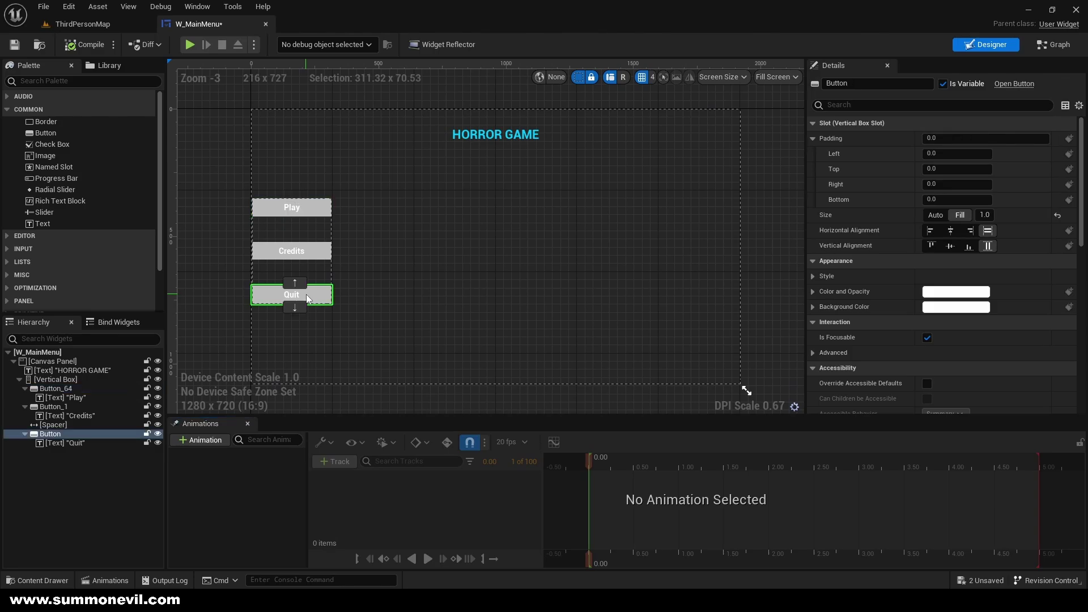
pyautogui.scroll(-6, 963, 318)
pyautogui.scroll(-5, 967, 317)
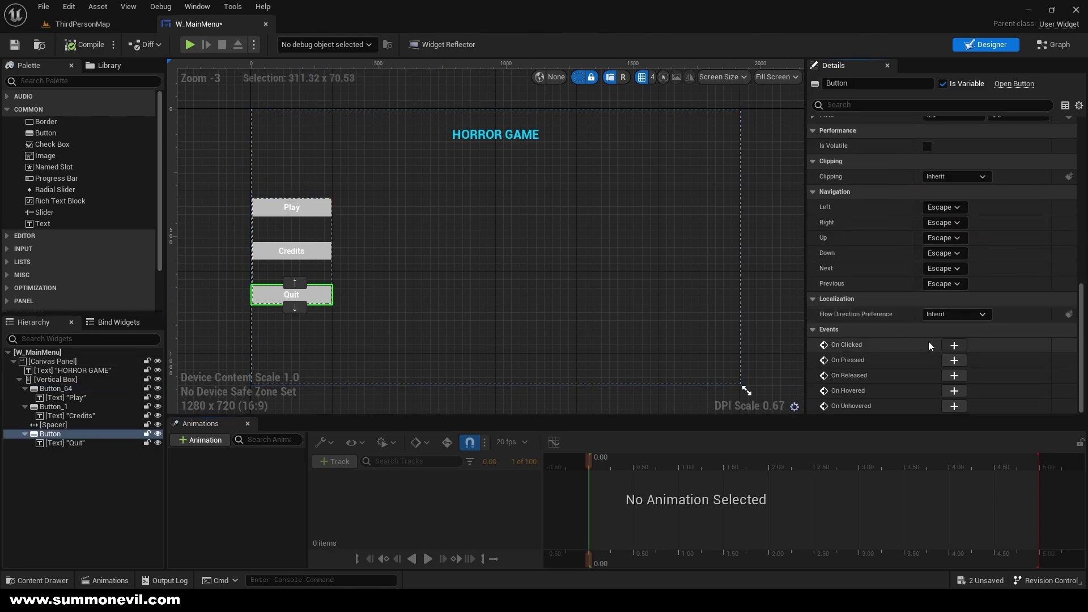
pyautogui.click(940, 345)
# Step: Connect a Quit Game node to the Quit button's On Clicked event
pyautogui.moveTo(680, 328); pyautogui.dragTo(775, 305)
pyautogui.write('quit game')
pyautogui.press('Return')
pyautogui.click(715, 258)
pyautogui.moveTo(715, 258); pyautogui.dragTo(708, 297, button='right')
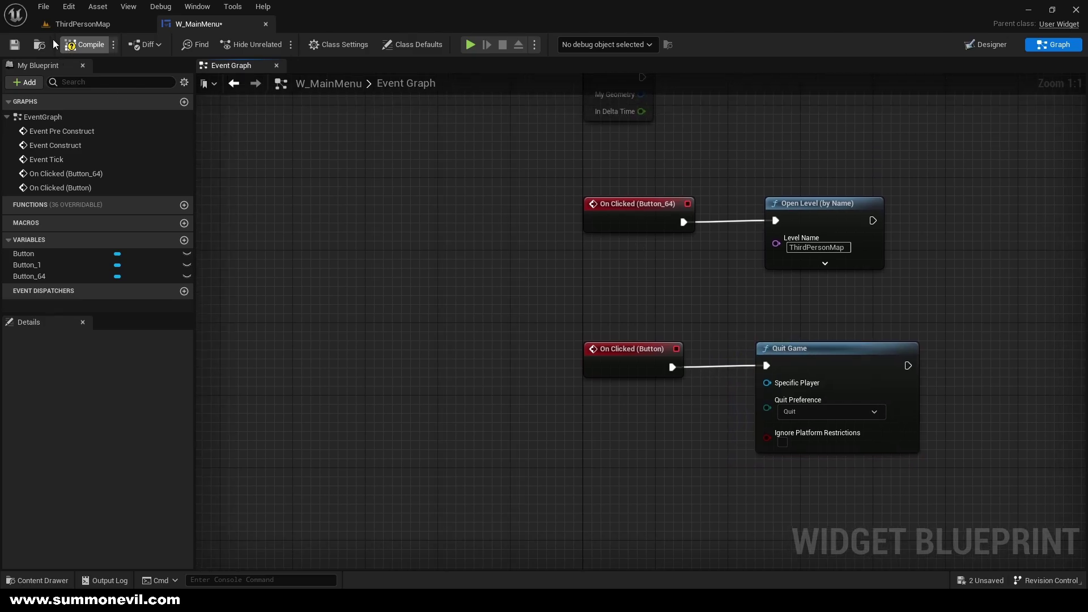
# Step: Open the MainMenu level from the Maps folder, saving the pending changes
pyautogui.click(92, 26)
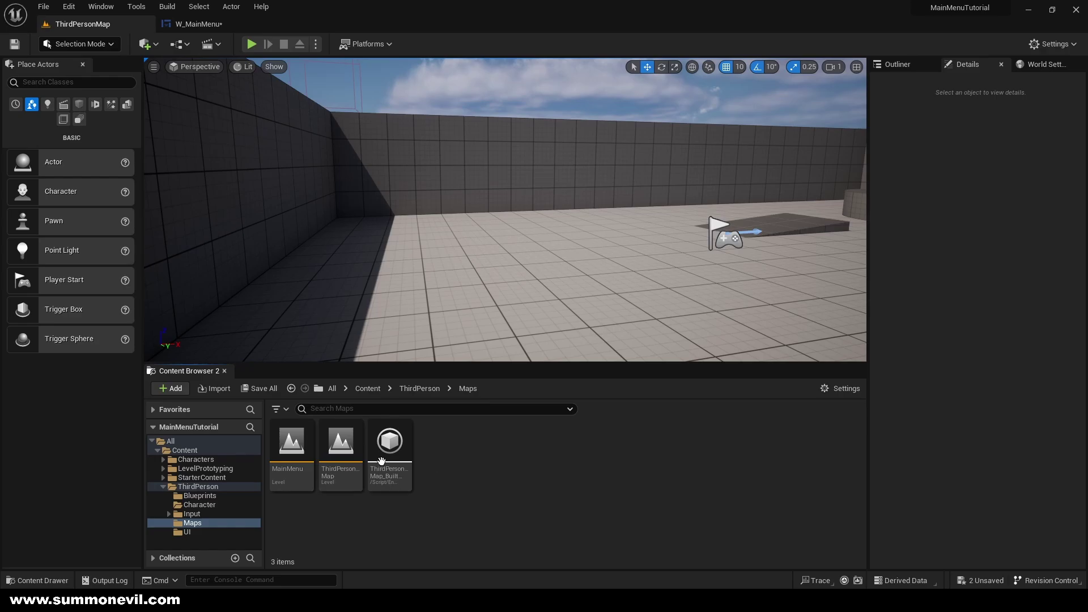
pyautogui.doubleClick(292, 445)
pyautogui.click(598, 434)
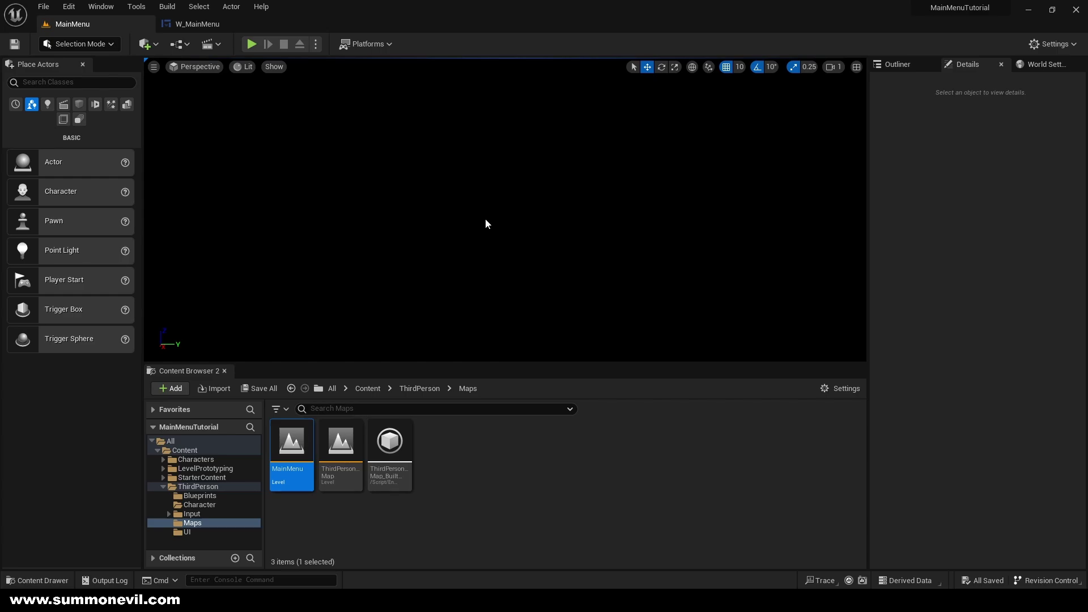
# Step: Create a folder named MainMenu in the project's Content root
pyautogui.click(368, 389)
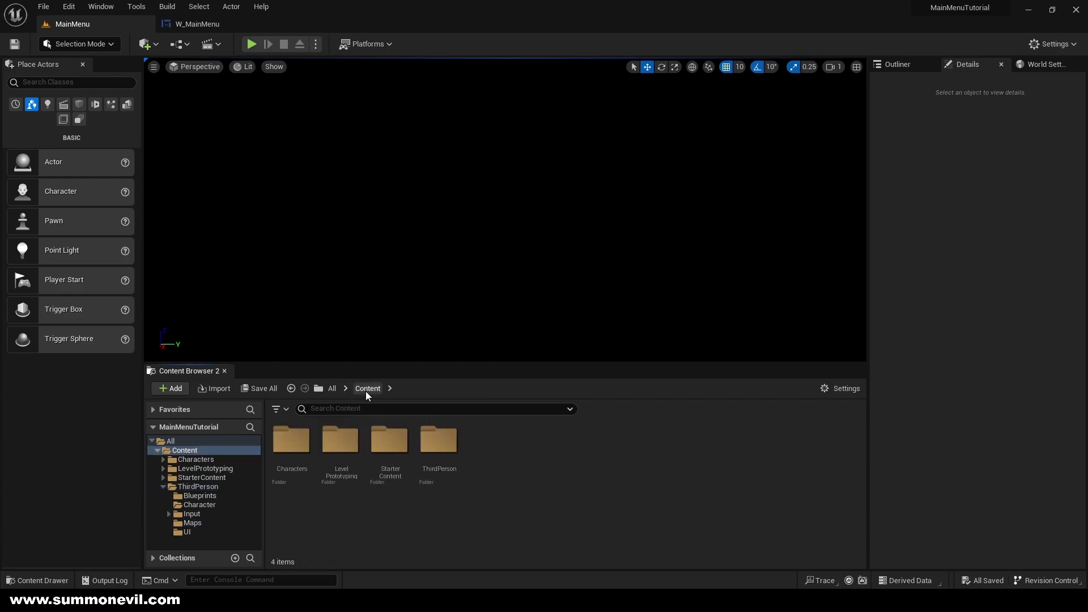
pyautogui.rightClick(488, 450)
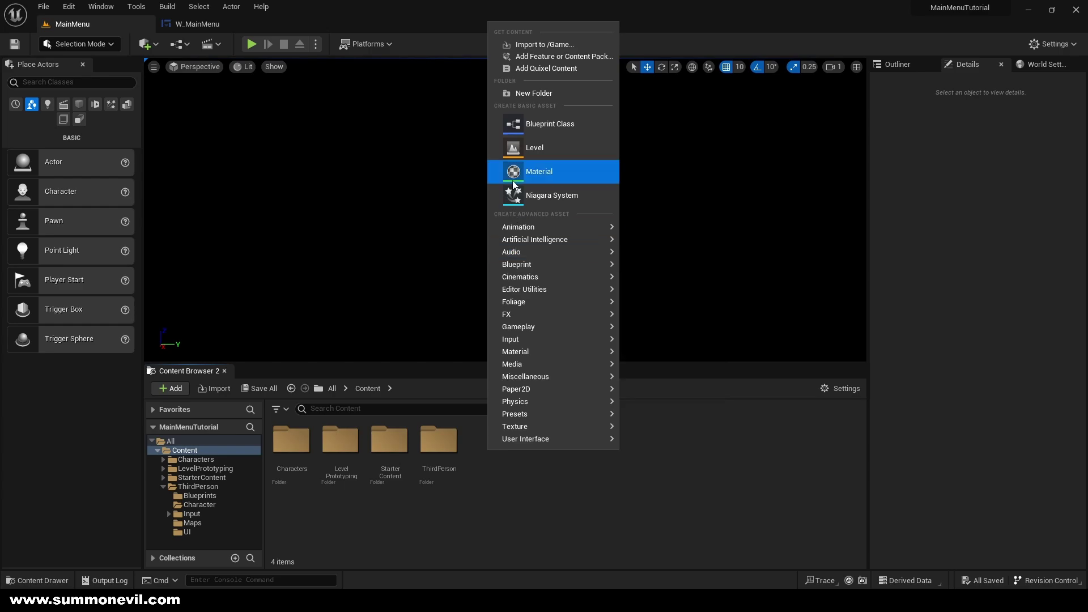
pyautogui.click(545, 98)
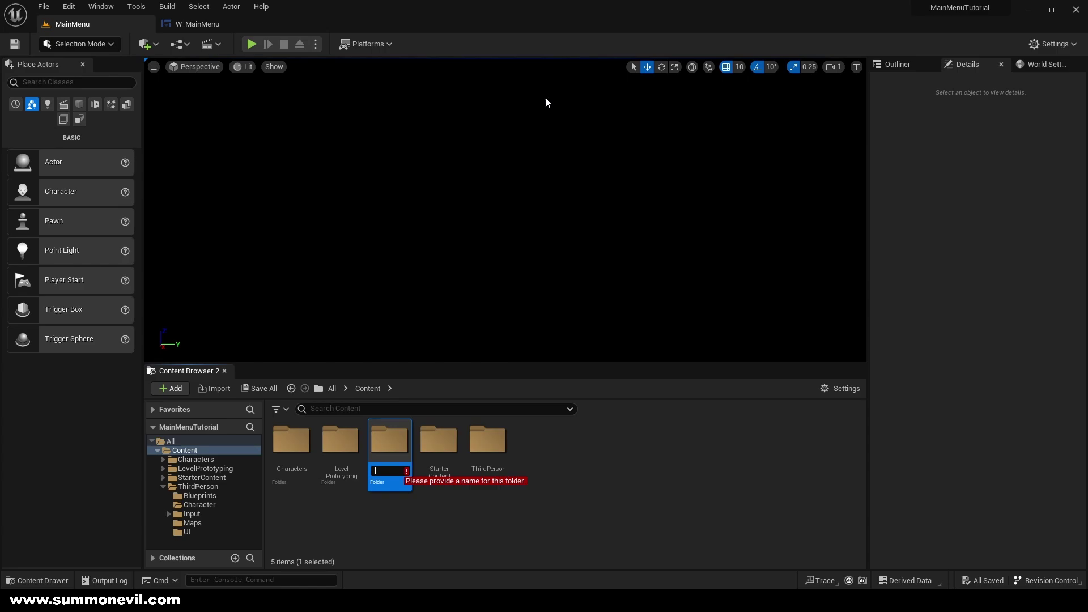
pyautogui.press('Return')
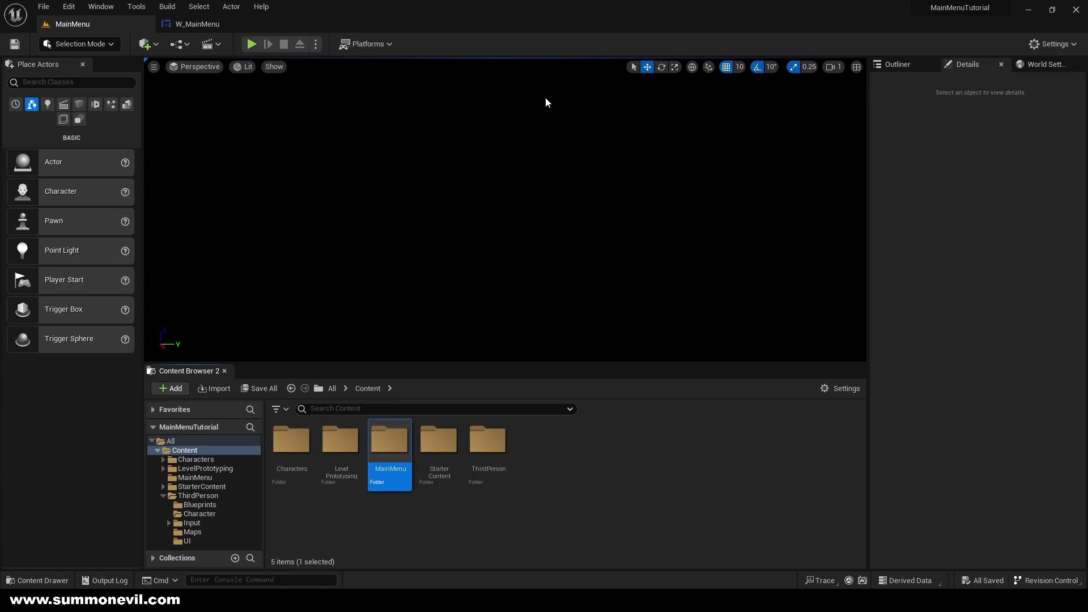
# Step: Create a Game Mode Base blueprint named GM_MainMenu inside the MainMenu folder
pyautogui.doubleClick(390, 445)
pyautogui.rightClick(322, 432)
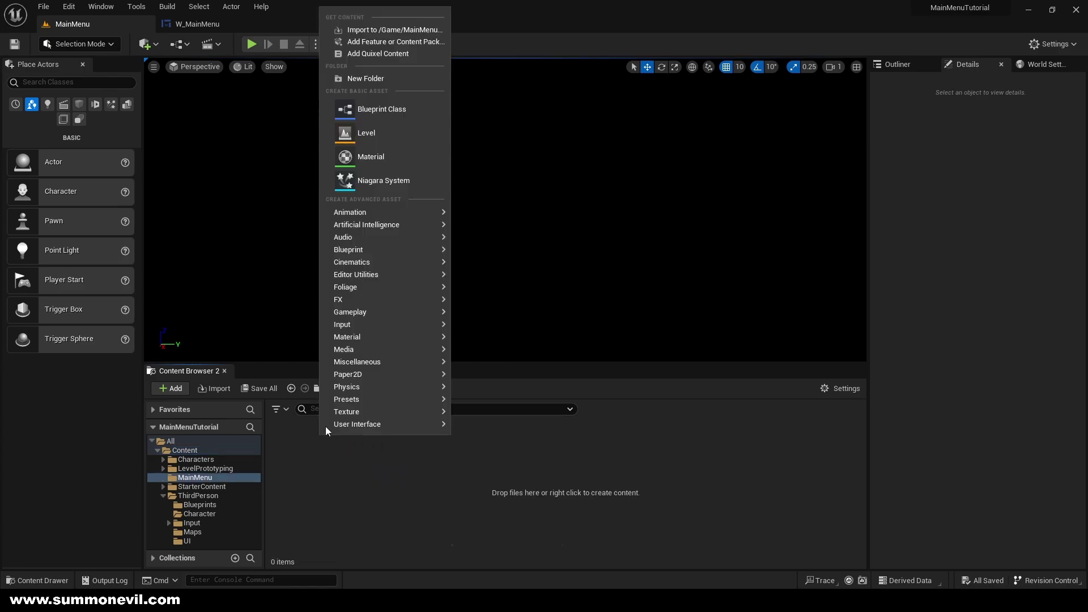
pyautogui.click(376, 110)
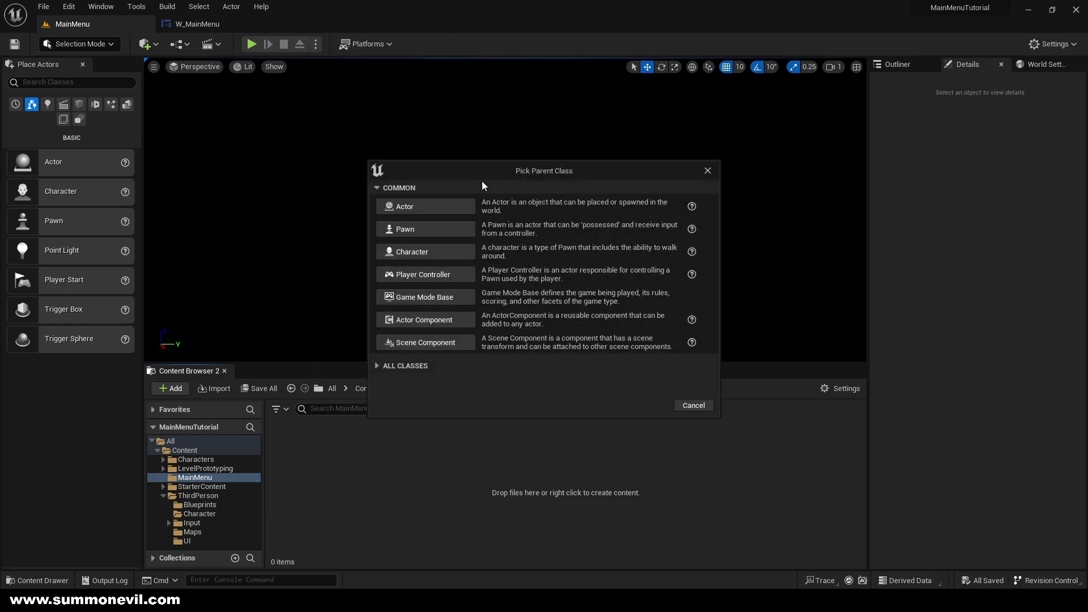
pyautogui.click(442, 299)
pyautogui.write('GM_Mai')
pyautogui.write('nMenu')
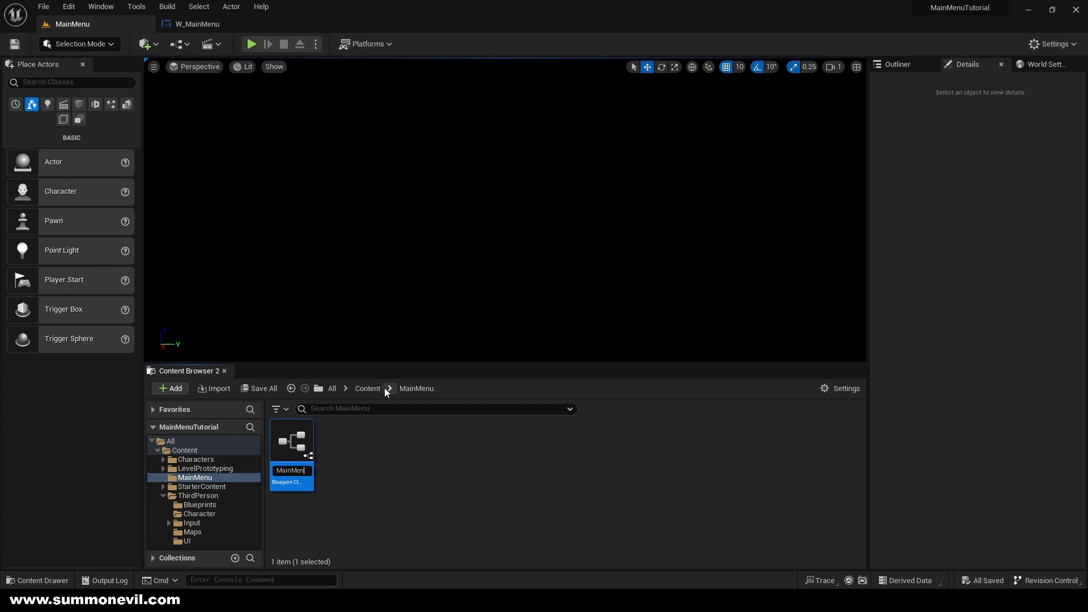
pyautogui.press('Return')
# Step: Create a Player Controller blueprint named PC_MainMenu in the MainMenu folder
pyautogui.click(371, 448)
pyautogui.rightClick(371, 447)
pyautogui.click(405, 122)
pyautogui.click(434, 277)
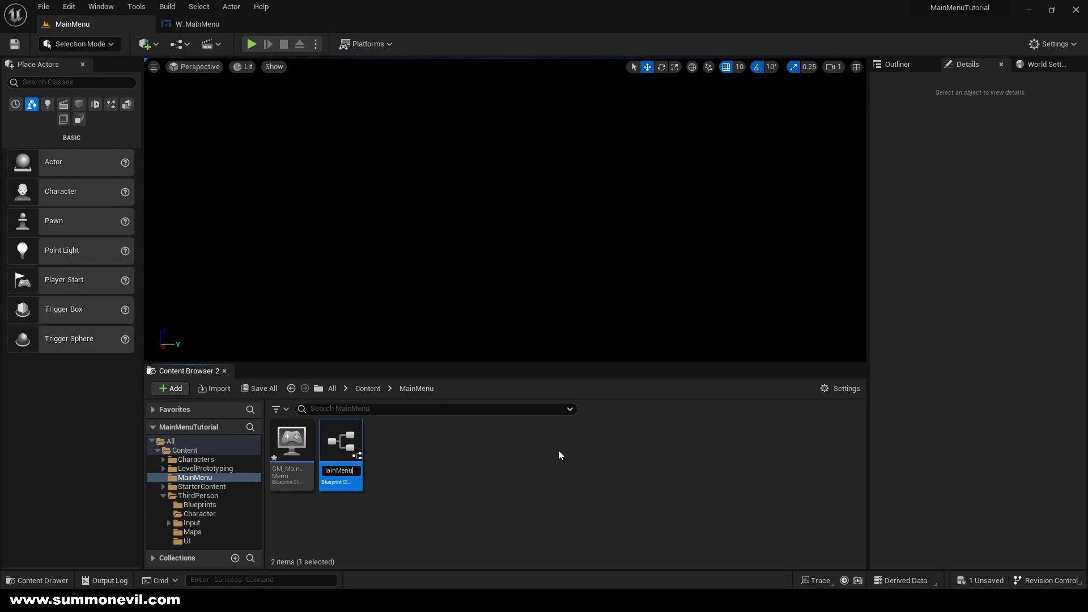
pyautogui.press('Return')
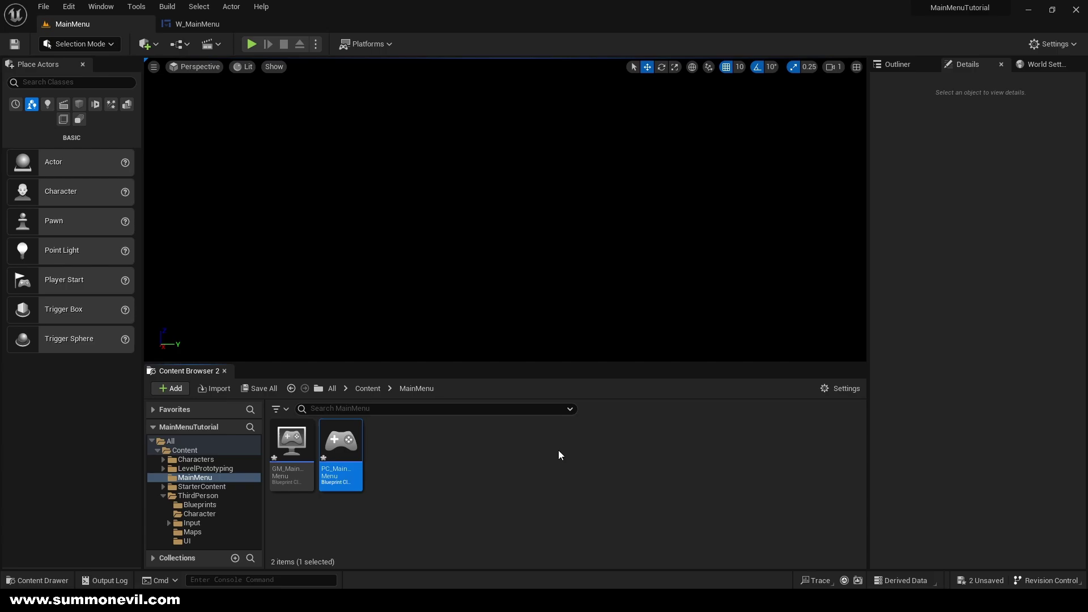
# Step: In GM_MainMenu, set the Player Controller Class to PC_MainMenu and the Default Pawn Class to None
pyautogui.doubleClick(291, 445)
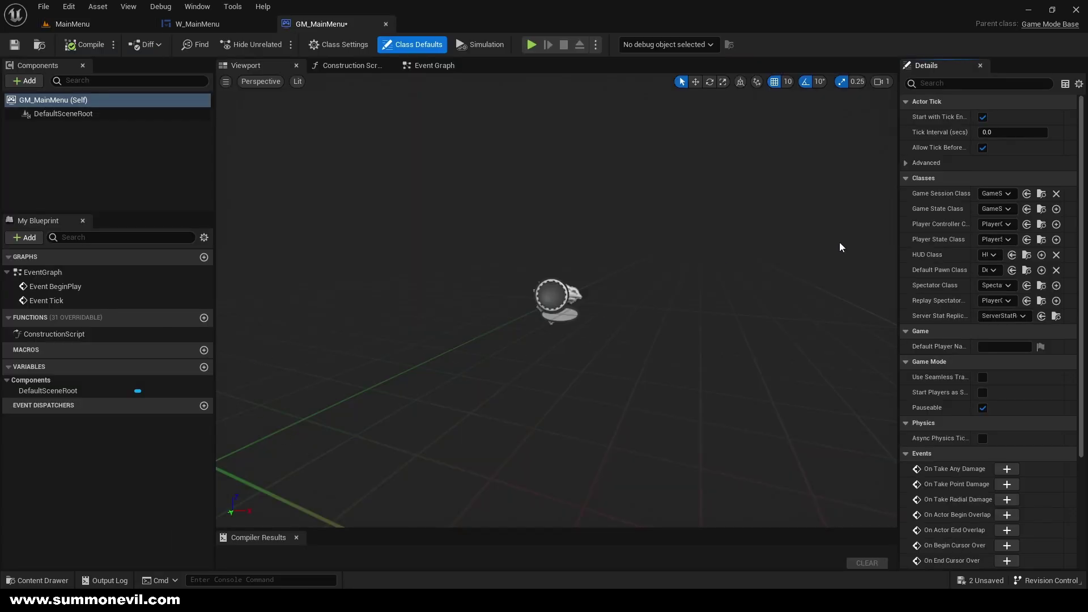
pyautogui.click(998, 225)
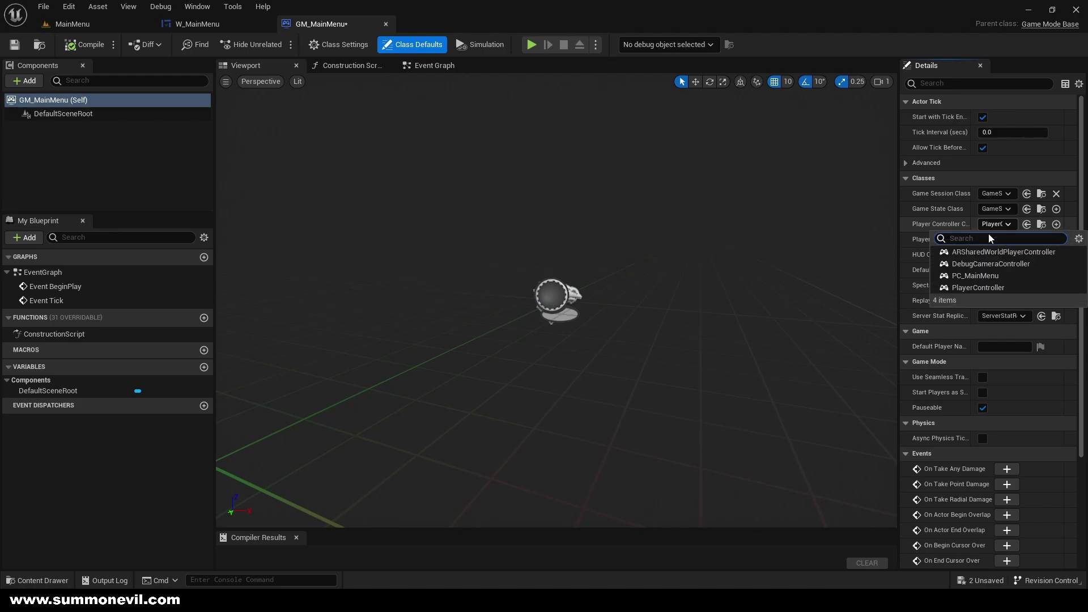
pyautogui.click(977, 276)
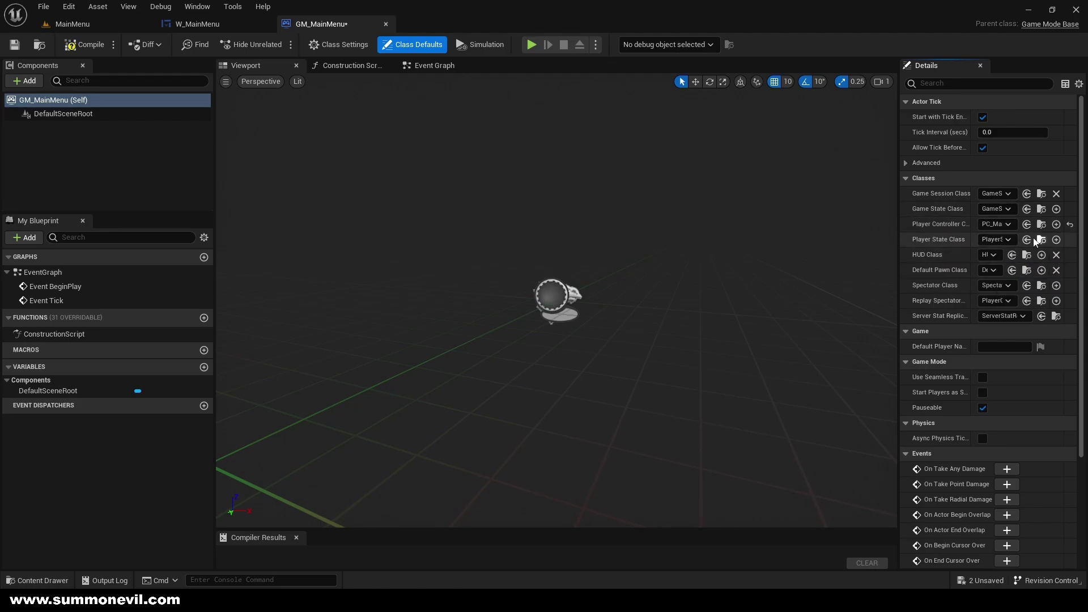
pyautogui.click(989, 270)
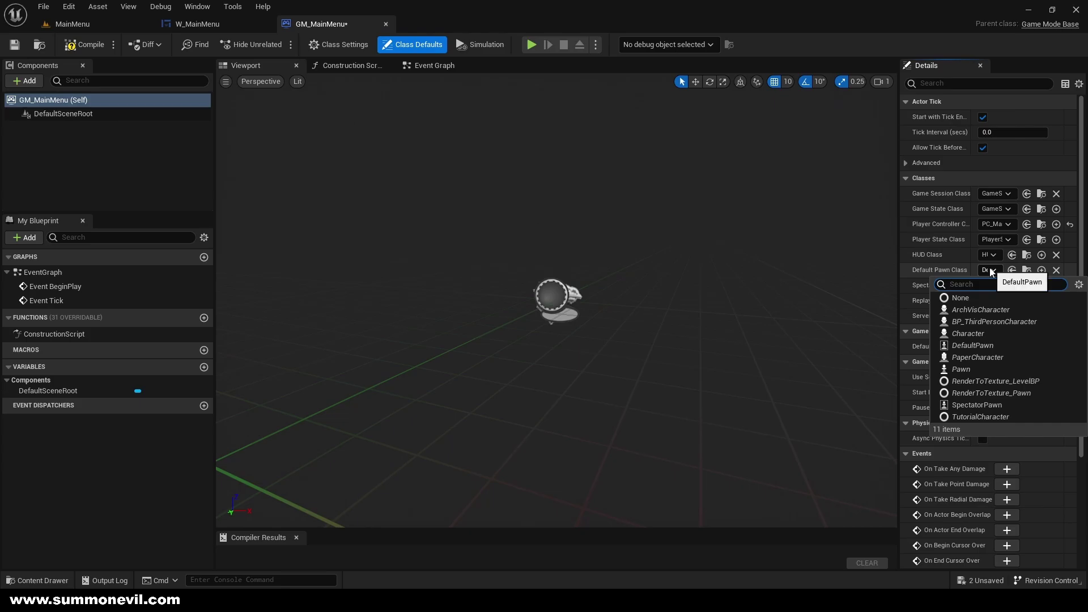
pyautogui.click(978, 296)
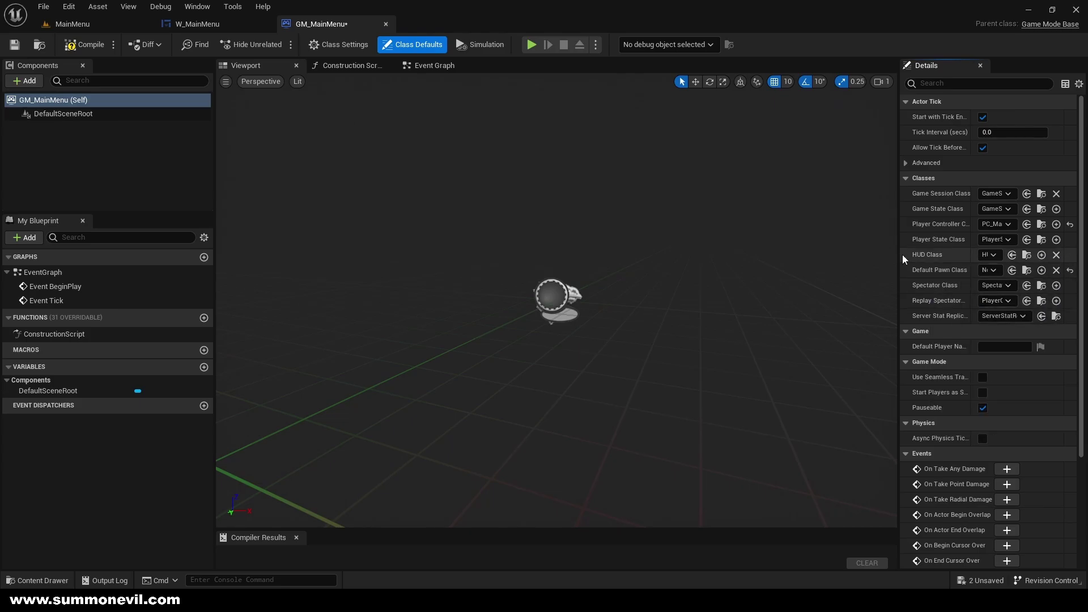
pyautogui.moveTo(900, 256); pyautogui.dragTo(834, 284)
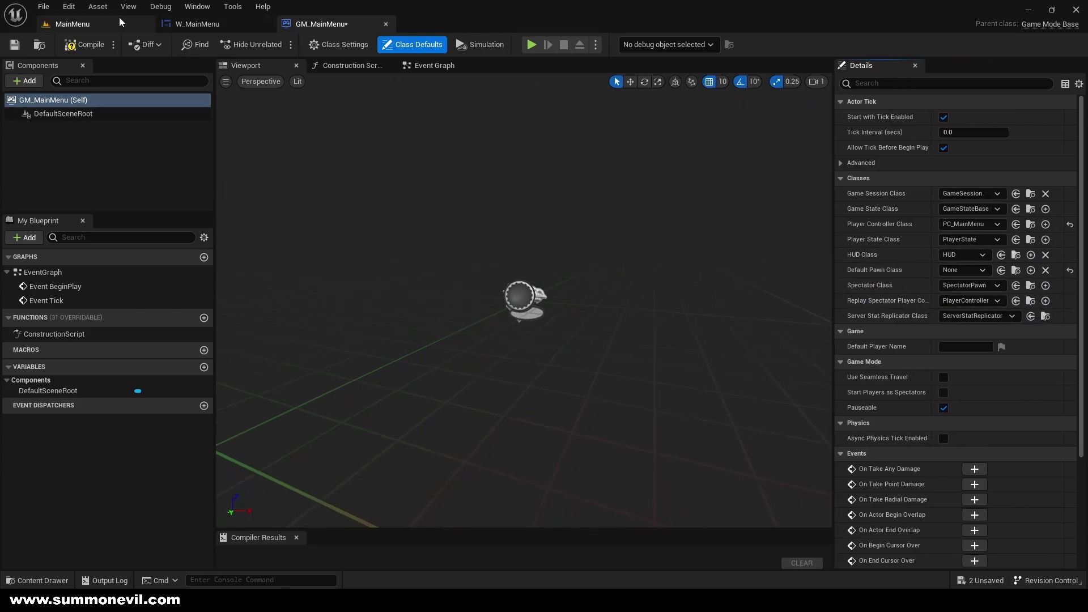
# Step: Compile and save the GM_MainMenu blueprint and return to the MainMenu level
pyautogui.click(102, 50)
pyautogui.click(16, 47)
pyautogui.click(85, 30)
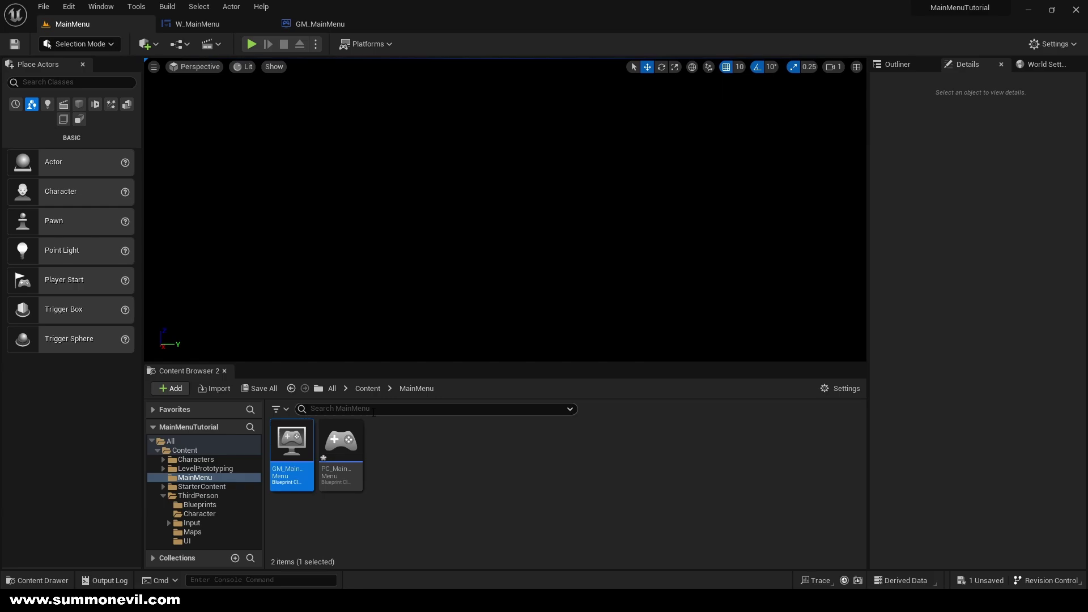
pyautogui.click(341, 450)
pyautogui.click(406, 446)
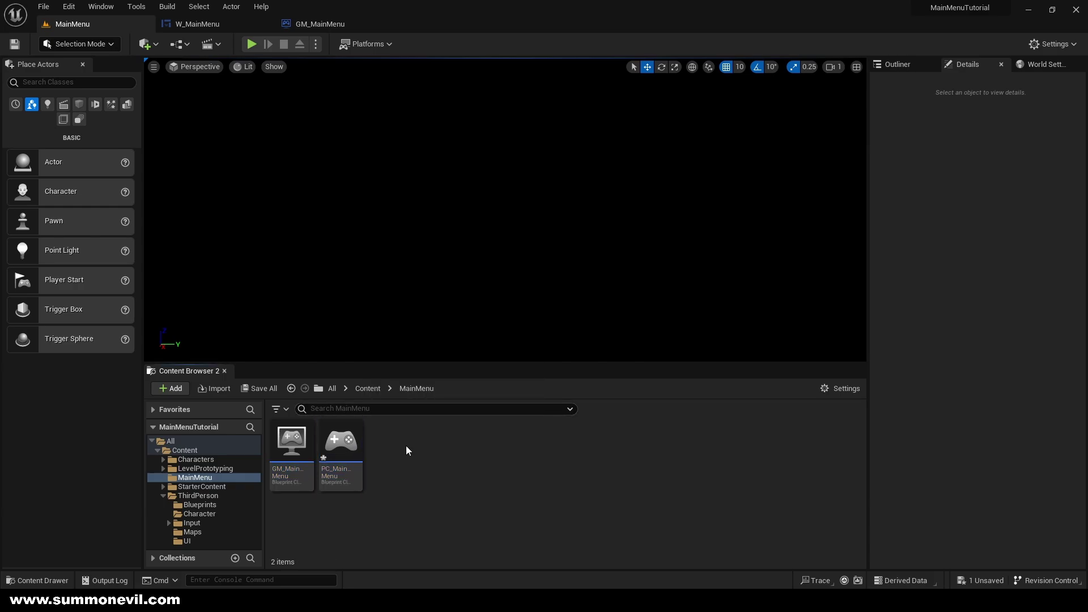
pyautogui.click(212, 26)
pyautogui.click(297, 26)
pyautogui.click(120, 25)
pyautogui.doubleClick(363, 375)
pyautogui.moveTo(401, 14); pyautogui.dragTo(422, 1)
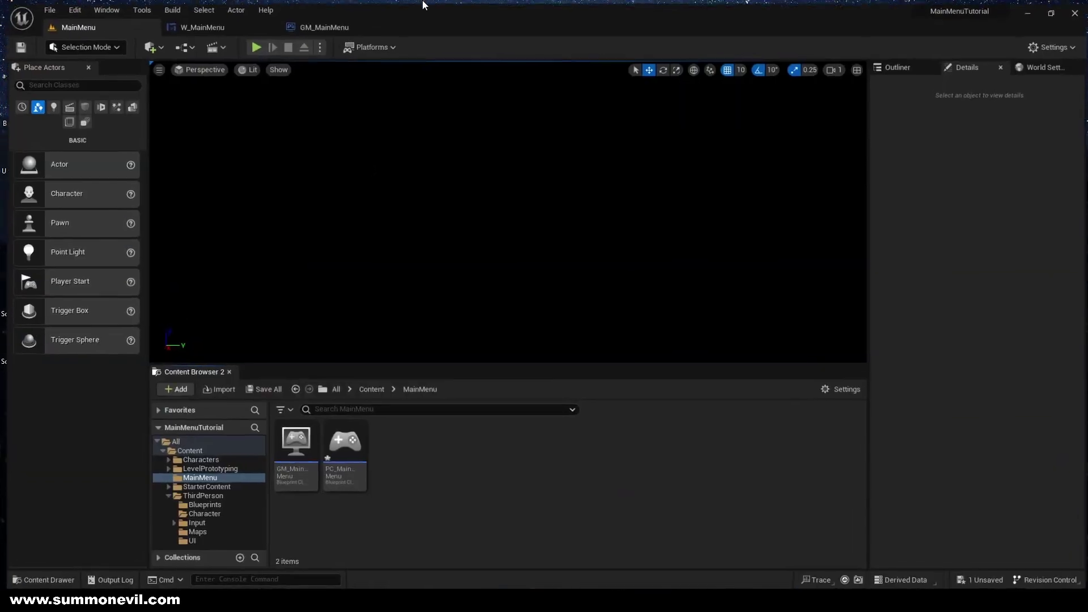
# Step: Open the MainMenu level from the ThirdPerson Maps folder, saving the pending PC_MainMenu changes
pyautogui.click(368, 390)
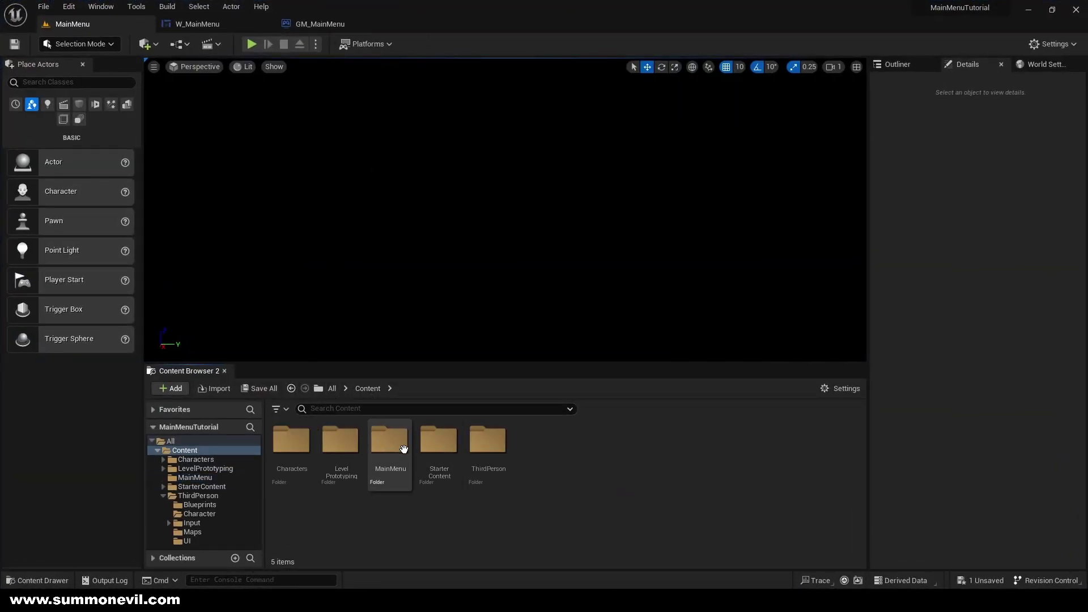
pyautogui.click(488, 444)
pyautogui.doubleClick(488, 443)
pyautogui.doubleClick(438, 444)
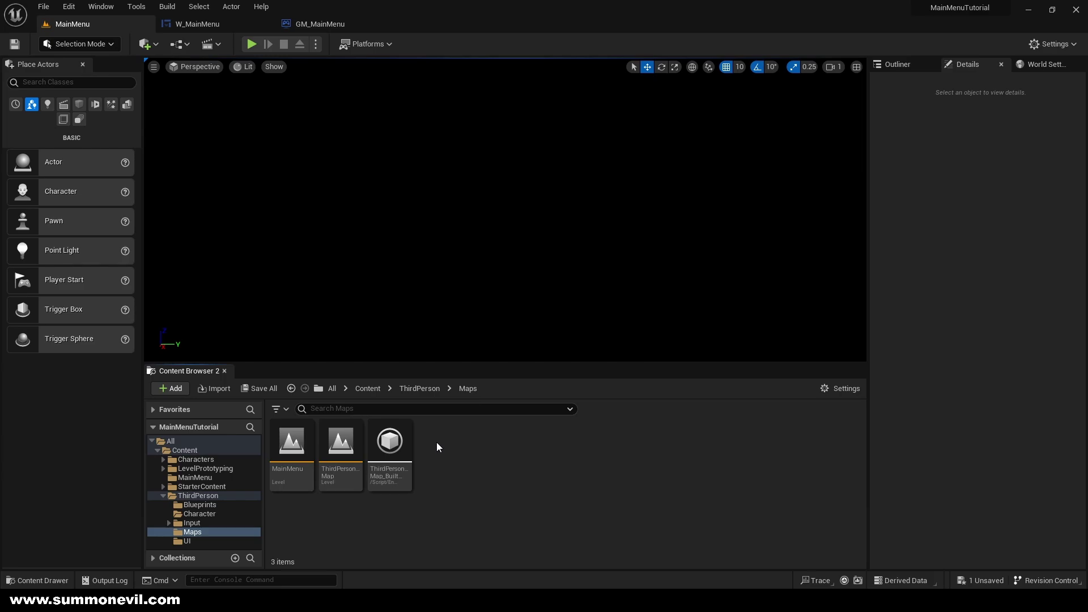
pyautogui.doubleClick(291, 442)
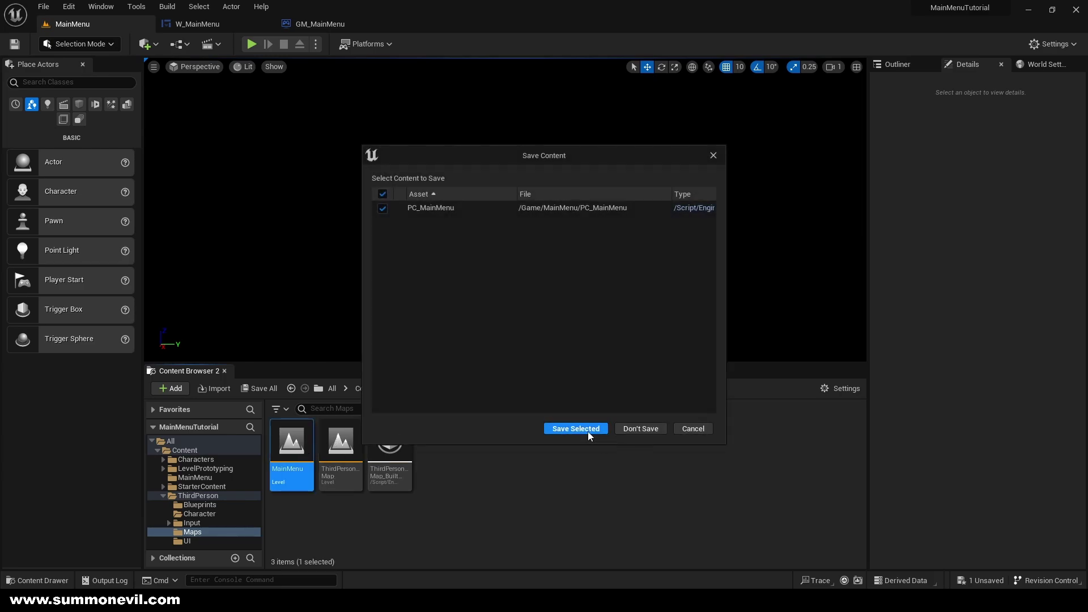
pyautogui.click(587, 429)
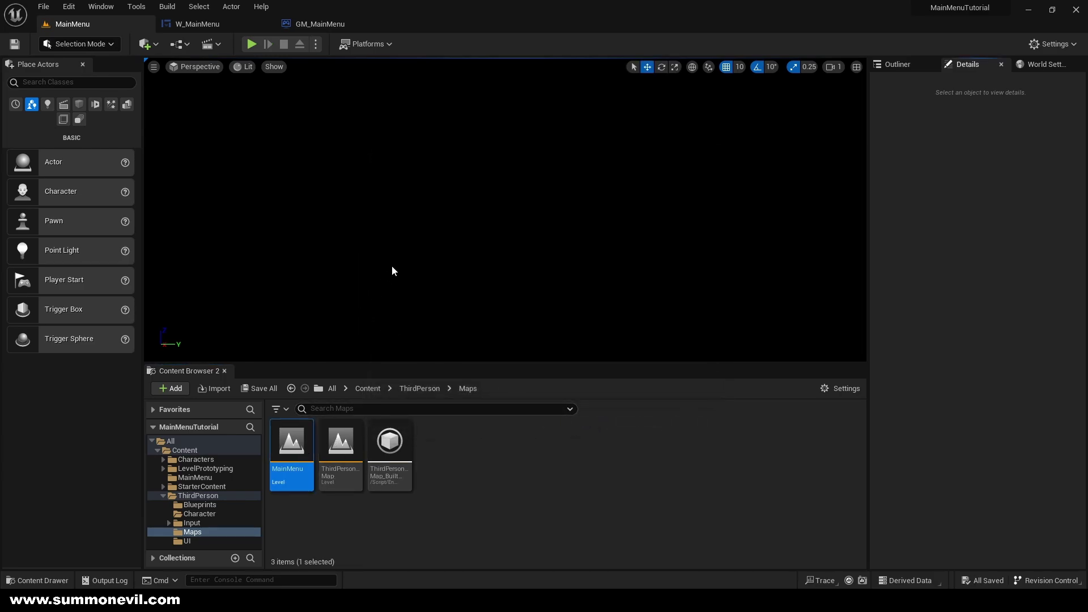
# Step: Set the MainMenu level's GameMode Override to GM_MainMenu in its World Settings
pyautogui.click(902, 66)
pyautogui.click(1039, 65)
pyautogui.click(105, 9)
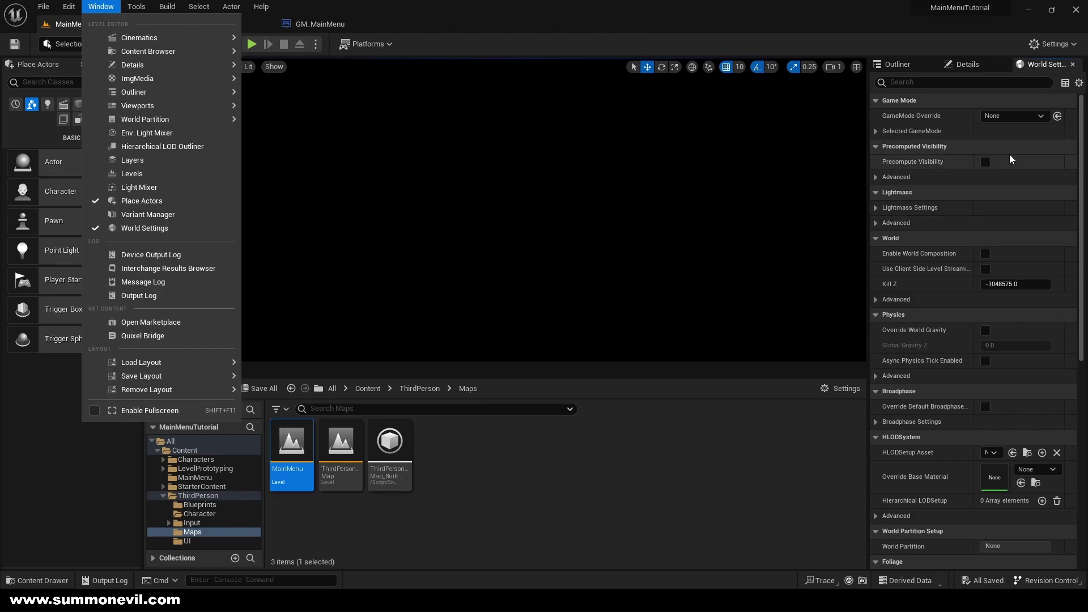
pyautogui.click(1012, 115)
pyautogui.click(1010, 117)
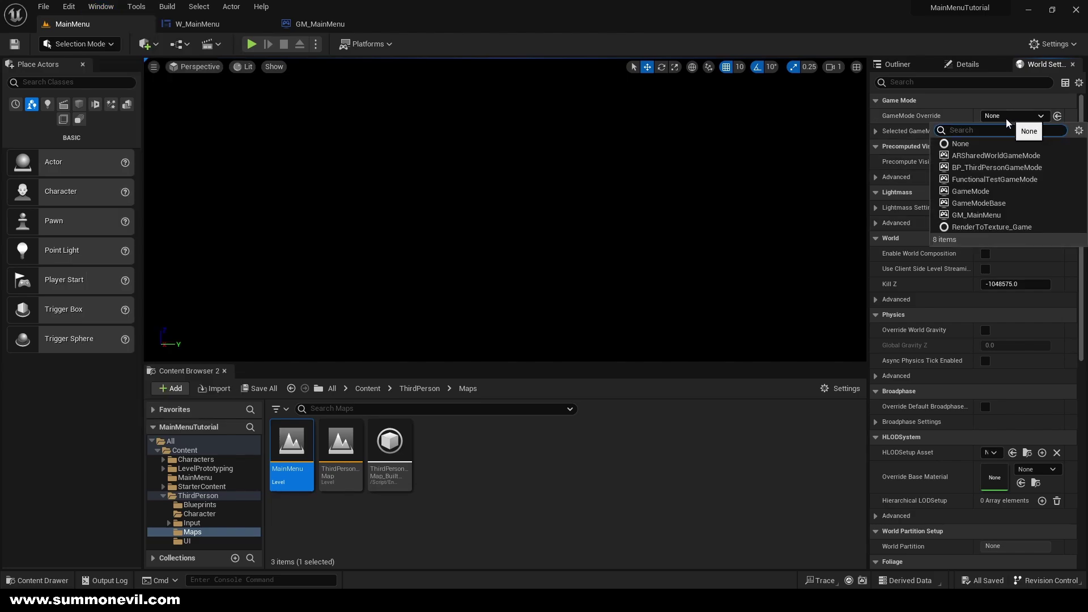
pyautogui.click(995, 215)
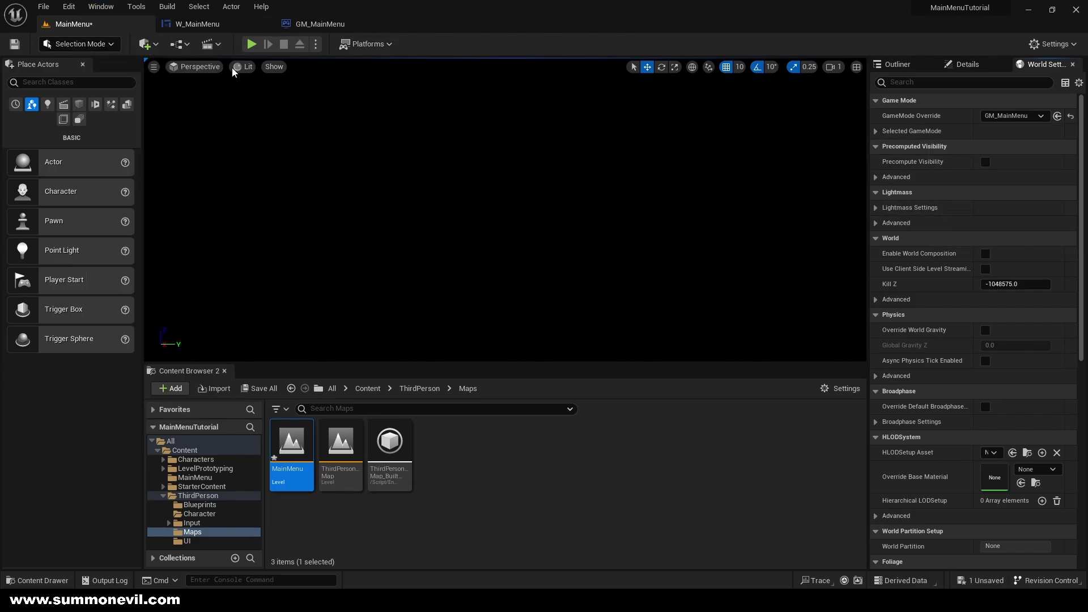
# Step: Open the PC_MainMenu blueprint from the MainMenu content folder and display its Event Graph
pyautogui.click(326, 24)
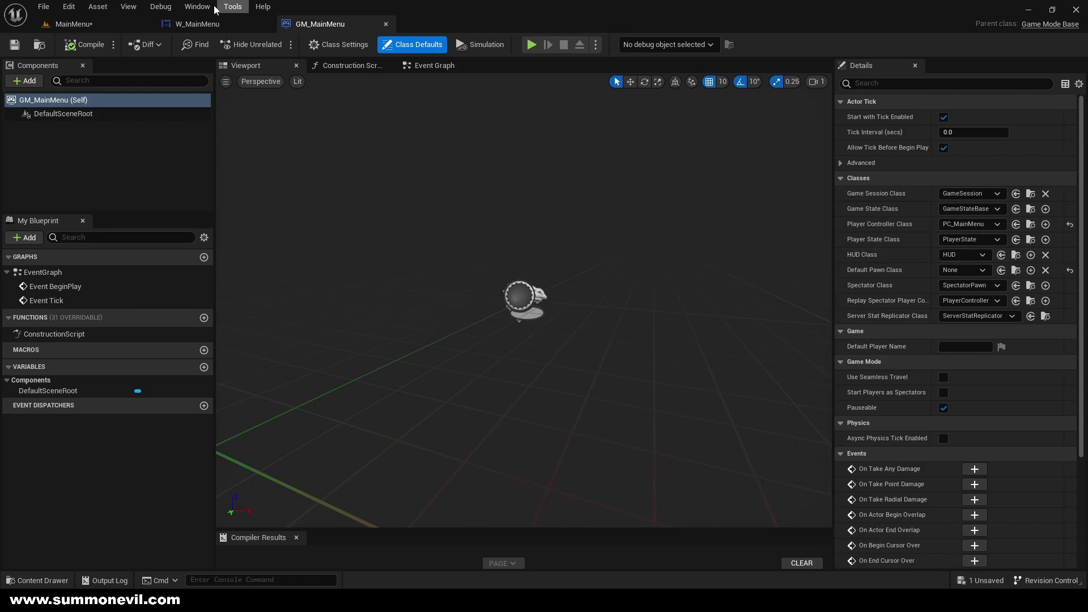
pyautogui.click(193, 24)
pyautogui.click(128, 27)
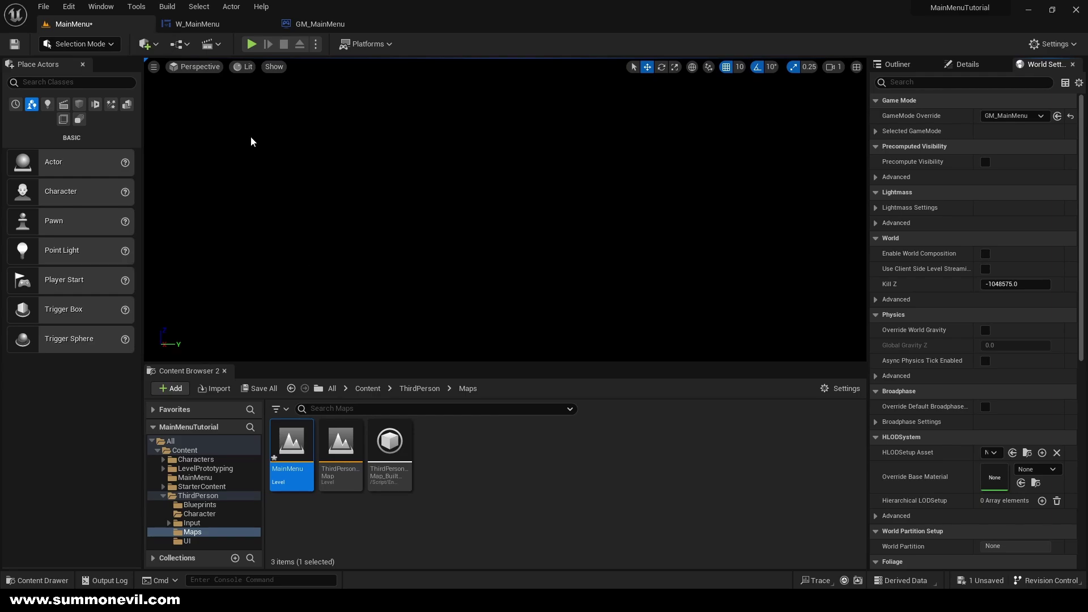
pyautogui.click(410, 391)
pyautogui.click(368, 388)
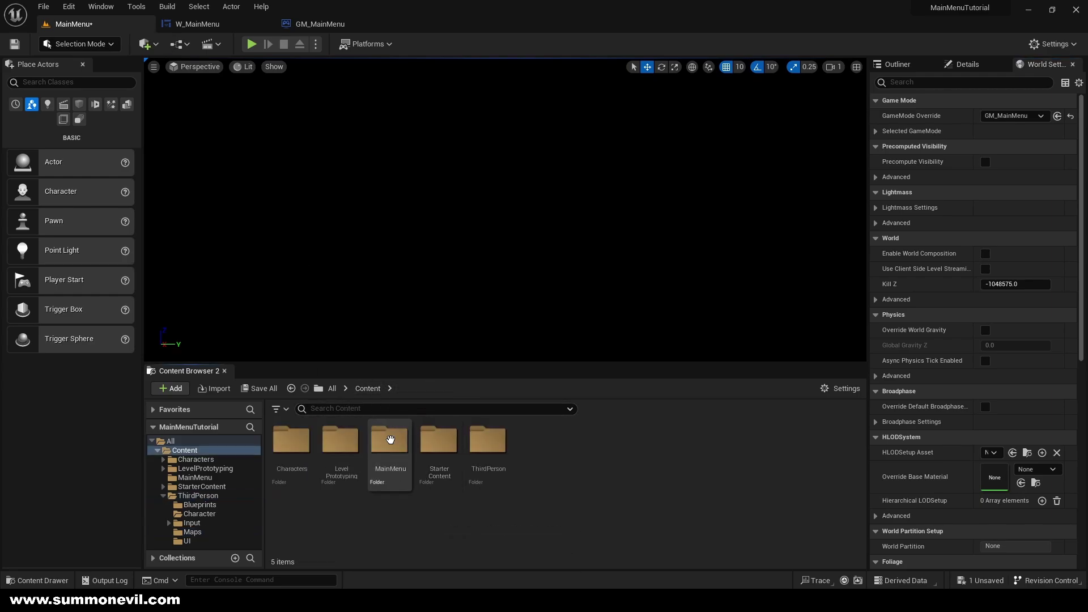
pyautogui.doubleClick(390, 441)
pyautogui.doubleClick(341, 445)
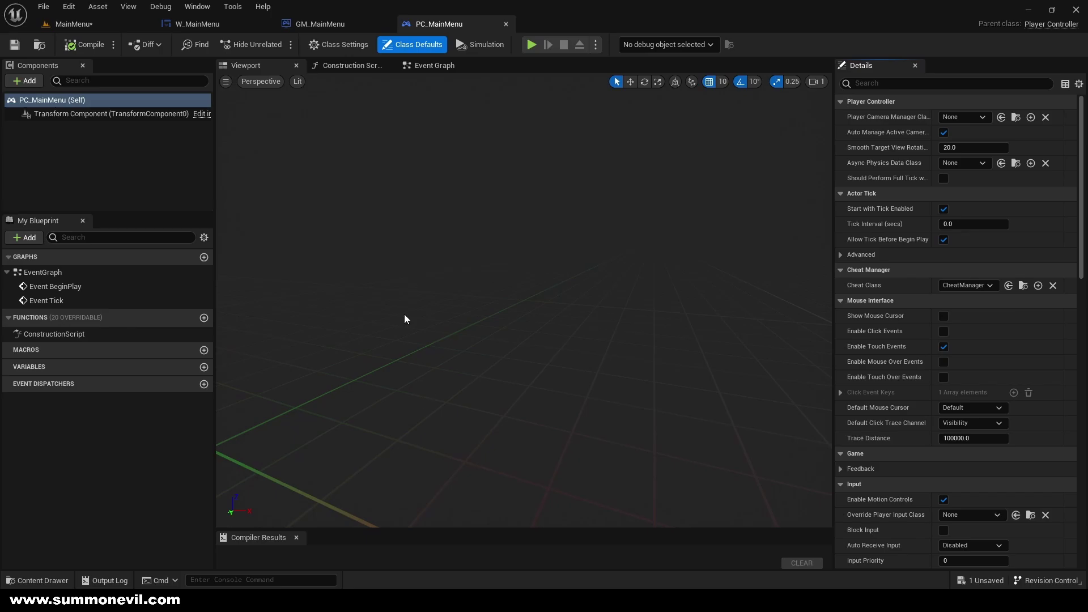
pyautogui.click(422, 65)
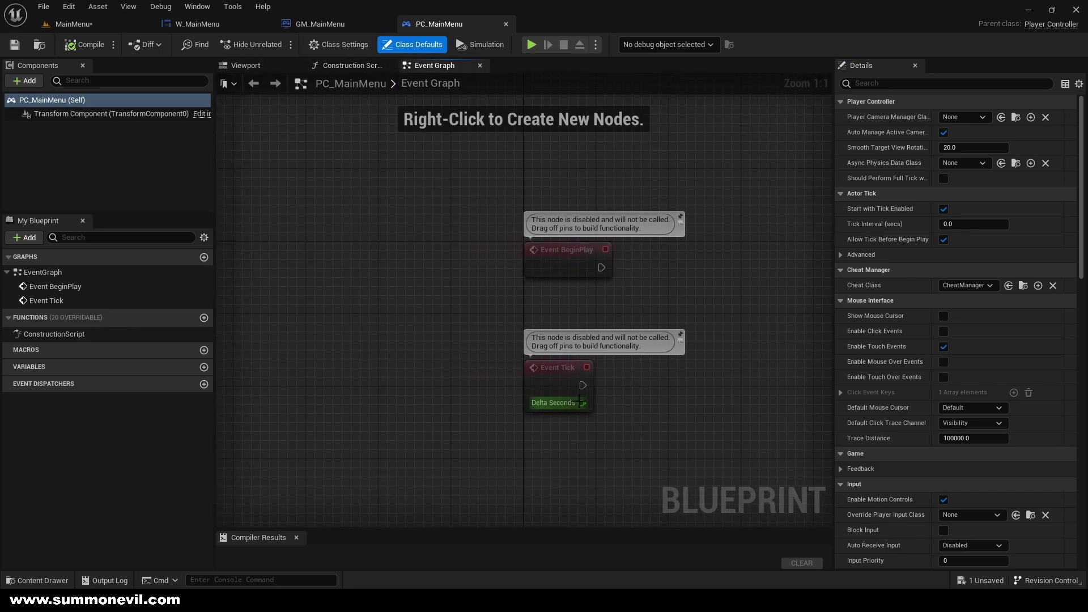
# Step: Find the Show Mouse Cursor property in PC_MainMenu's class defaults, enable it and clear the property filter
pyautogui.click(911, 85)
pyautogui.write('set show mouse')
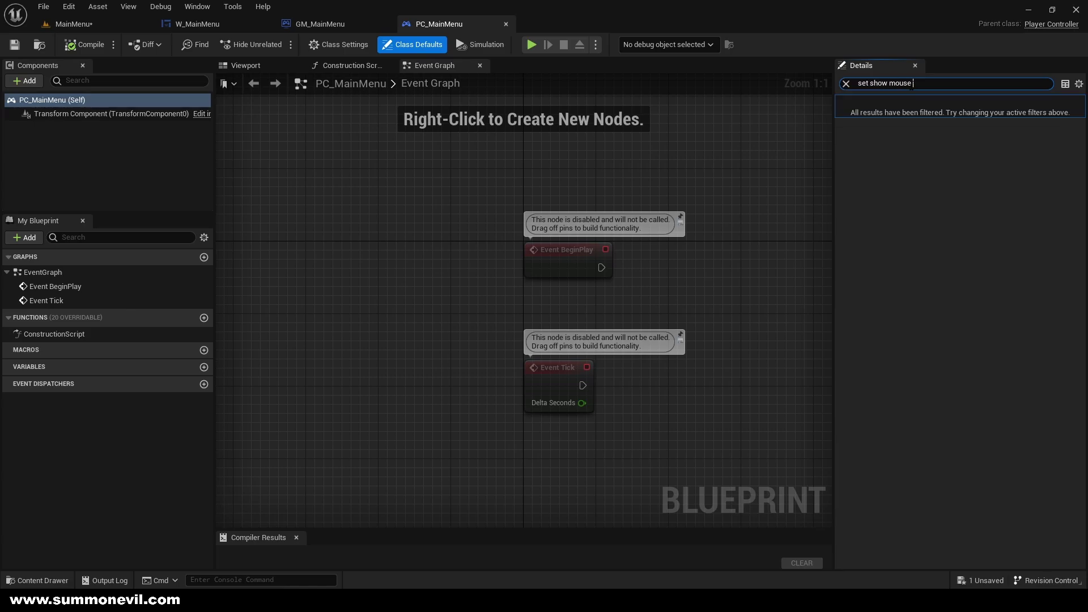
pyautogui.press('BackSpace')
pyautogui.press('BackSpace')
pyautogui.press('BackSpace')
pyautogui.press('BackSpace')
pyautogui.press('BackSpace')
pyautogui.press('BackSpace')
pyautogui.press('BackSpace')
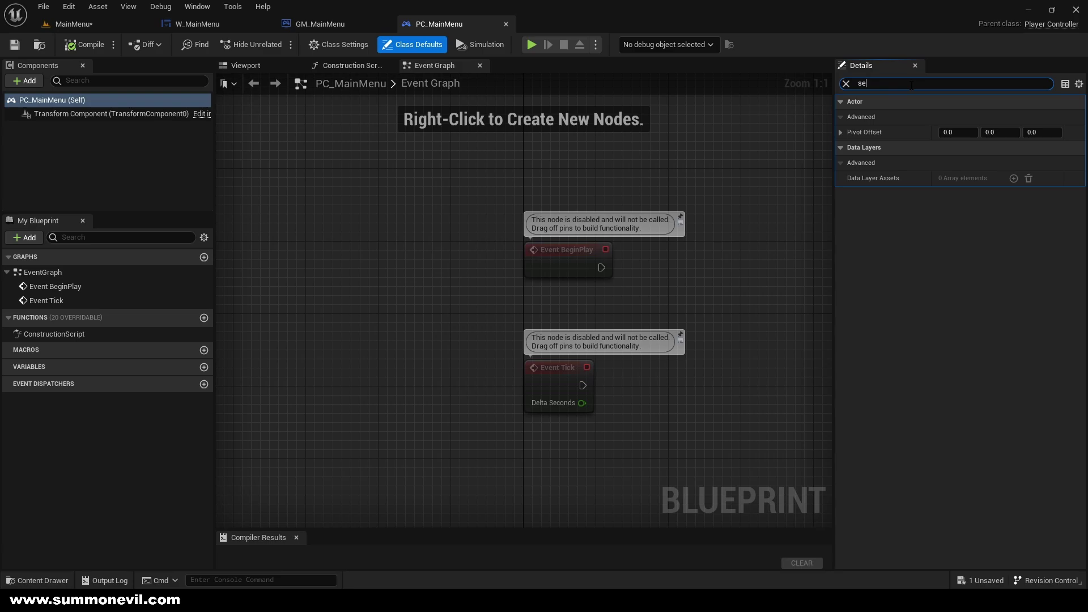
pyautogui.write('how')
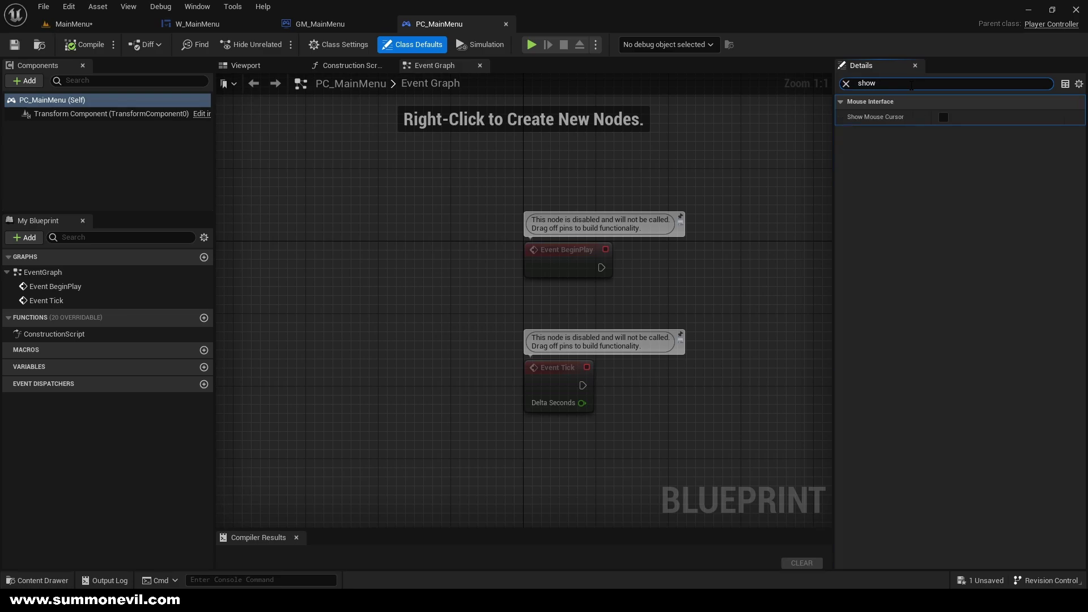
pyautogui.click(945, 119)
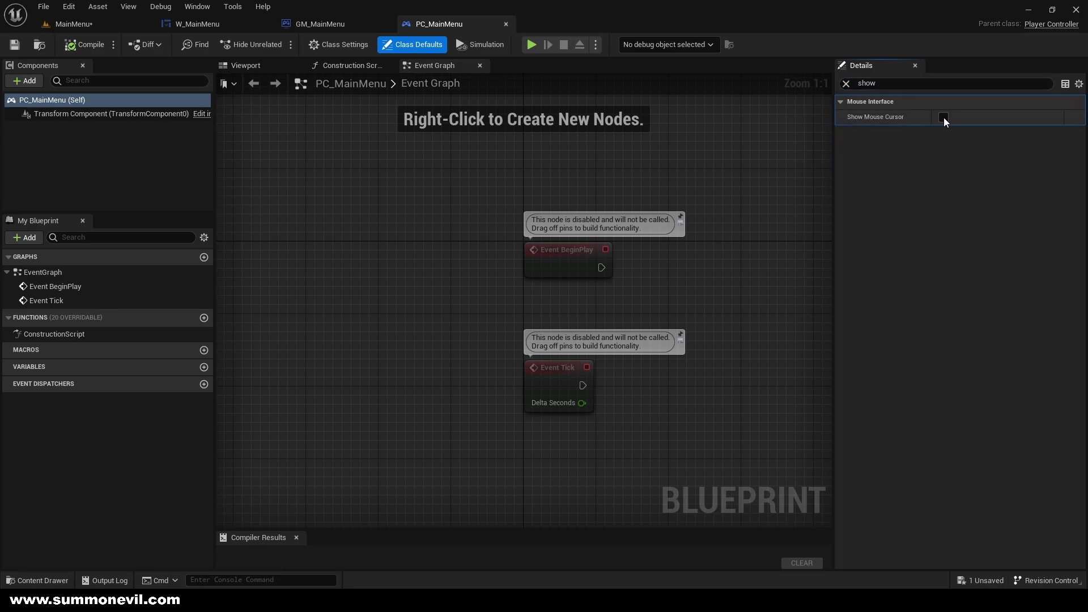
pyautogui.click(846, 84)
# Step: Delete the Event Tick node from the PC_MainMenu event graph
pyautogui.moveTo(747, 198); pyautogui.dragTo(753, 172, button='right')
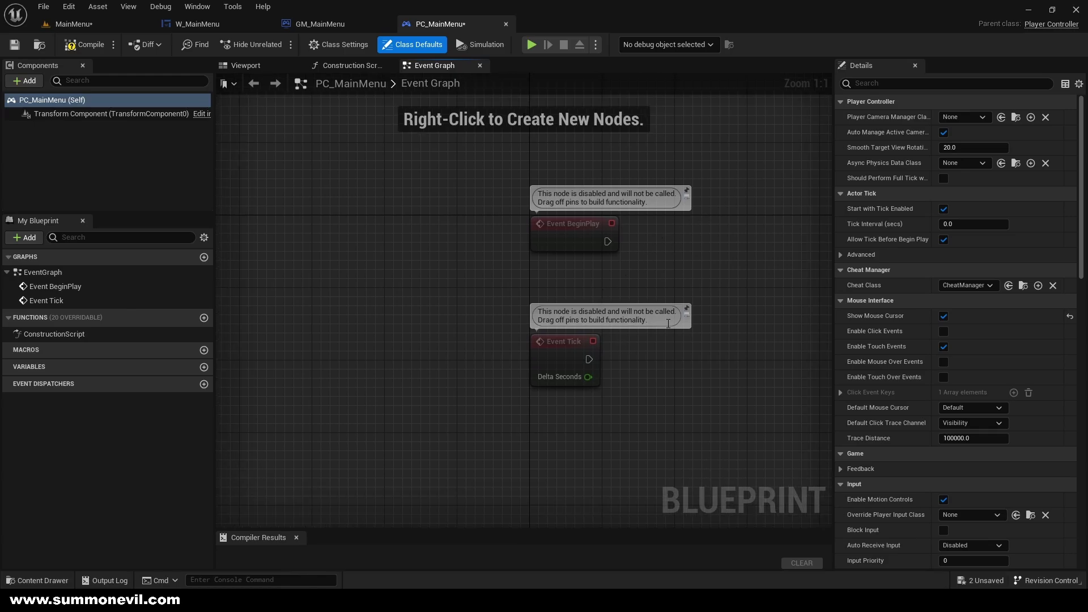
pyautogui.moveTo(667, 323); pyautogui.dragTo(533, 377, button='right')
pyautogui.click(448, 422)
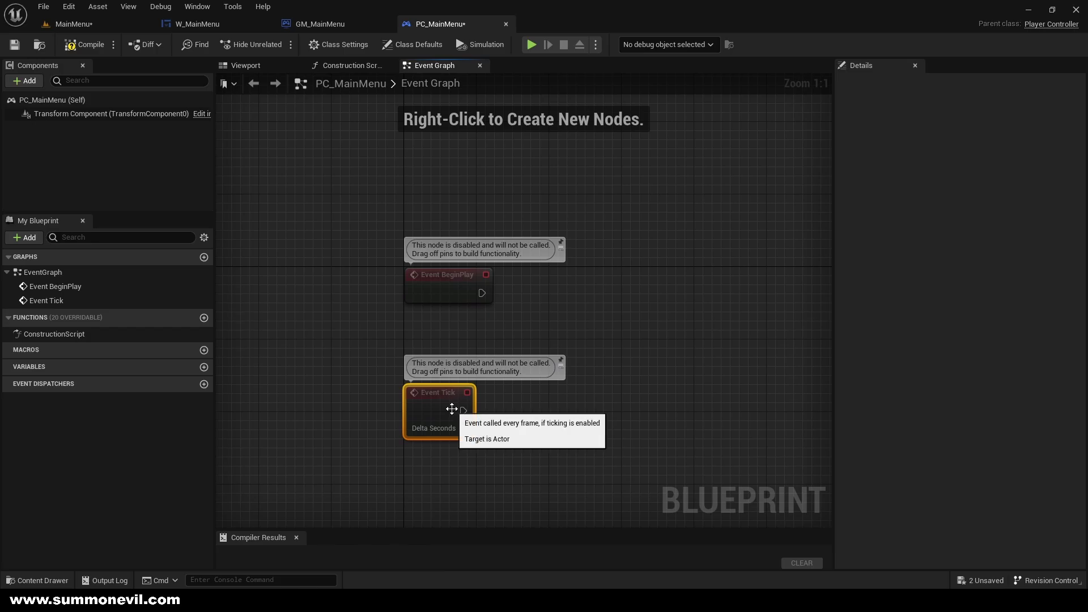
pyautogui.press('Delete')
# Step: Add a Create Widget node driven by Event BeginPlay, align it with the event and set its class to W_MainMenu
pyautogui.moveTo(487, 294); pyautogui.dragTo(561, 294)
pyautogui.write('d')
pyautogui.press('BackSpace')
pyautogui.write('create wdi')
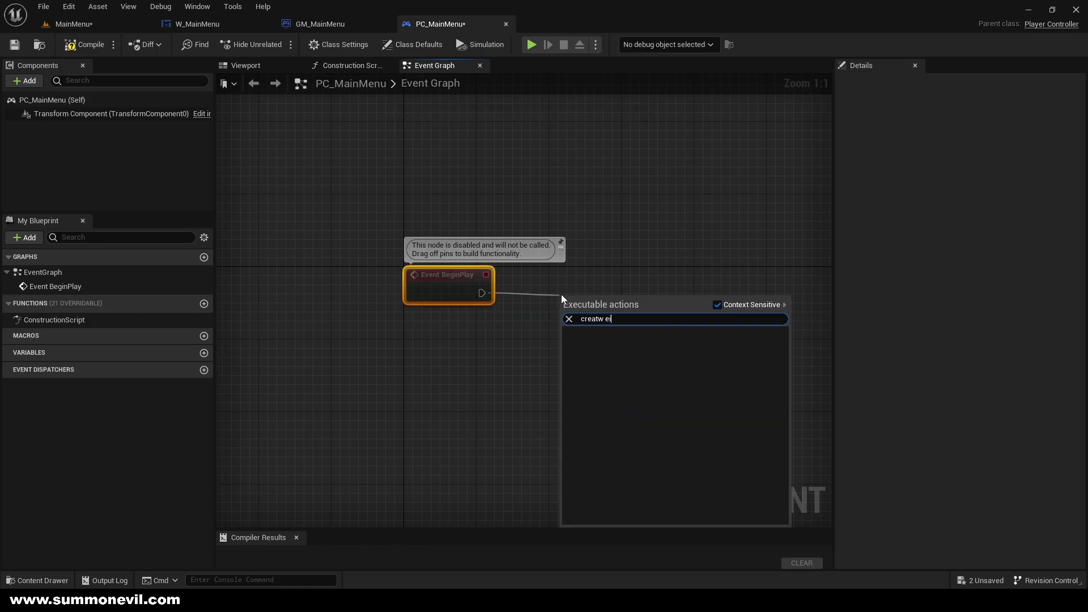
pyautogui.press('BackSpace')
pyautogui.press('BackSpace')
pyautogui.write('idg')
pyautogui.press('Return')
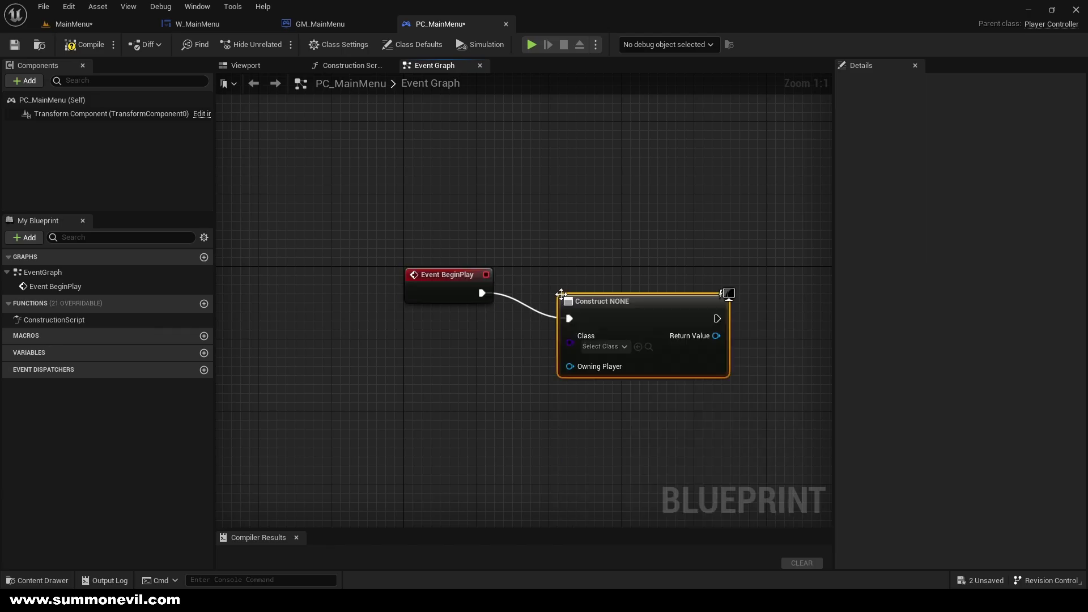
pyautogui.moveTo(590, 314); pyautogui.dragTo(590, 288)
pyautogui.click(603, 320)
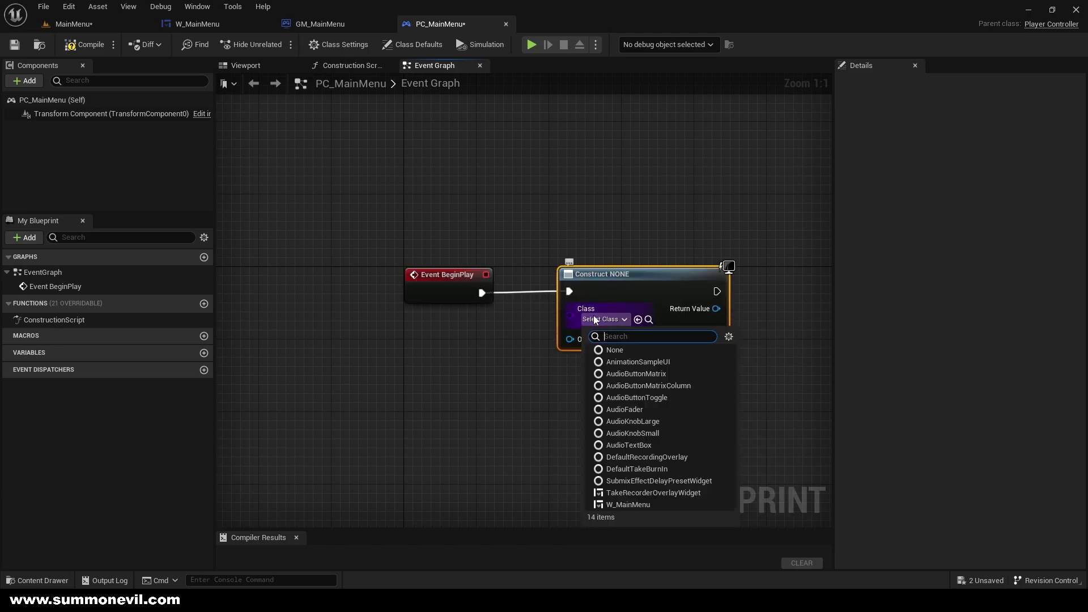
pyautogui.click(628, 505)
pyautogui.moveTo(550, 409); pyautogui.dragTo(529, 400, button='right')
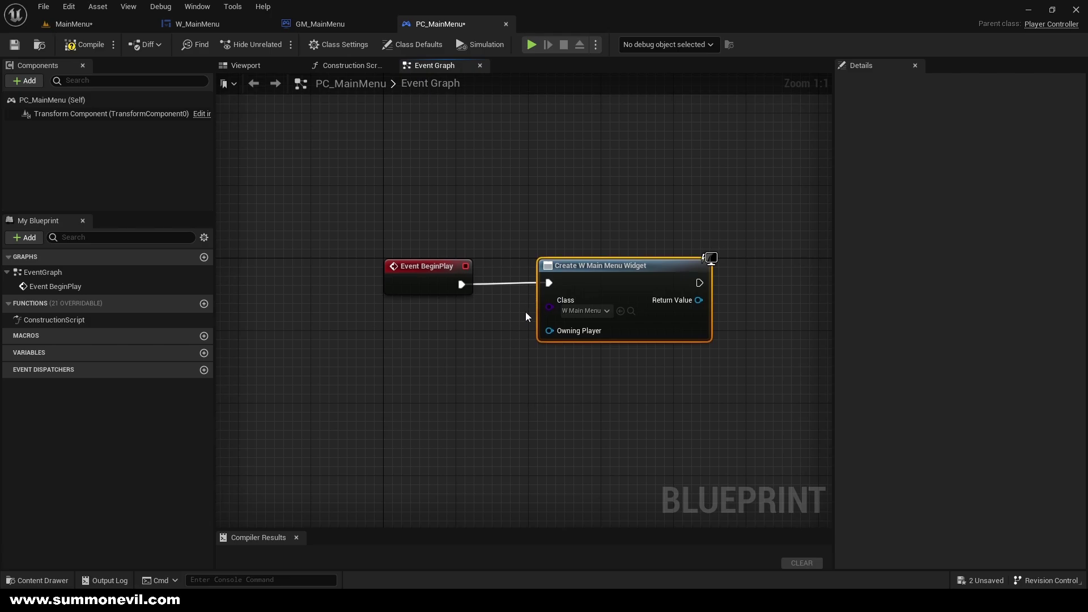
# Step: Add an Add to Viewport node from the Return Value of the Create W Main Menu Widget node
pyautogui.moveTo(703, 305); pyautogui.dragTo(753, 296)
pyautogui.write('add to view')
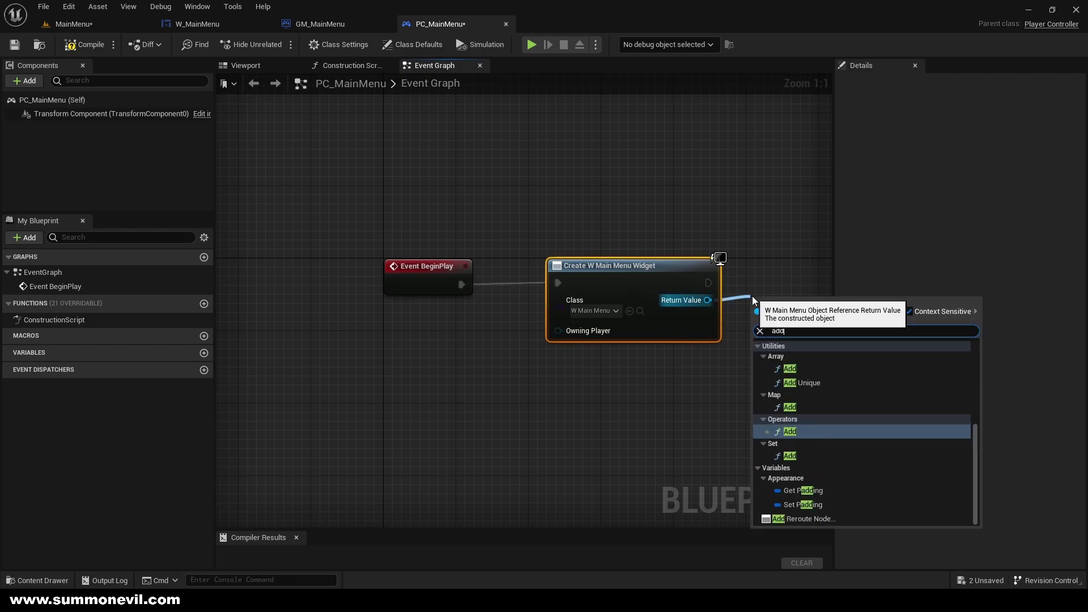
pyautogui.press('Return')
pyautogui.moveTo(783, 290); pyautogui.dragTo(638, 315, button='right')
# Step: Add a Set Input Mode UI Only node after Add to Viewport and line it up with the chain
pyautogui.moveTo(676, 336); pyautogui.dragTo(748, 298)
pyautogui.write('set input')
pyautogui.write(' mode ui')
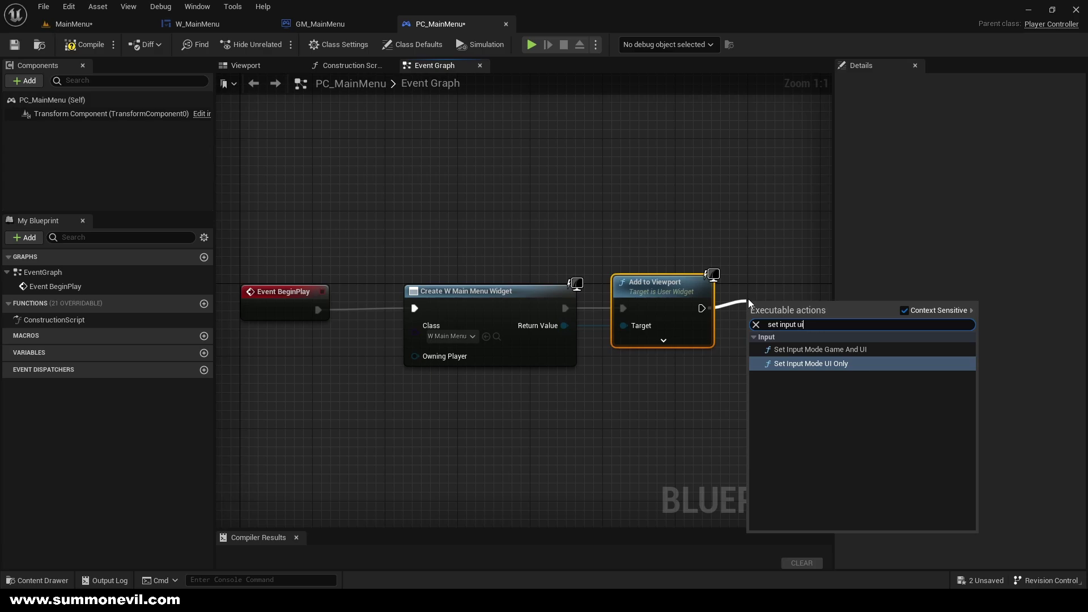
pyautogui.press('Return')
pyautogui.moveTo(741, 242); pyautogui.dragTo(500, 229, button='right')
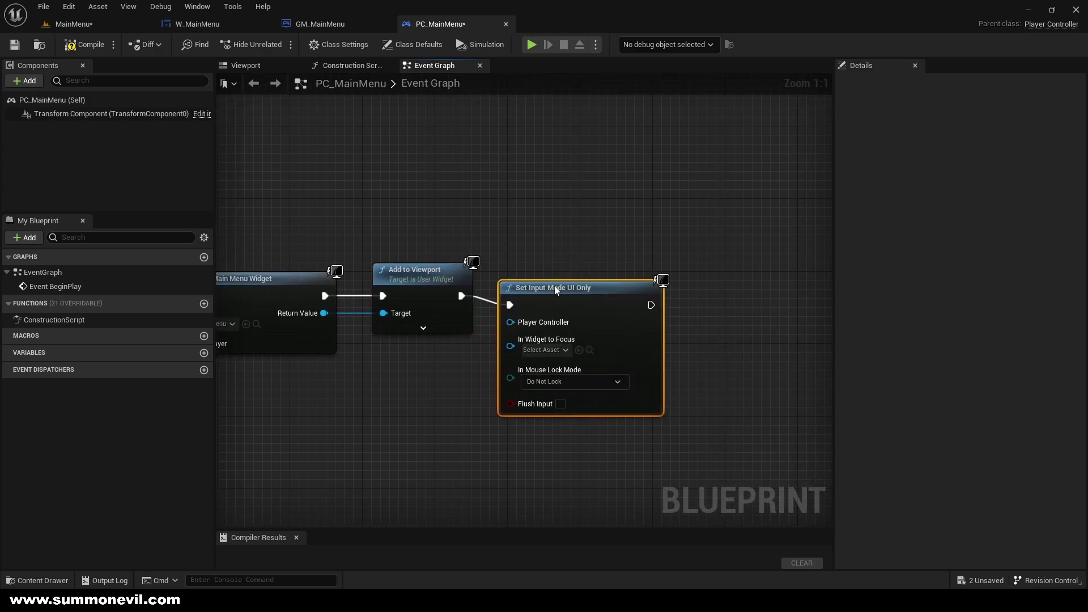
pyautogui.moveTo(555, 290); pyautogui.dragTo(563, 272)
pyautogui.click(577, 244)
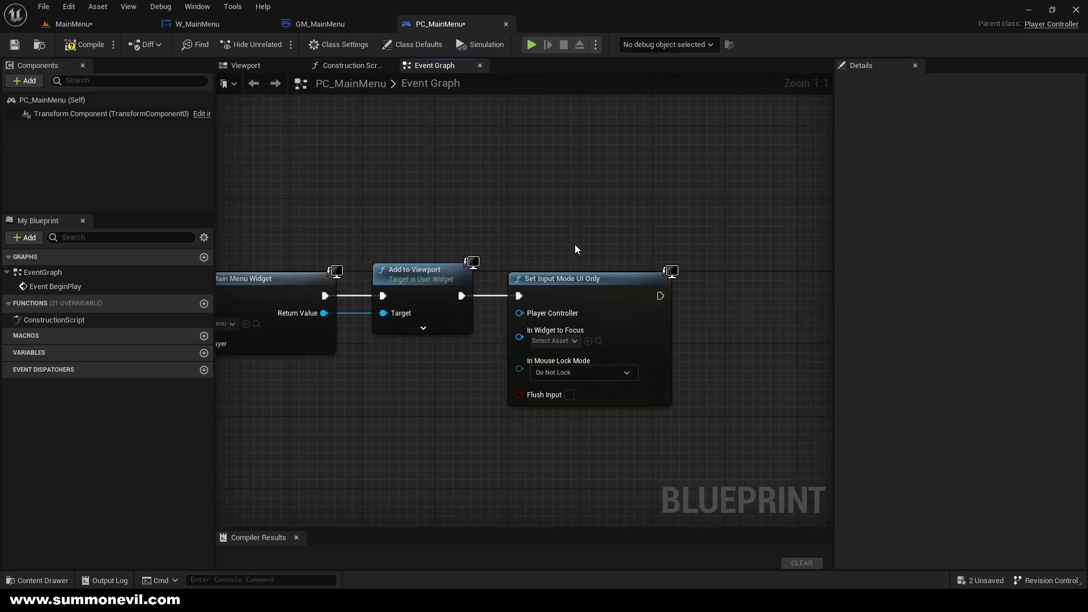
# Step: Connect the created widget's Return Value to In Widget to Focus and a Self reference to Player Controller on the Set Input Mode UI Only node
pyautogui.moveTo(551, 322); pyautogui.dragTo(708, 282, button='right')
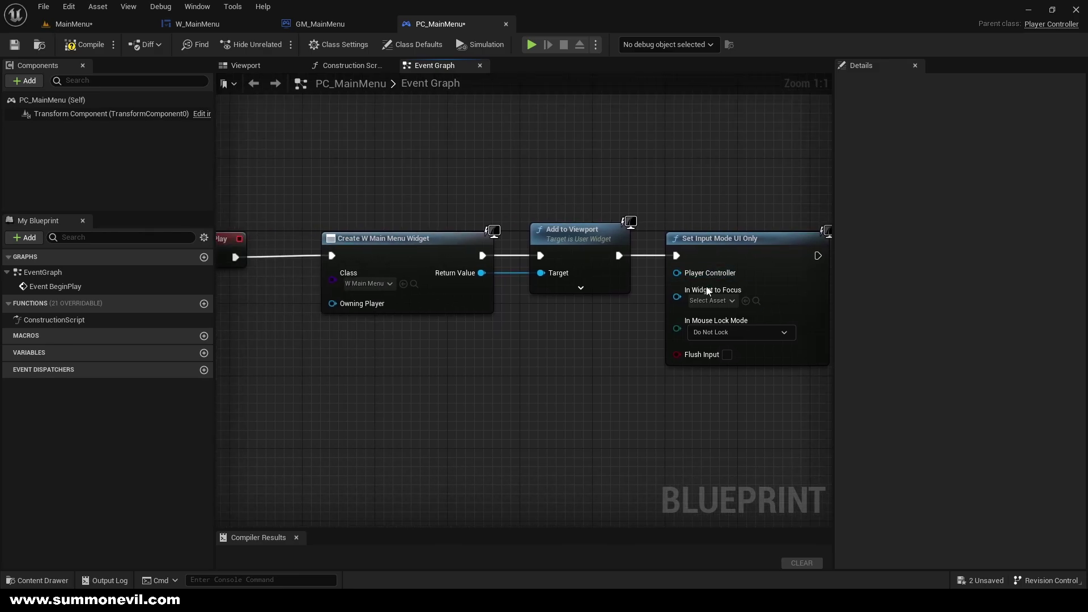
pyautogui.moveTo(481, 272); pyautogui.dragTo(659, 258)
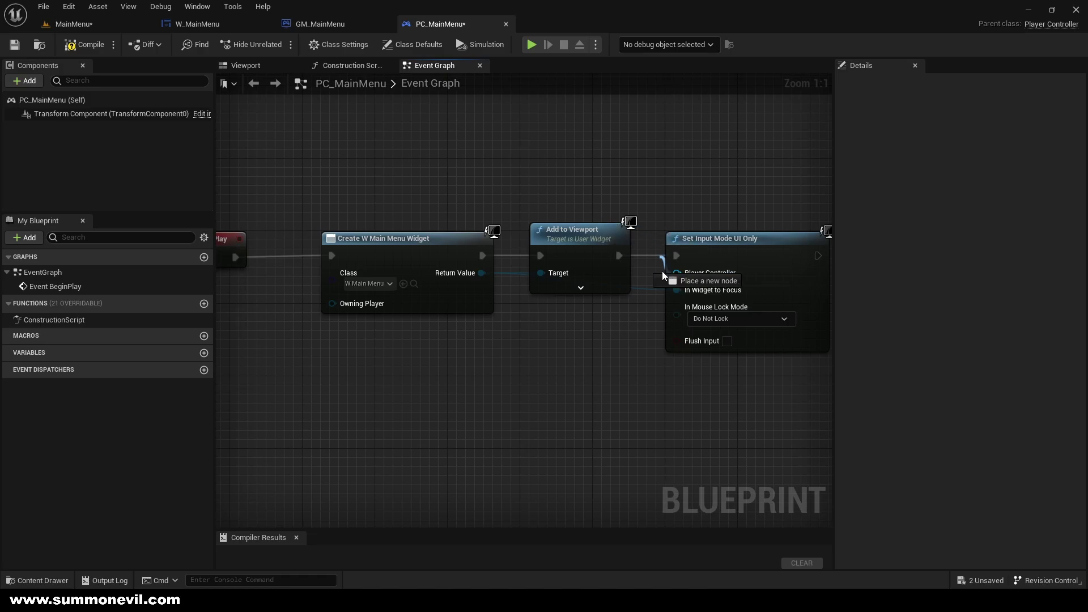
pyautogui.moveTo(587, 205); pyautogui.dragTo(561, 332)
pyautogui.write('self')
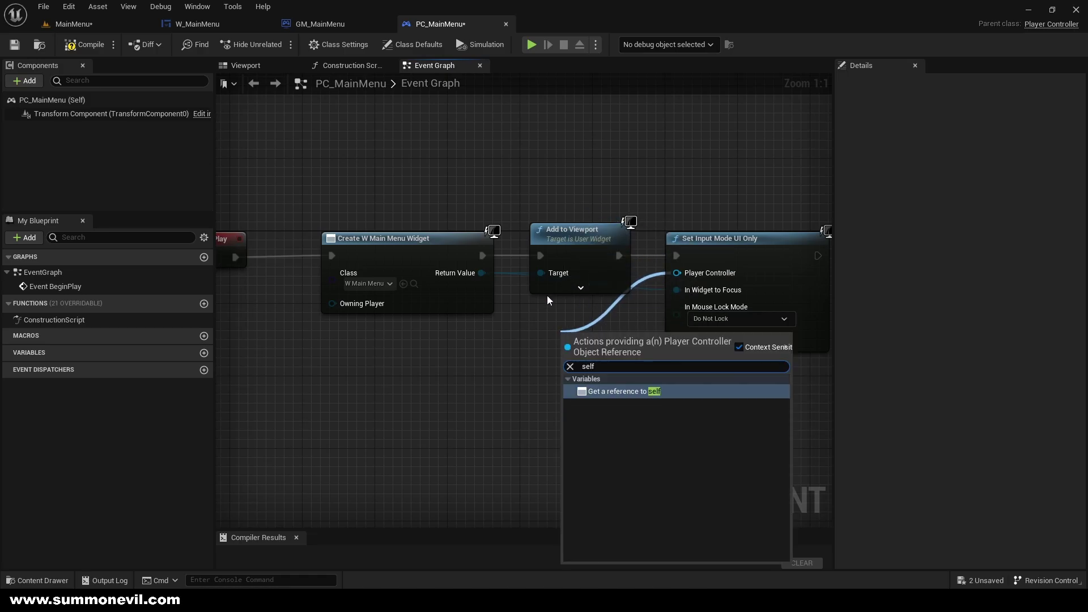
pyautogui.press('Return')
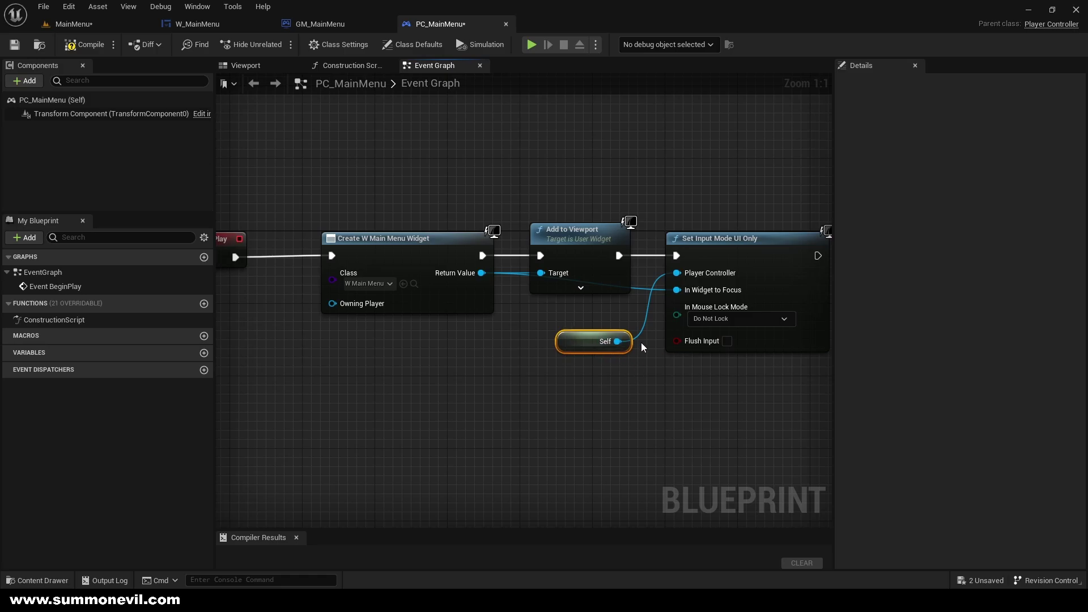
pyautogui.moveTo(570, 341); pyautogui.dragTo(572, 336)
pyautogui.click(535, 321)
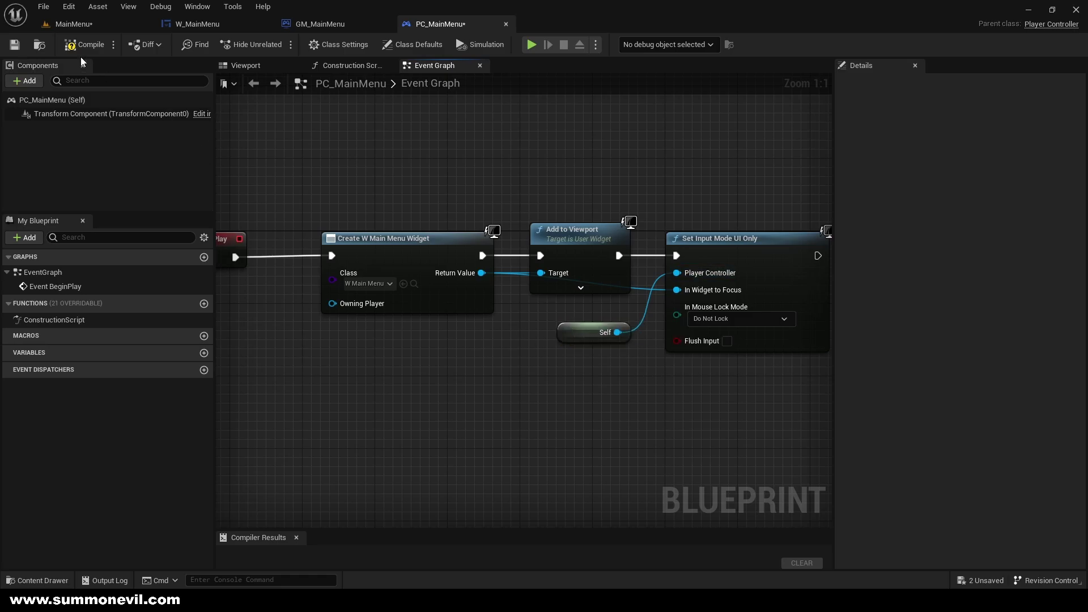
# Step: Play-test the MainMenu level in the viewport, stop the session and return to the PC_MainMenu blueprint
pyautogui.click(59, 24)
pyautogui.click(250, 44)
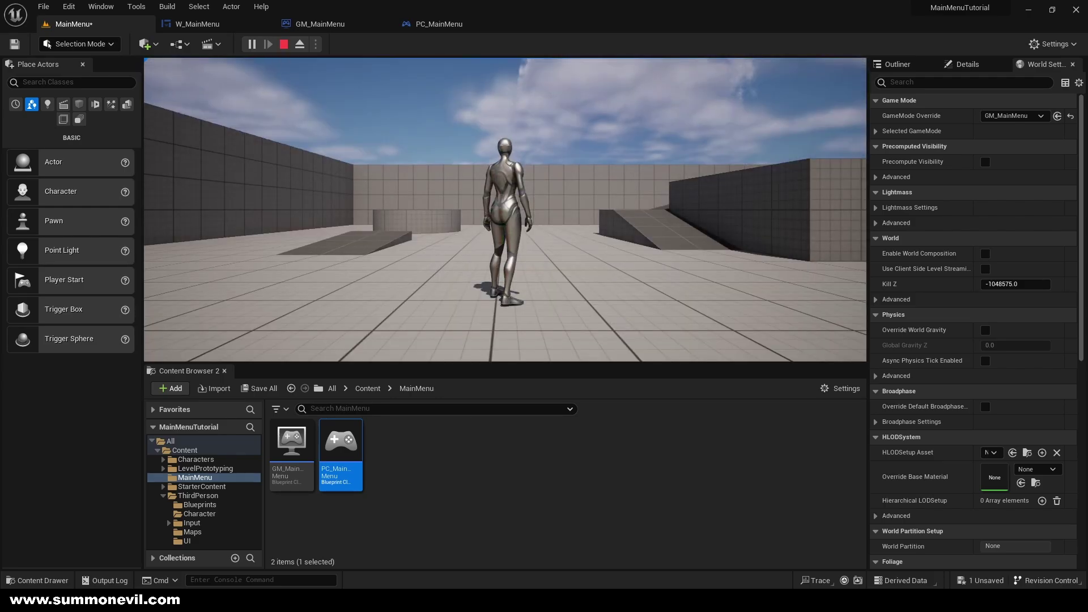
pyautogui.press('Escape')
pyautogui.click(439, 22)
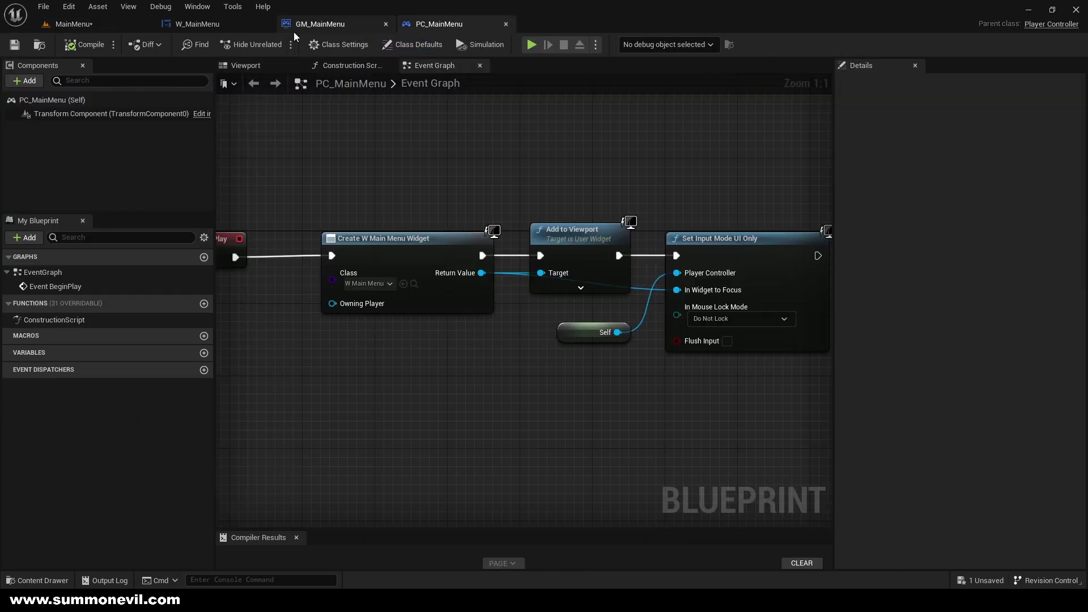
# Step: Return to the MainMenu level from the open blueprints
pyautogui.moveTo(433, 120)
pyautogui.mouseDown(button='right')
pyautogui.moveTo(566, 158)
pyautogui.moveTo(367, 158)
pyautogui.moveTo(597, 188)
pyautogui.moveTo(435, 124)
pyautogui.mouseUp(button='right')
pyautogui.click(320, 25)
pyautogui.click(210, 25)
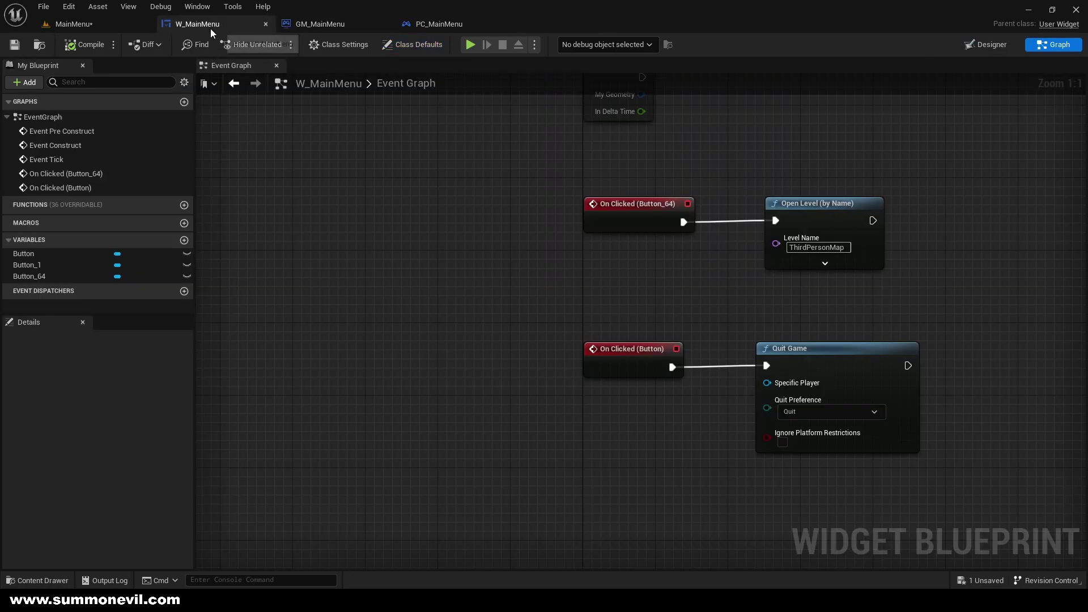
pyautogui.click(73, 23)
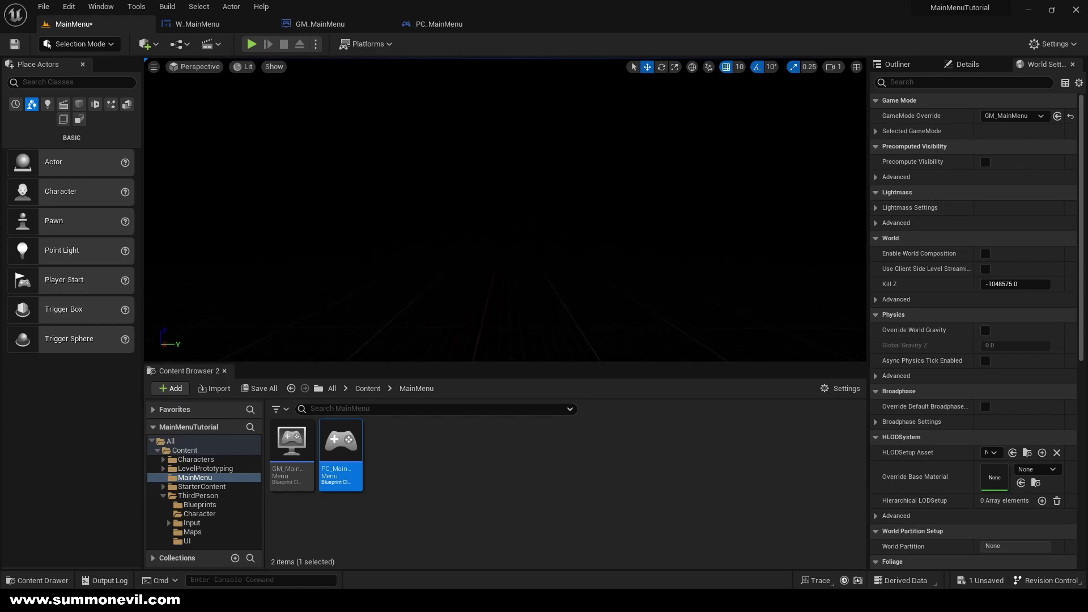
# Step: Switch to Mixamo in the browser and download the Whiteclown N Hallin character as FBX Binary in T-pose
pyautogui.moveTo(1087, 128); pyautogui.dragTo(824, 0)
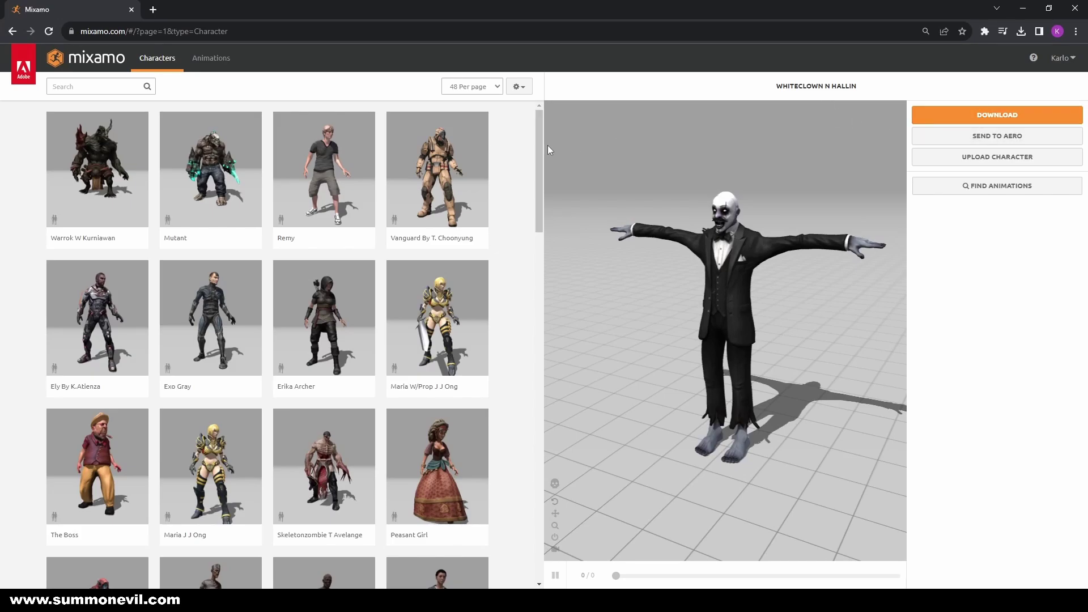
pyautogui.click(997, 115)
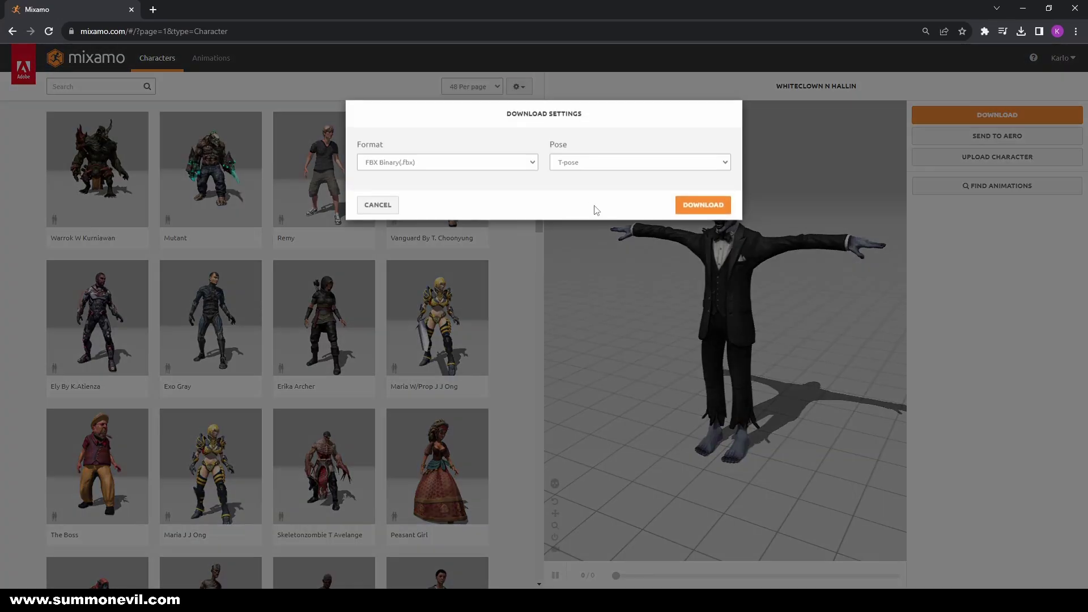
pyautogui.click(719, 208)
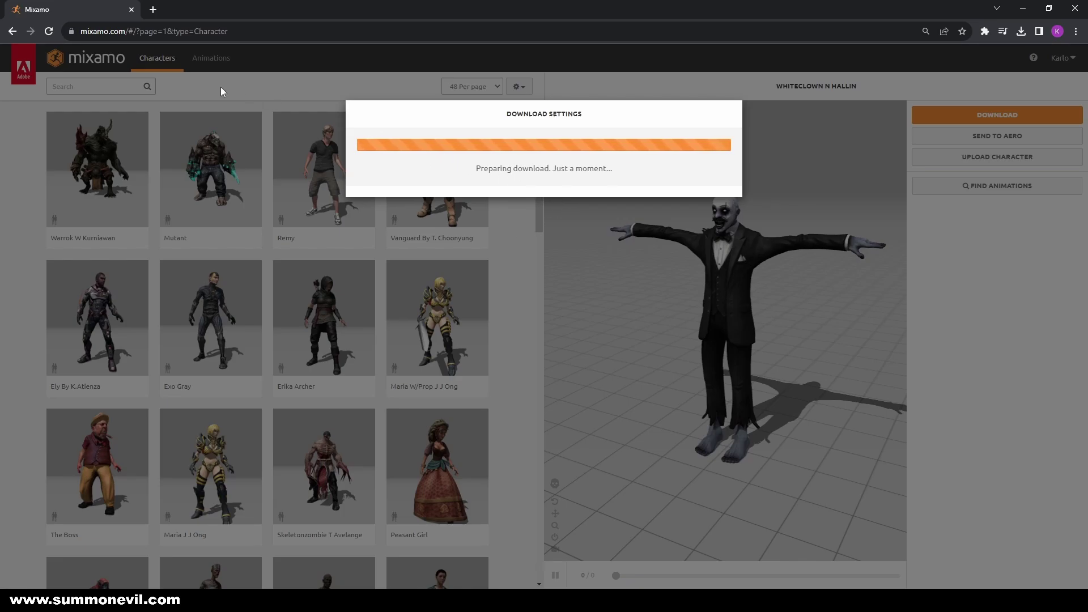
# Step: Search the Mixamo animations for "idle zombie" and apply Thriller Idle to the Whiteclown N Hallin character
pyautogui.click(211, 57)
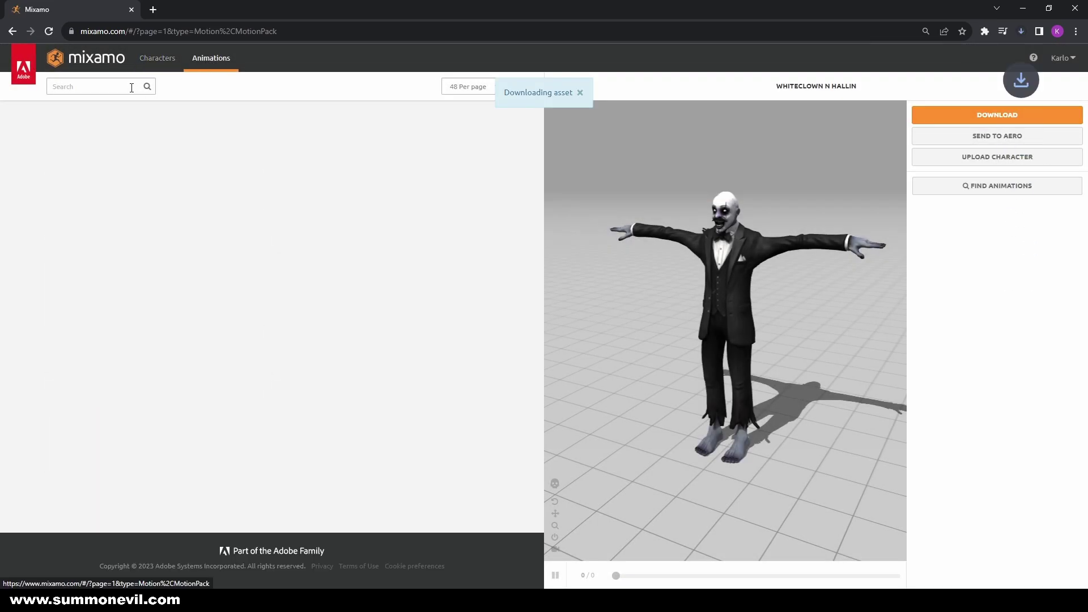
pyautogui.click(131, 86)
pyautogui.write('idle zombie')
pyautogui.scroll(-1, 328, 410)
pyautogui.click(351, 442)
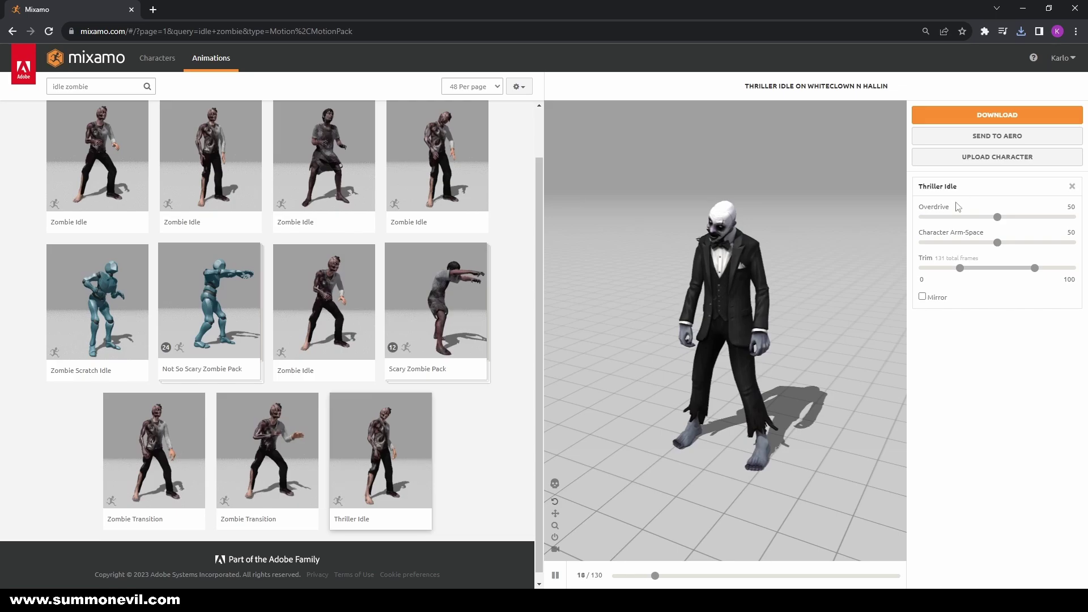
# Step: Download the Thriller Idle animation without skin
pyautogui.click(995, 116)
pyautogui.click(621, 165)
pyautogui.click(579, 183)
pyautogui.click(448, 203)
pyautogui.click(397, 221)
pyautogui.click(703, 245)
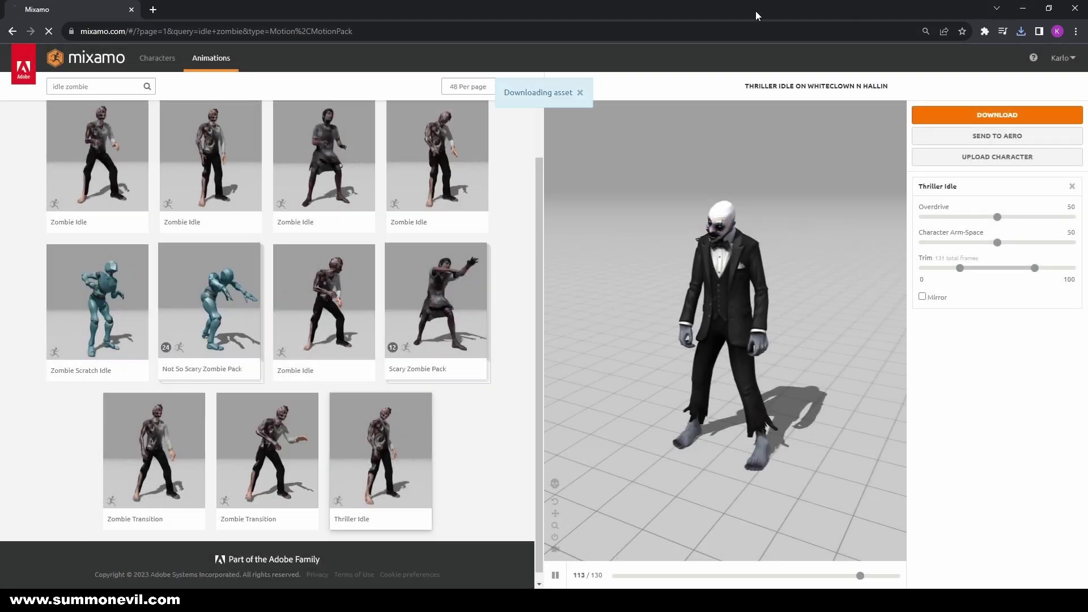
# Step: Switch back to Unreal Engine and create a folder named Zombie inside the MainMenu content folder
pyautogui.moveTo(756, 12); pyautogui.dragTo(778, 39)
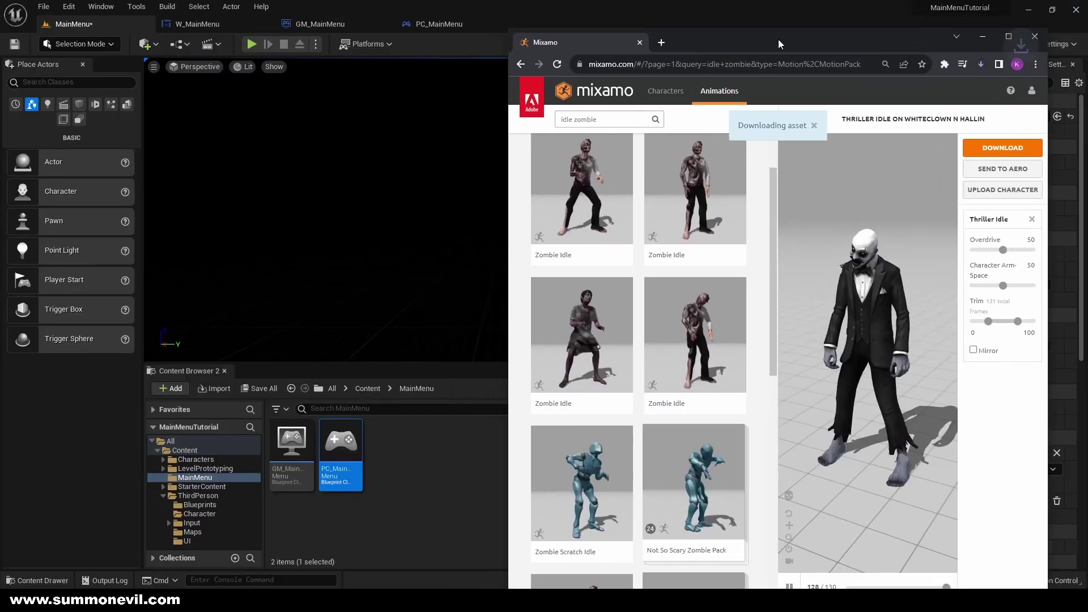
pyautogui.click(458, 213)
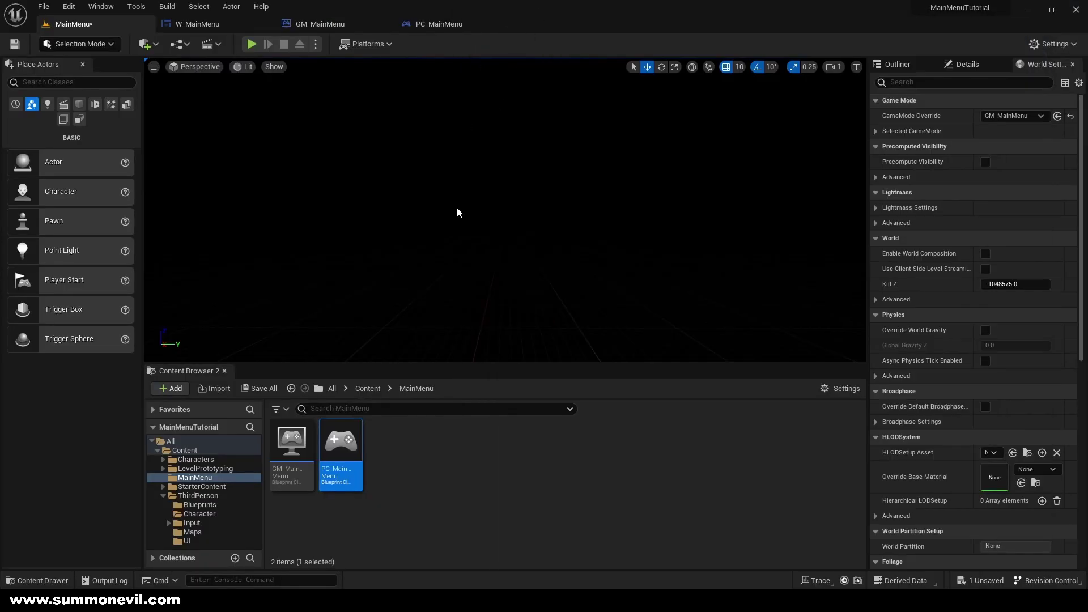
pyautogui.click(374, 388)
pyautogui.doubleClick(390, 445)
pyautogui.rightClick(434, 455)
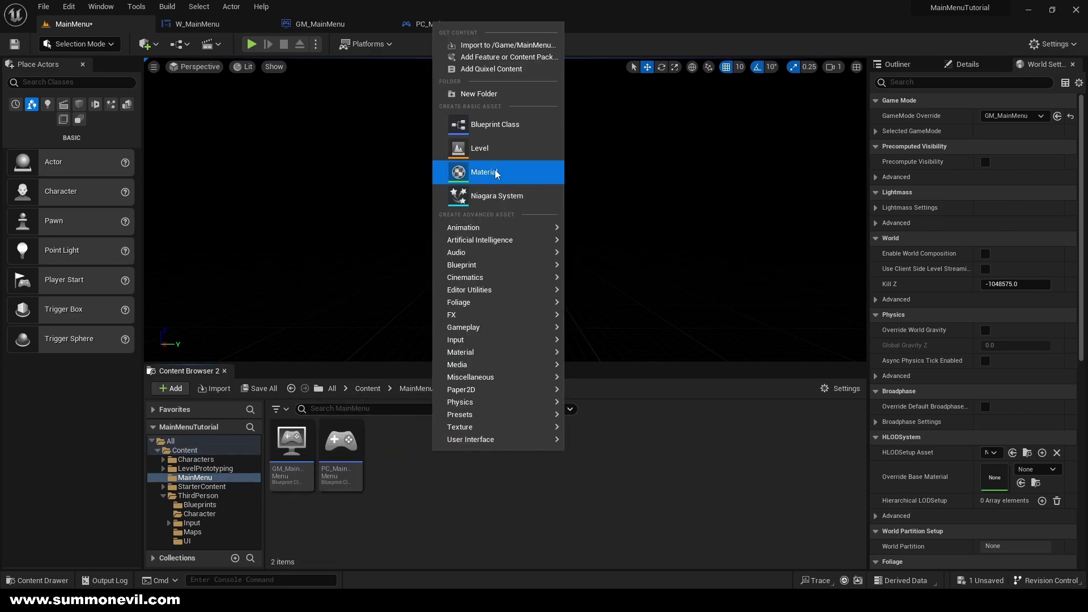
pyautogui.click(497, 94)
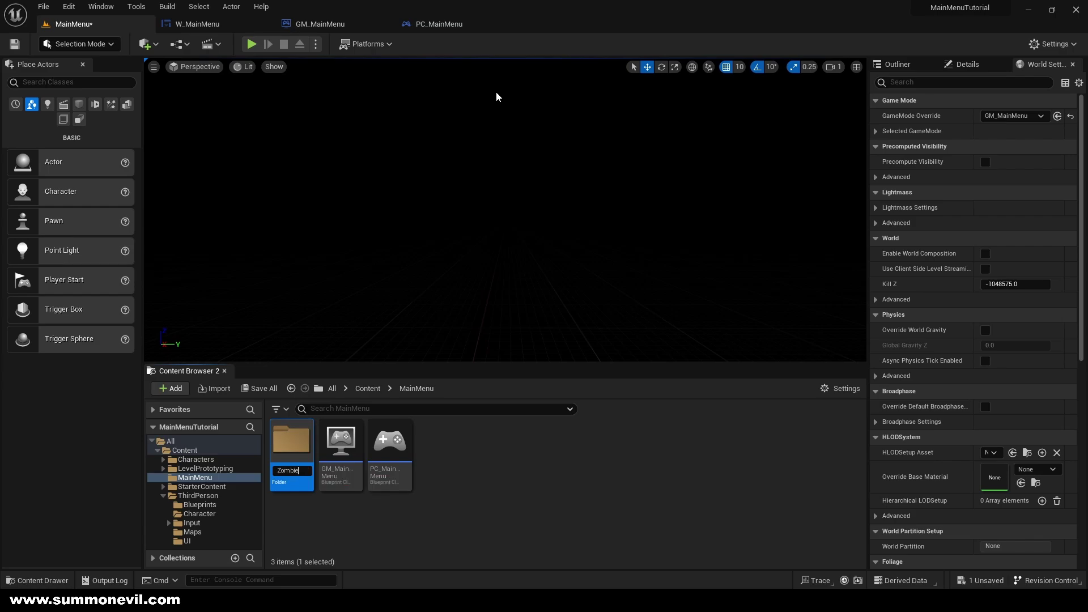
pyautogui.press('Return')
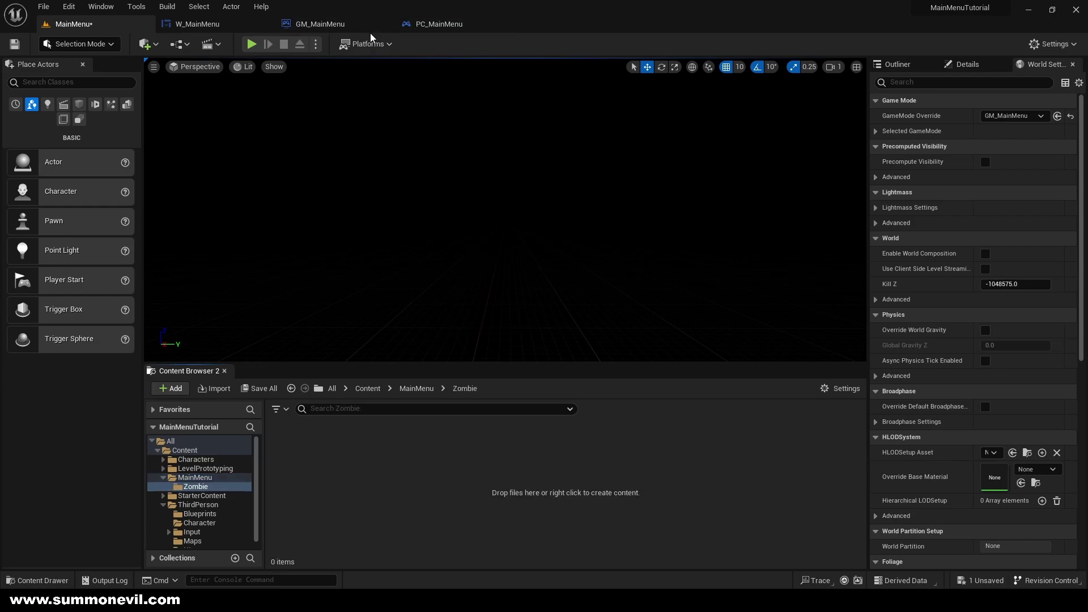
# Step: Import the downloaded Whiteclown_N_Hallin FBX into the Zombie folder with default skeletal mesh options and close the message log
pyautogui.moveTo(99, 601)
pyautogui.click(152, 551)
pyautogui.click(979, 64)
pyautogui.moveTo(879, 146); pyautogui.dragTo(383, 454)
pyautogui.moveTo(716, 45); pyautogui.dragTo(818, 55)
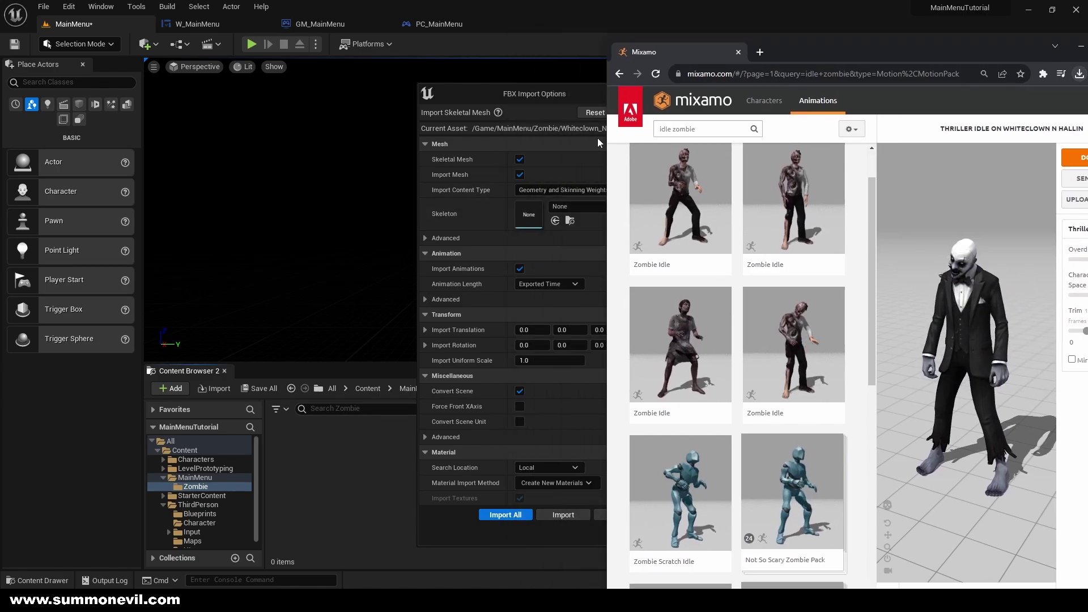
pyautogui.click(550, 98)
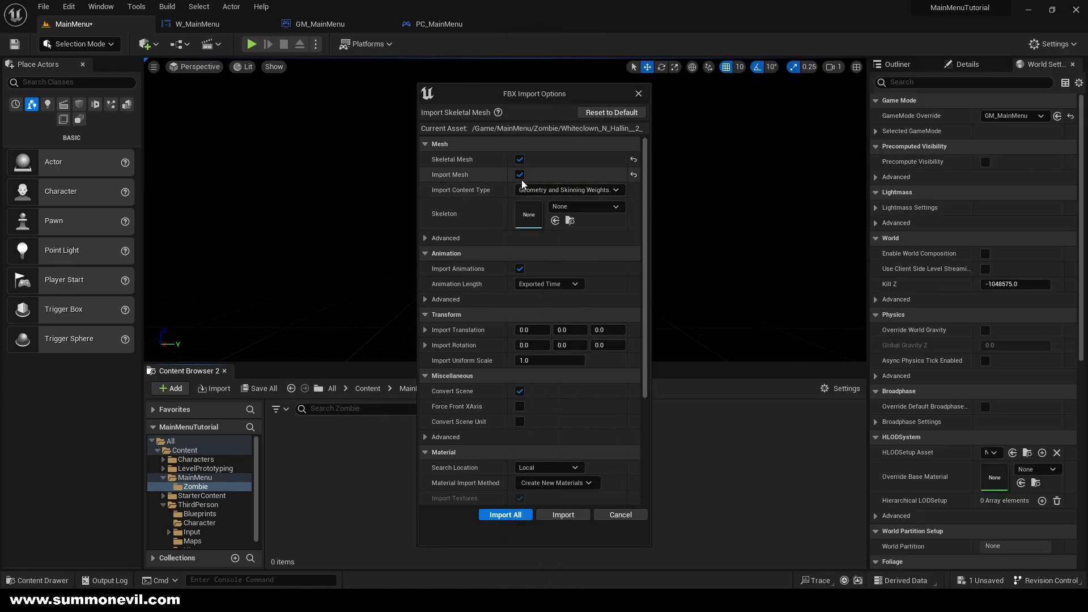
pyautogui.click(496, 514)
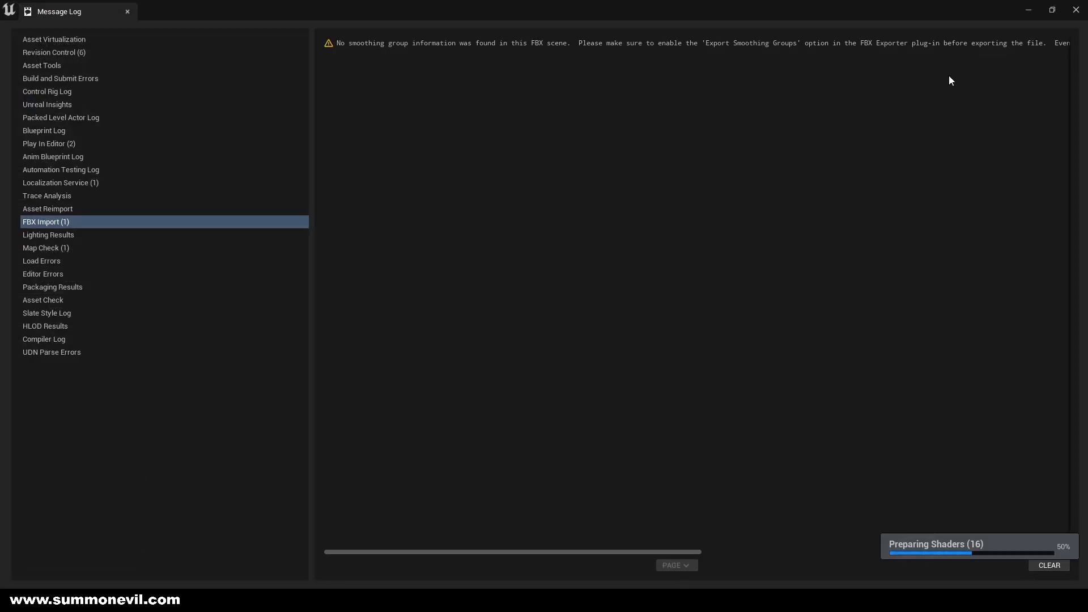
pyautogui.click(1076, 10)
# Step: Create a folder named Anim inside the Zombie folder and open it
pyautogui.rightClick(698, 452)
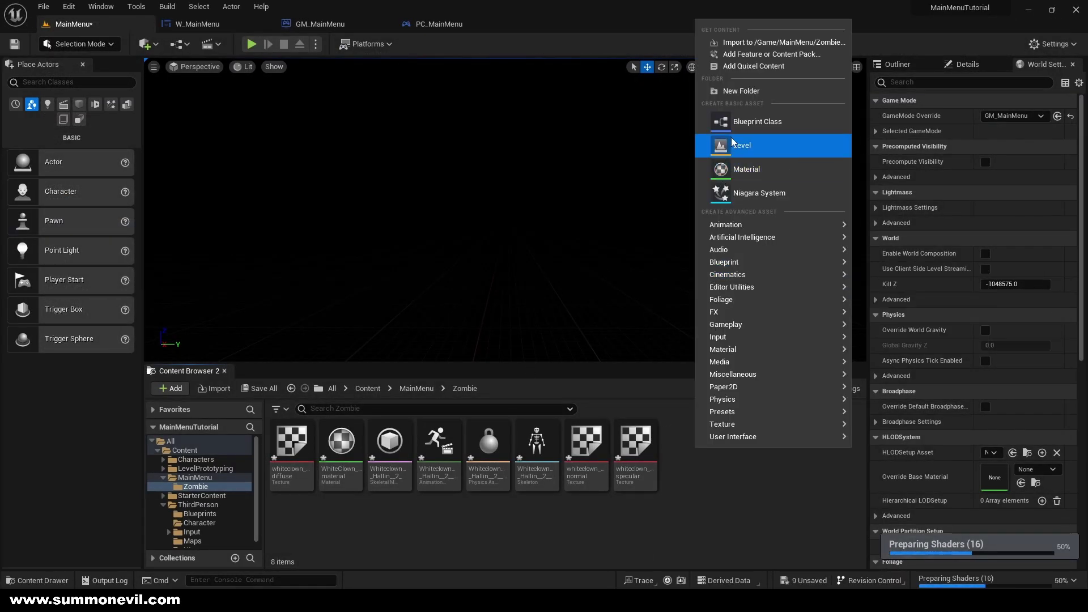
pyautogui.click(741, 96)
pyautogui.write('Anim')
pyautogui.press('Return')
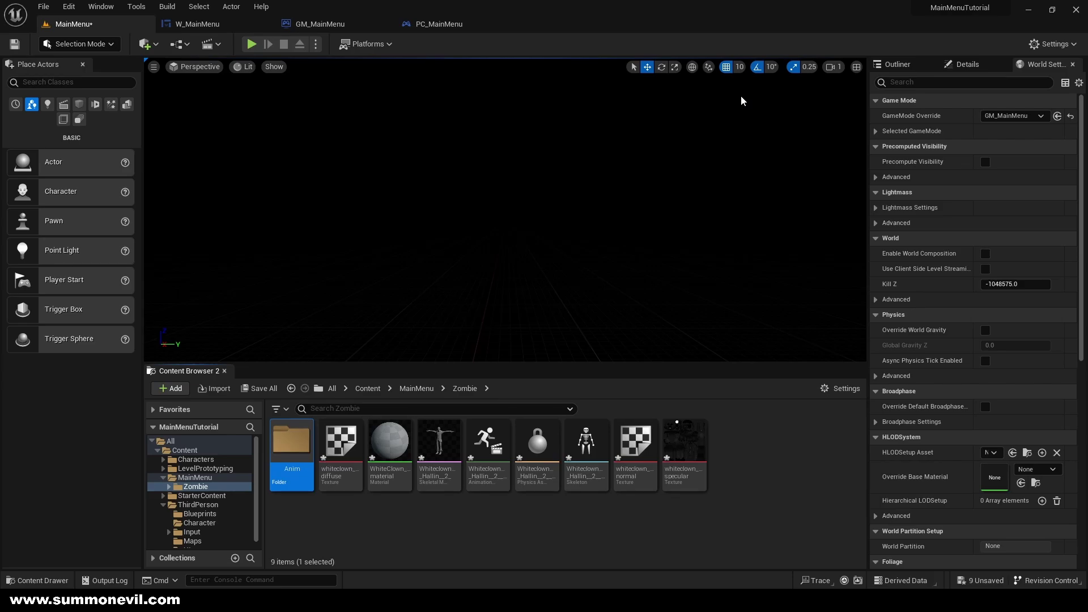
pyautogui.press('Return')
# Step: Import the downloaded Thriller_Idle FBX into the Anim folder using Whiteclown_N_Hallin__2__Skeleton as its skeleton
pyautogui.moveTo(90, 601)
pyautogui.click(150, 551)
pyautogui.moveTo(972, 55); pyautogui.dragTo(724, 56)
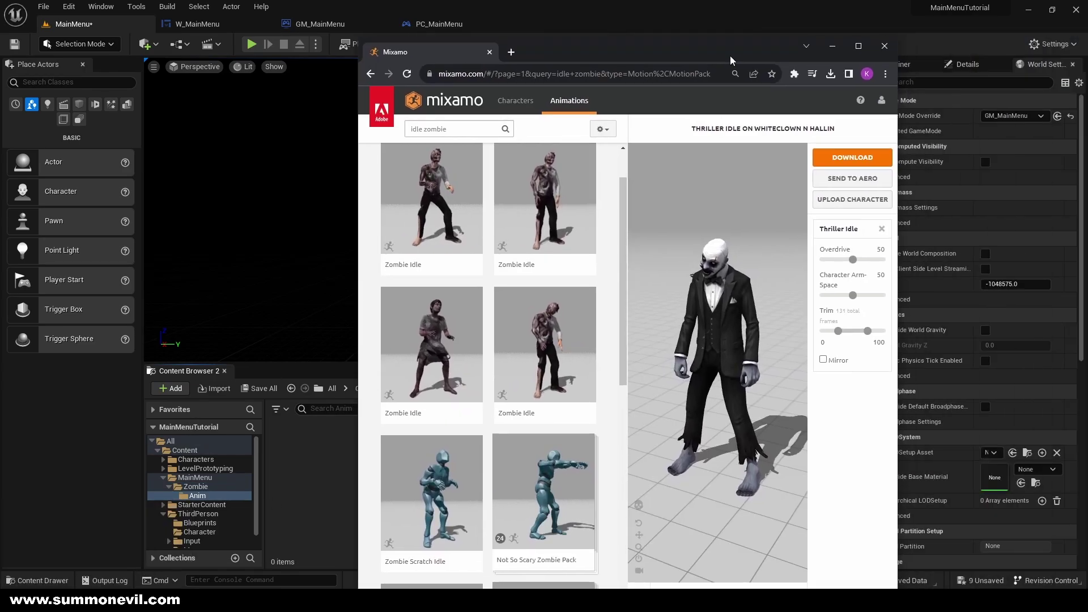
pyautogui.click(831, 74)
pyautogui.moveTo(716, 124); pyautogui.dragTo(332, 410)
pyautogui.moveTo(593, 45); pyautogui.dragTo(913, 51)
pyautogui.click(583, 159)
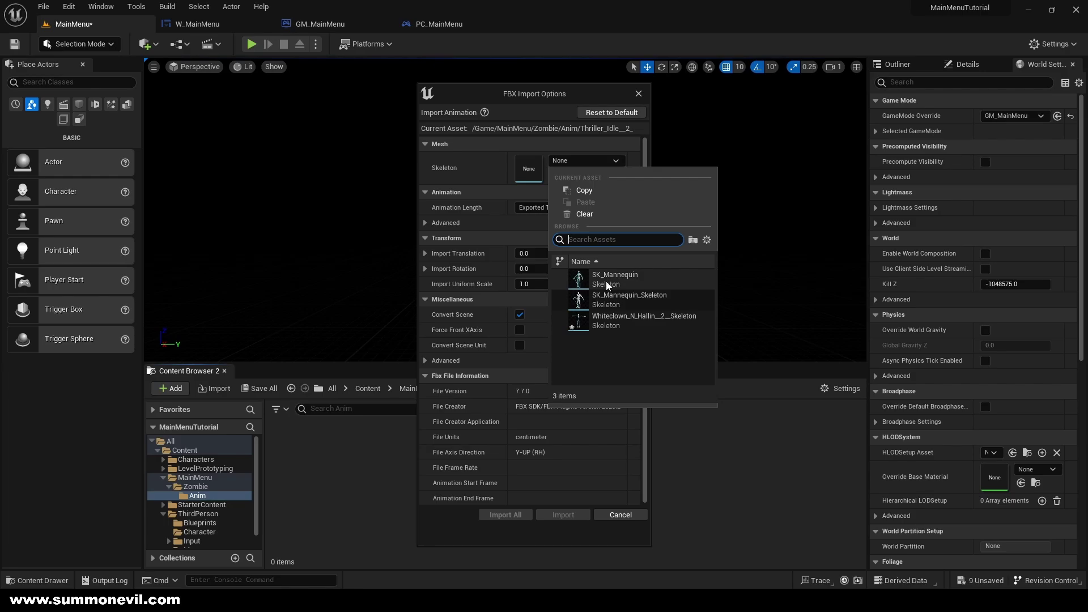
pyautogui.click(627, 318)
pyautogui.click(506, 515)
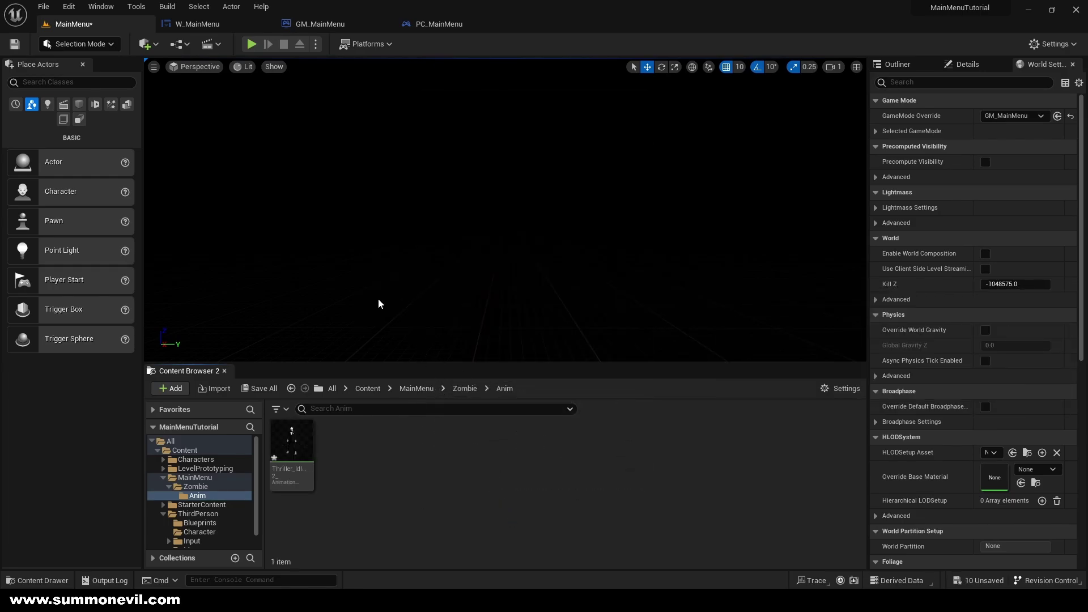
# Step: Place the Thriller Idle animation in the MainMenu level as an animated character
pyautogui.press('w')
pyautogui.moveTo(573, 283); pyautogui.dragTo(521, 288, button='right')
pyautogui.press('d')
pyautogui.press('e')
pyautogui.moveTo(478, 331); pyautogui.dragTo(419, 331)
pyautogui.press('w')
pyautogui.moveTo(468, 294); pyautogui.dragTo(468, 266)
pyautogui.moveTo(469, 266)
pyautogui.mouseDown(button='right')
pyautogui.moveTo(458, 249)
pyautogui.moveTo(483, 255)
pyautogui.mouseUp(button='right')
pyautogui.press('a')
# Step: Add a Point Light near the zombie character to illuminate it
pyautogui.moveTo(60, 245); pyautogui.dragTo(639, 201)
pyautogui.press('w')
pyautogui.press('d')
pyautogui.moveTo(639, 202); pyautogui.dragTo(610, 215, button='right')
pyautogui.moveTo(558, 255); pyautogui.dragTo(651, 270)
pyautogui.moveTo(652, 269); pyautogui.dragTo(601, 288, button='right')
pyautogui.press('d')
pyautogui.press('s')
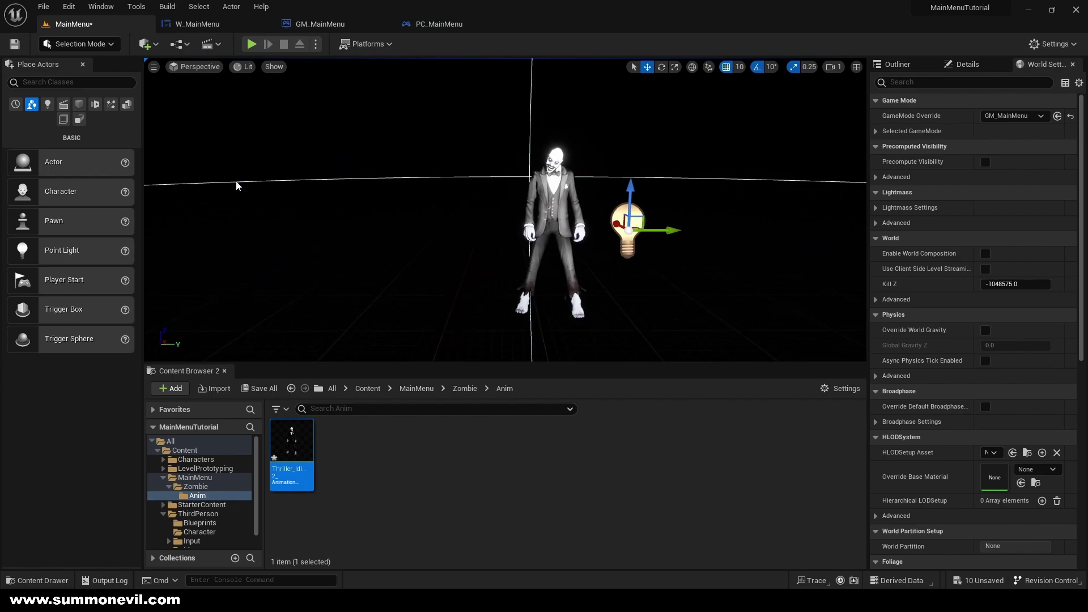
# Step: Add a Camera Actor in front of the zombie character and raise it above the floor
pyautogui.click(86, 78)
pyautogui.write('camera')
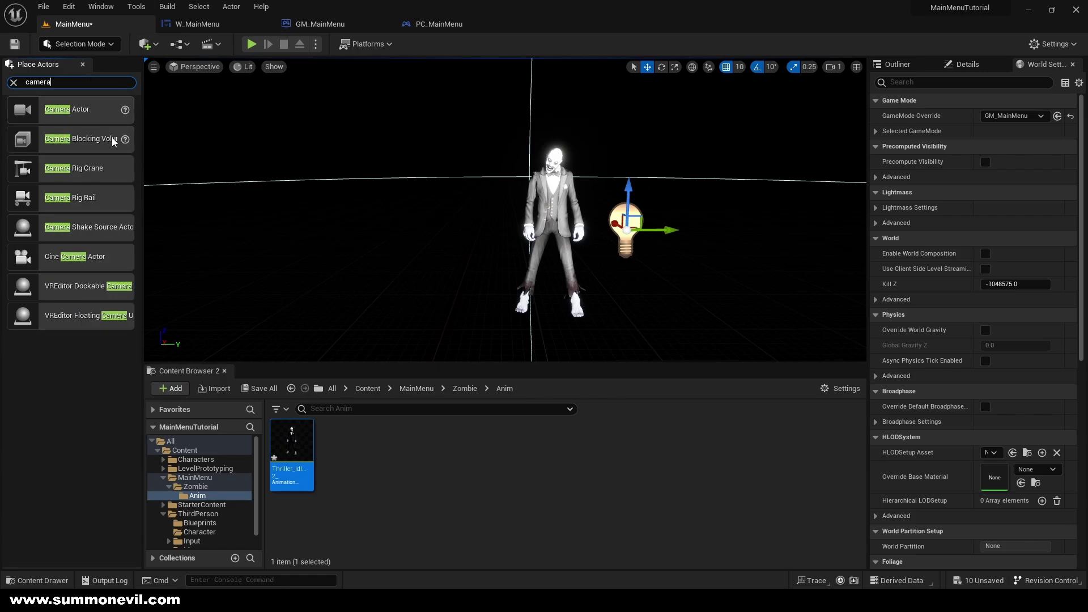
pyautogui.moveTo(73, 115); pyautogui.dragTo(572, 324)
pyautogui.moveTo(559, 289); pyautogui.dragTo(461, 303, button='right')
pyautogui.moveTo(545, 262); pyautogui.dragTo(560, 92)
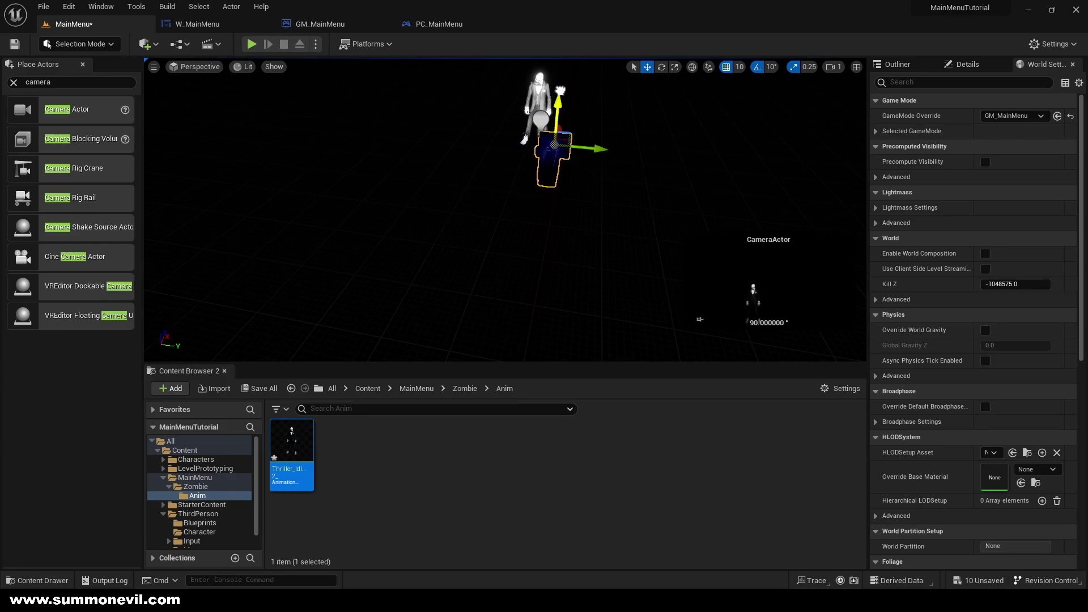
pyautogui.moveTo(571, 107); pyautogui.dragTo(584, 88, button='right')
pyautogui.moveTo(551, 218); pyautogui.dragTo(429, 215)
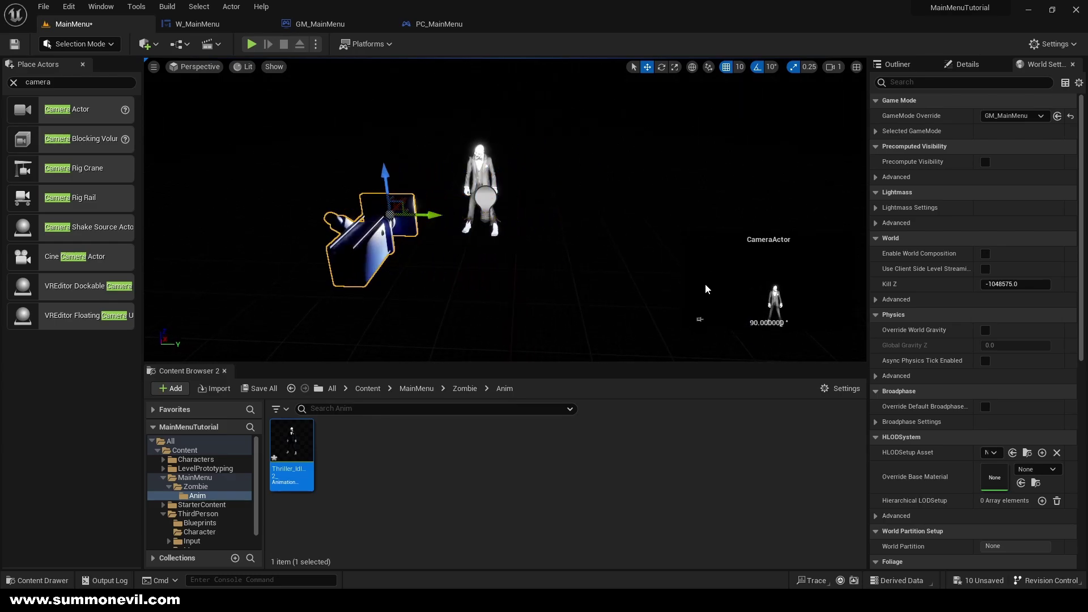
# Step: Reposition the Camera Actor to about X 1140, Y 1060, Z 170 so it frames the zombie's upper body off-centre
pyautogui.moveTo(380, 176); pyautogui.dragTo(382, 215)
pyautogui.moveTo(724, 285)
pyautogui.mouseDown(button='right')
pyautogui.moveTo(725, 269)
pyautogui.moveTo(725, 280)
pyautogui.mouseUp(button='right')
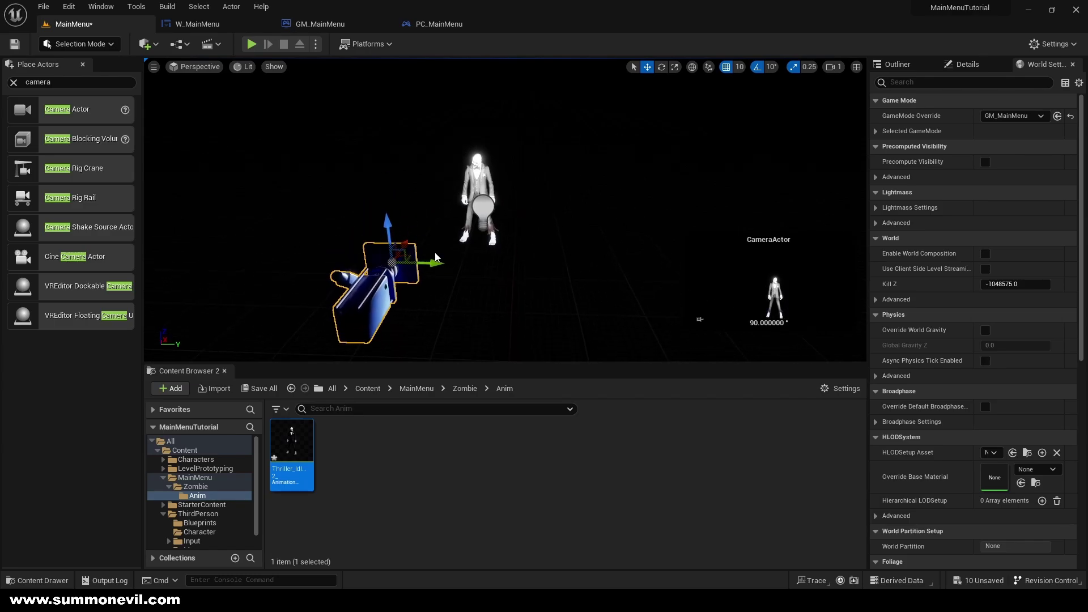
pyautogui.moveTo(402, 242); pyautogui.dragTo(442, 183)
pyautogui.press('w')
pyautogui.moveTo(488, 210); pyautogui.dragTo(485, 197, button='right')
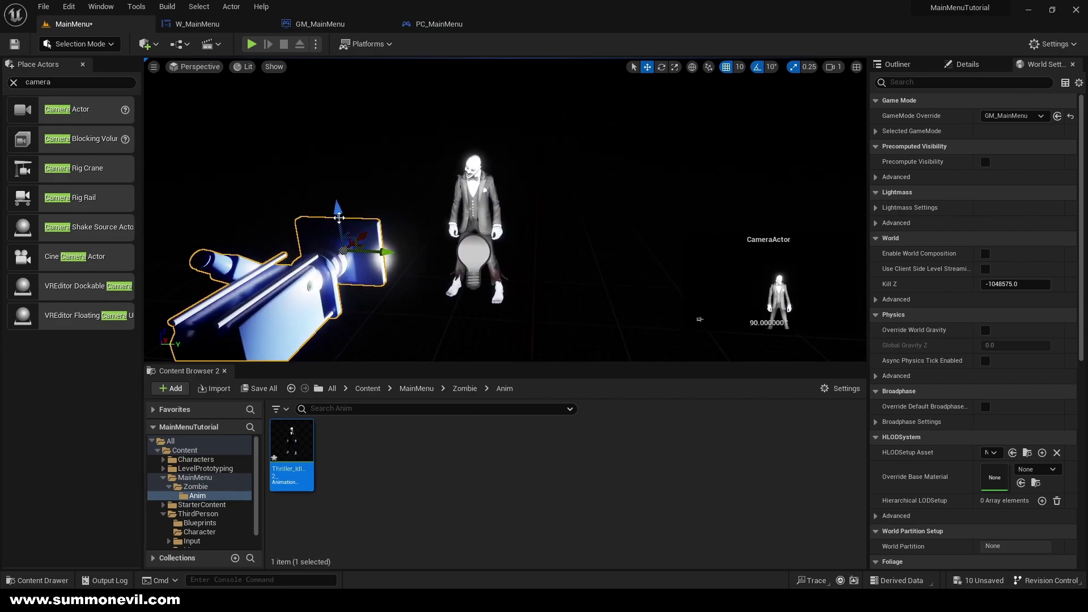
pyautogui.moveTo(377, 253); pyautogui.dragTo(393, 190)
# Step: Reduce the Point Light's intensity to about 1.4 cd
pyautogui.click(475, 261)
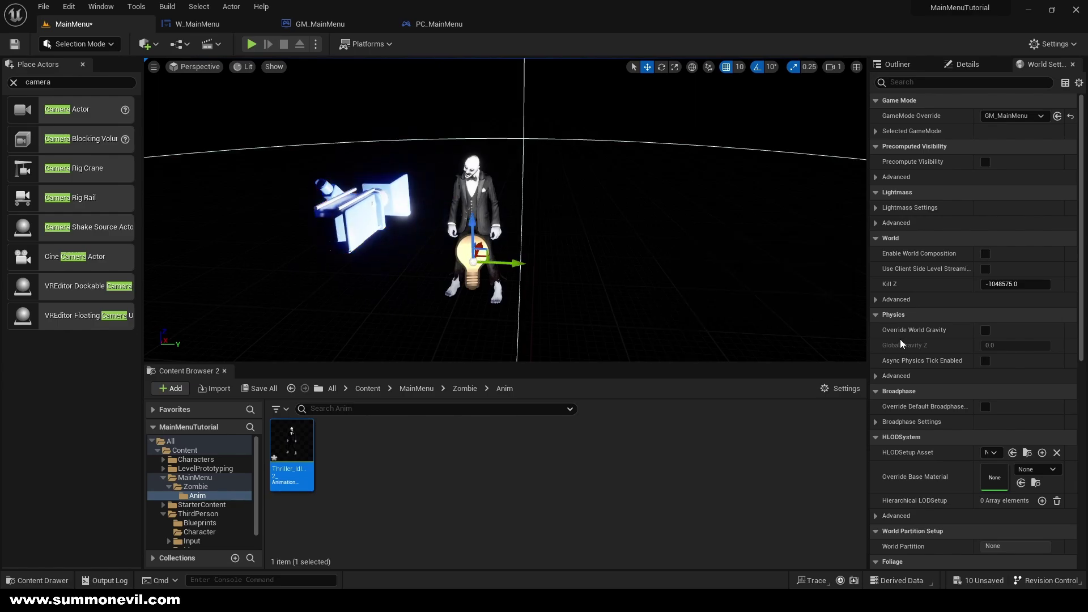
pyautogui.scroll(-1, 969, 267)
pyautogui.scroll(-6, 967, 263)
pyautogui.scroll(8, 968, 383)
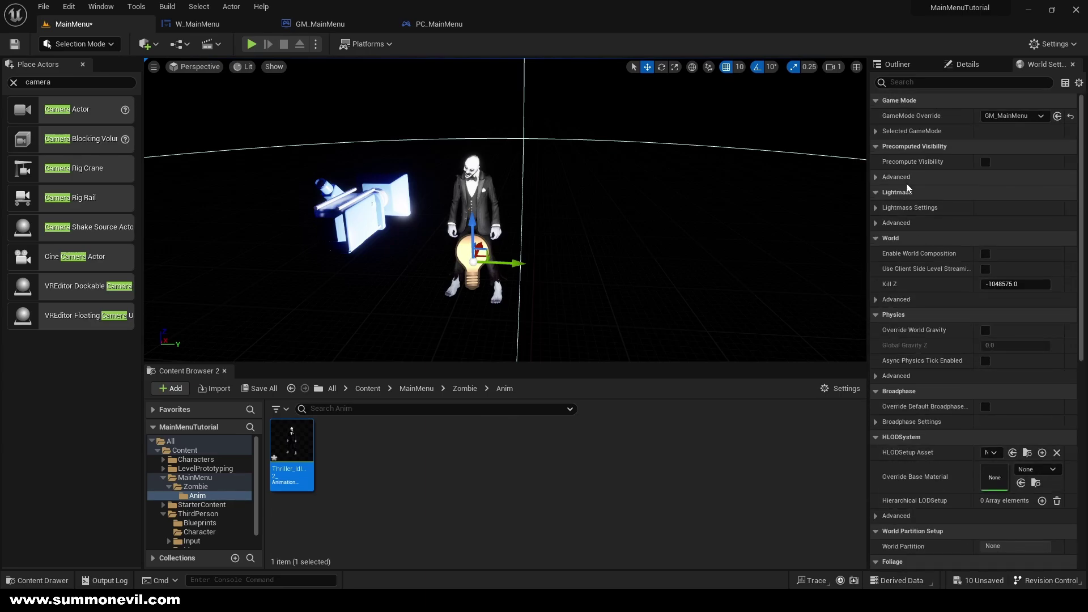
pyautogui.click(951, 63)
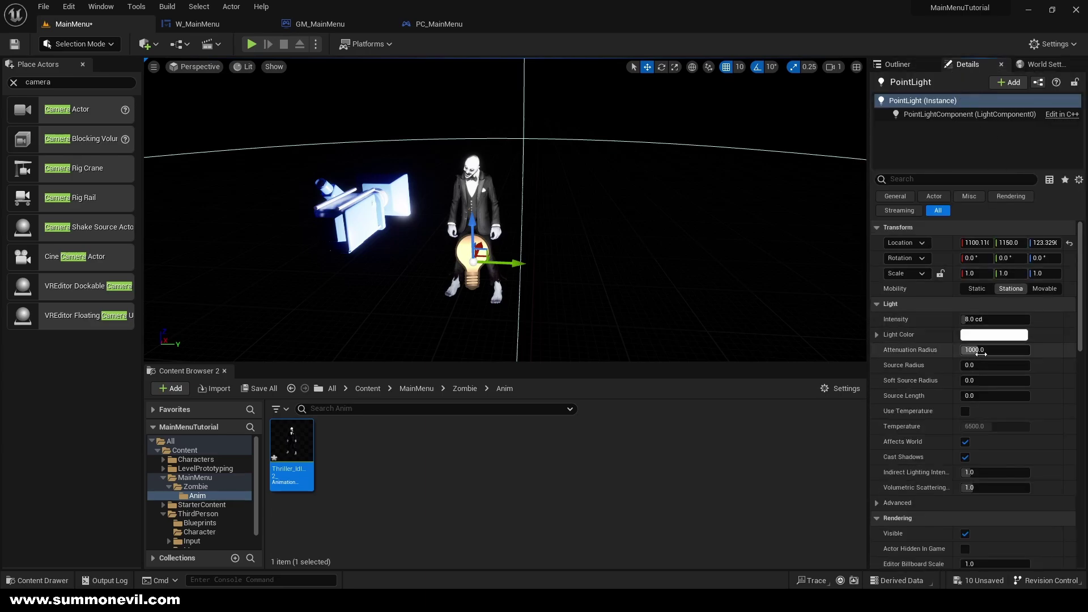
pyautogui.moveTo(975, 319); pyautogui.dragTo(953, 319)
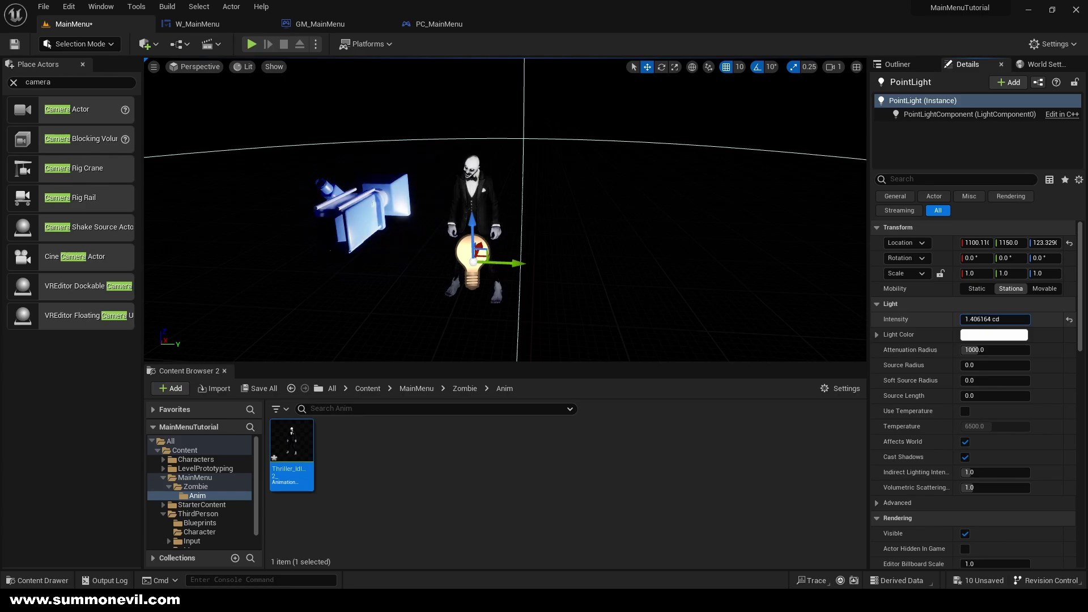
# Step: Select the Camera Actor beside the zombie to edit its settings
pyautogui.click(386, 200)
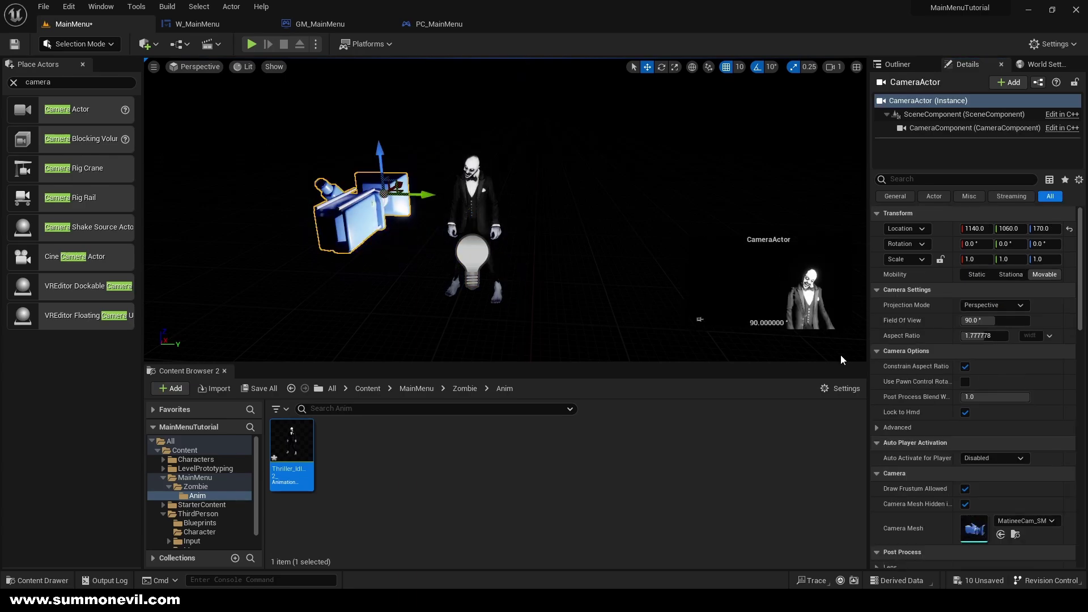
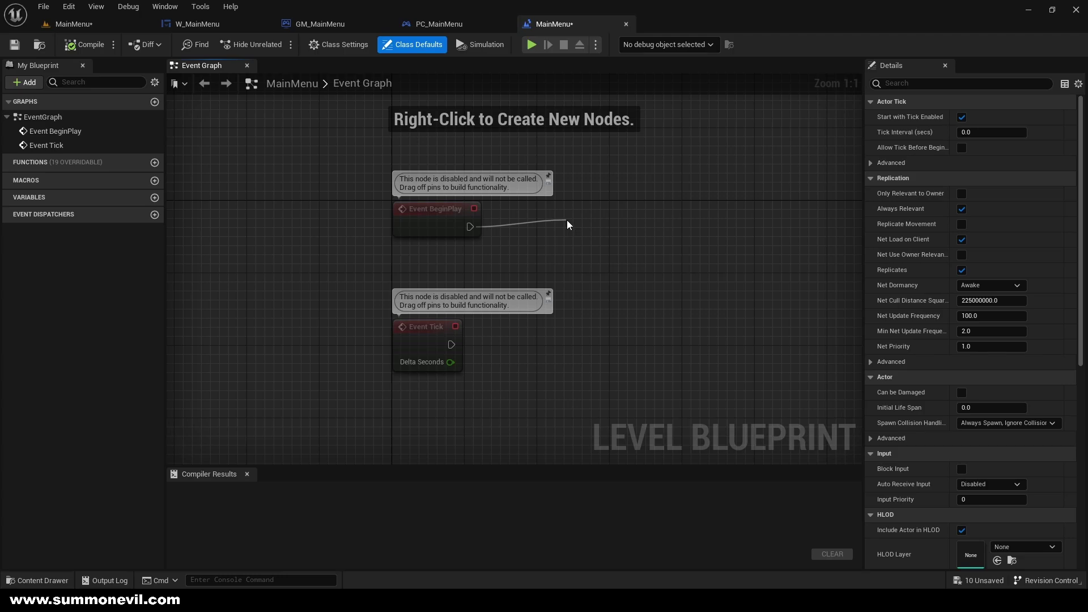
pyautogui.write('set view target blen')
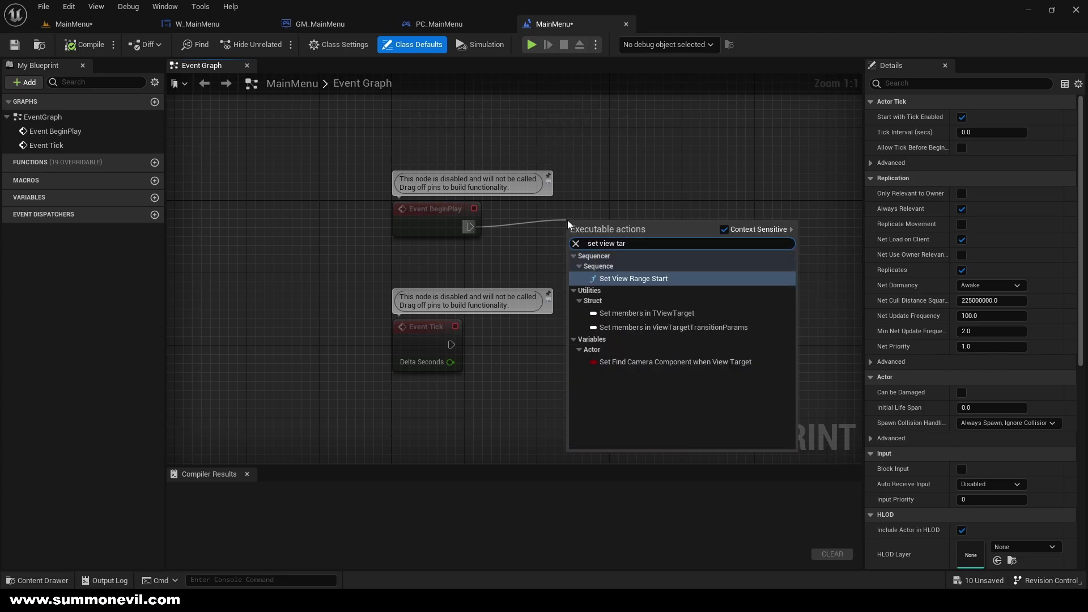
pyautogui.press('BackSpace')
pyautogui.press('BackSpace')
pyautogui.press('BackSpace')
pyautogui.press('BackSpace')
pyautogui.press('BackSpace')
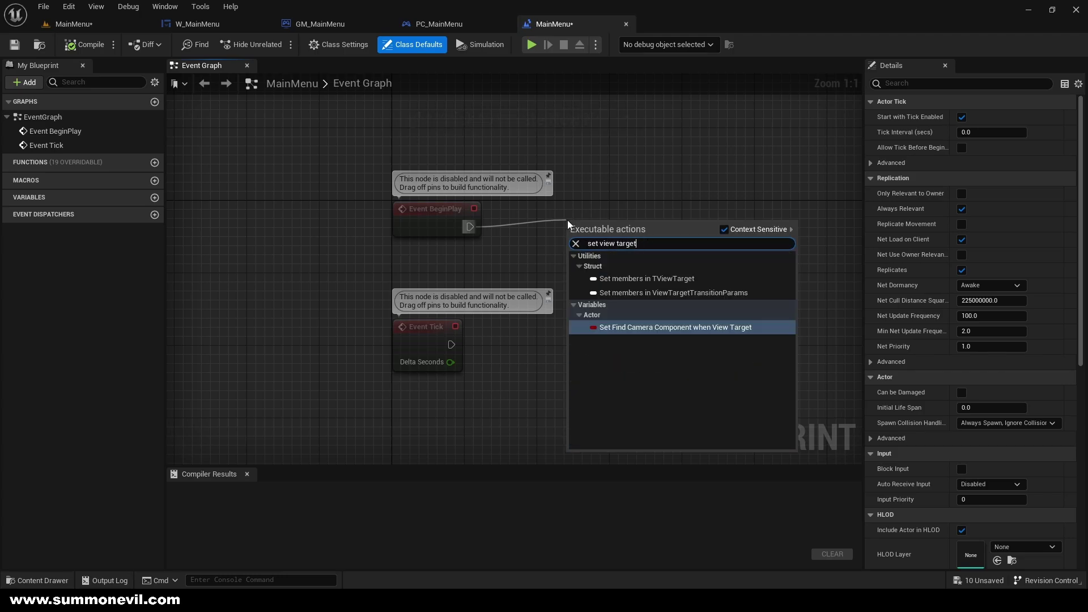
pyautogui.click(483, 260)
# Step: Add a Get Player Controller node below Event BeginPlay in the MainMenu level blueprint
pyautogui.rightClick(476, 259)
pyautogui.write('get')
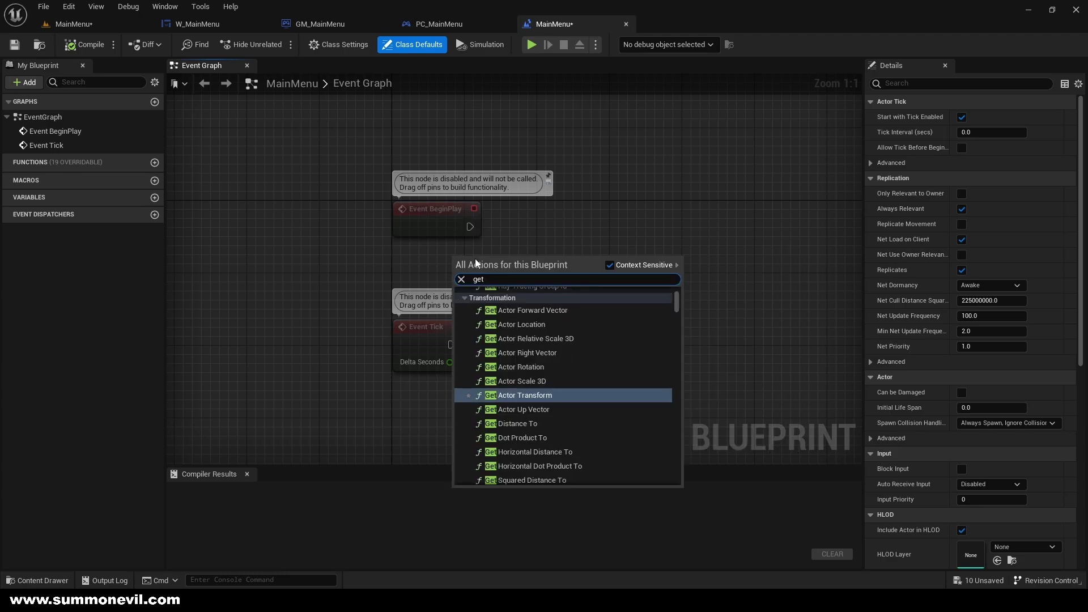
pyautogui.write(' player contro')
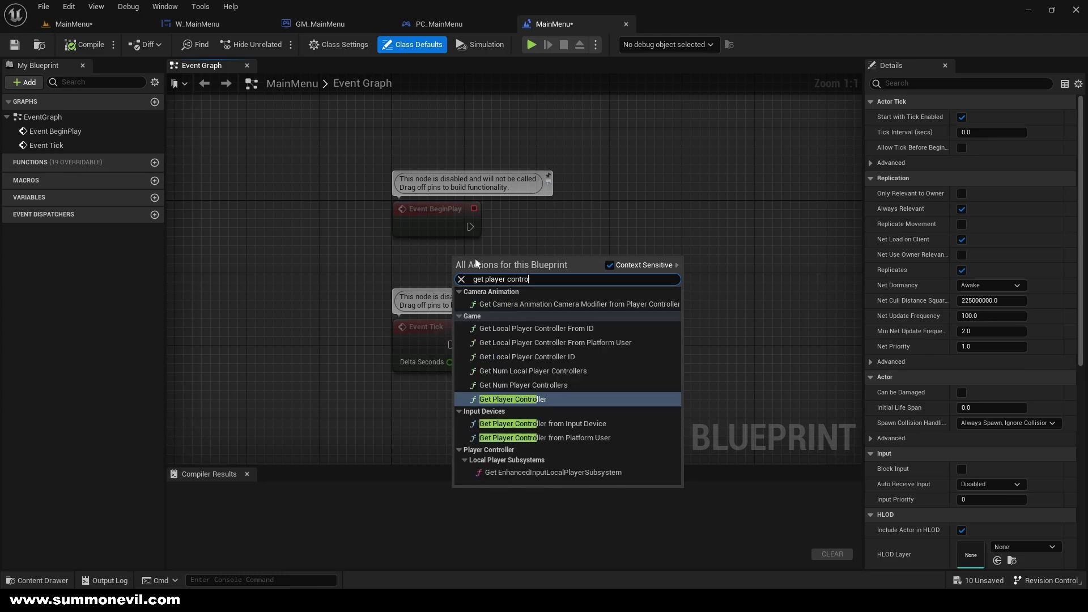
pyautogui.press('Return')
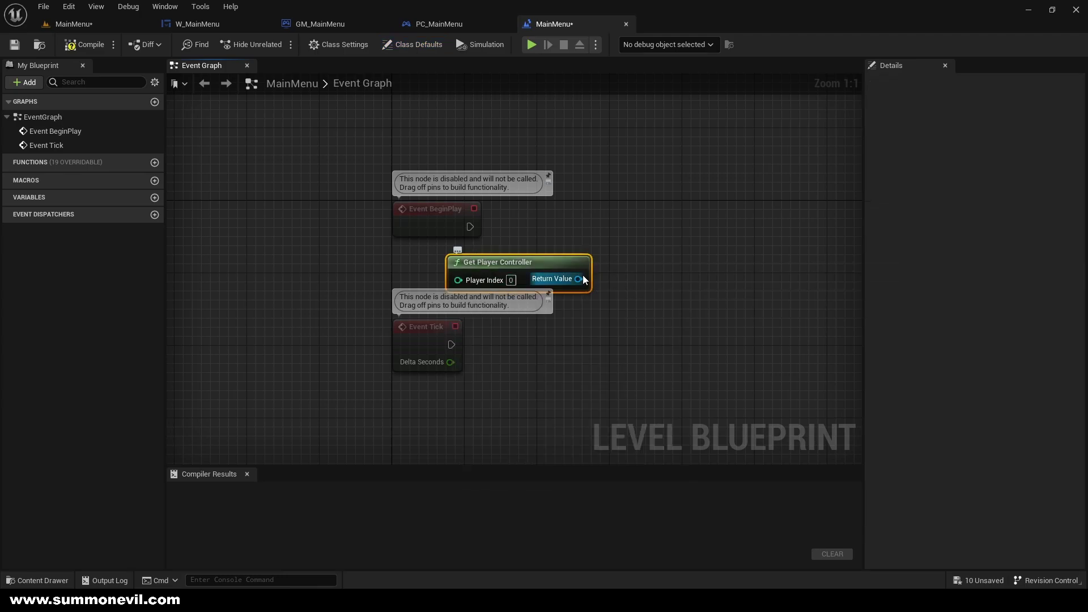
# Step: Add a Set View Target with Blend node targeting the player controller and wire Event BeginPlay to its execution input
pyautogui.moveTo(666, 219); pyautogui.dragTo(667, 219)
pyautogui.write('set v')
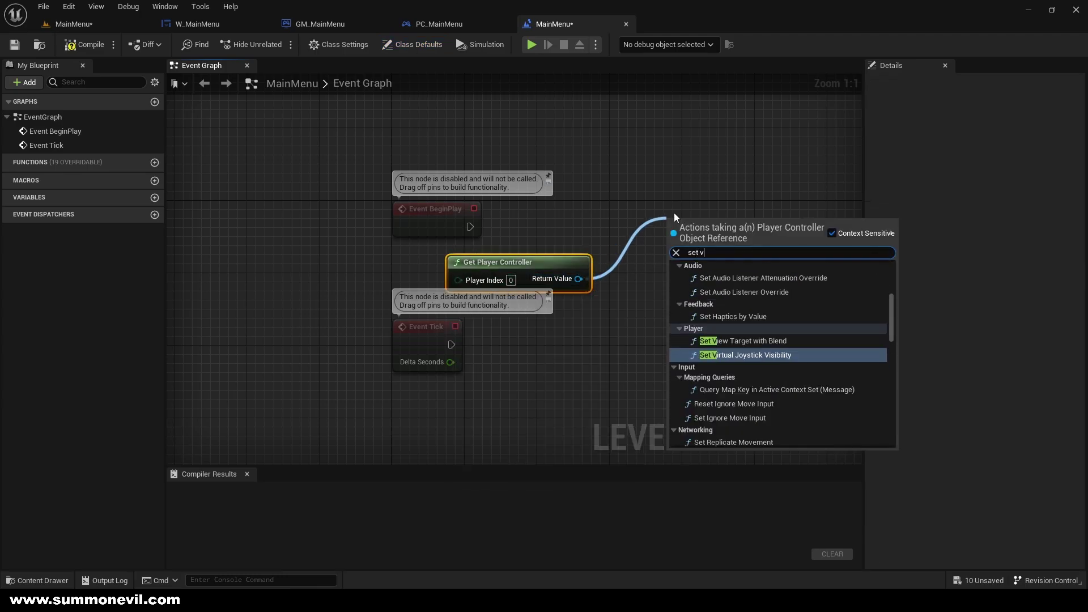
pyautogui.write('iew t')
pyautogui.press('Return')
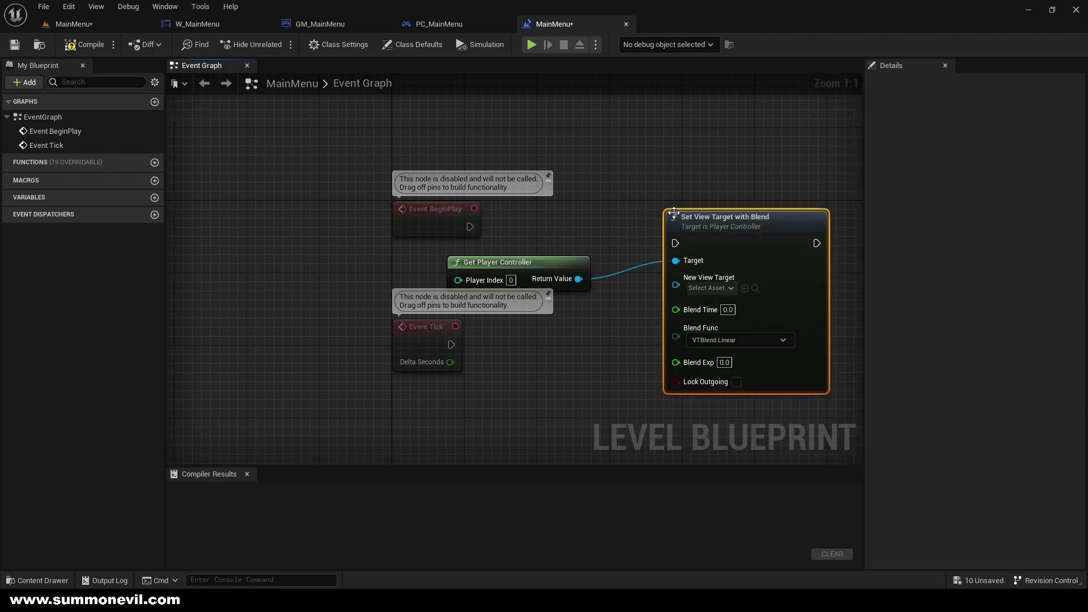
pyautogui.click(685, 189)
pyautogui.moveTo(608, 227); pyautogui.dragTo(675, 244)
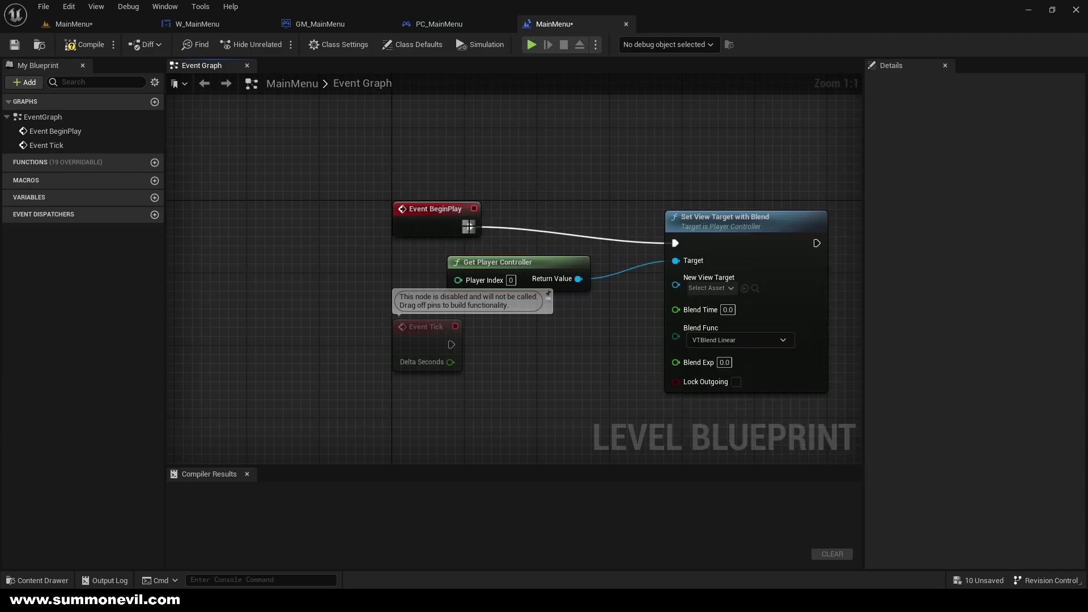
# Step: Delete the unused Event Tick node from the level blueprint
pyautogui.click(423, 341)
pyautogui.press('Delete')
pyautogui.moveTo(464, 322); pyautogui.dragTo(464, 322, button='right')
pyautogui.click(644, 286)
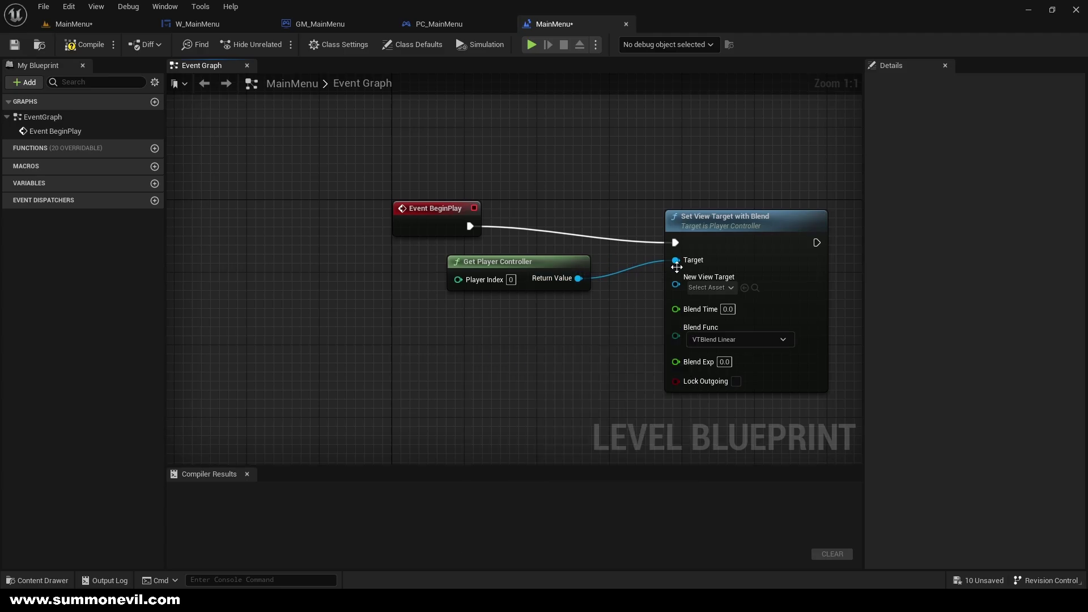
# Step: Create a reference to the level's CameraActor, connect it to New View Target, and compile the level blueprint
pyautogui.click(439, 24)
pyautogui.click(102, 24)
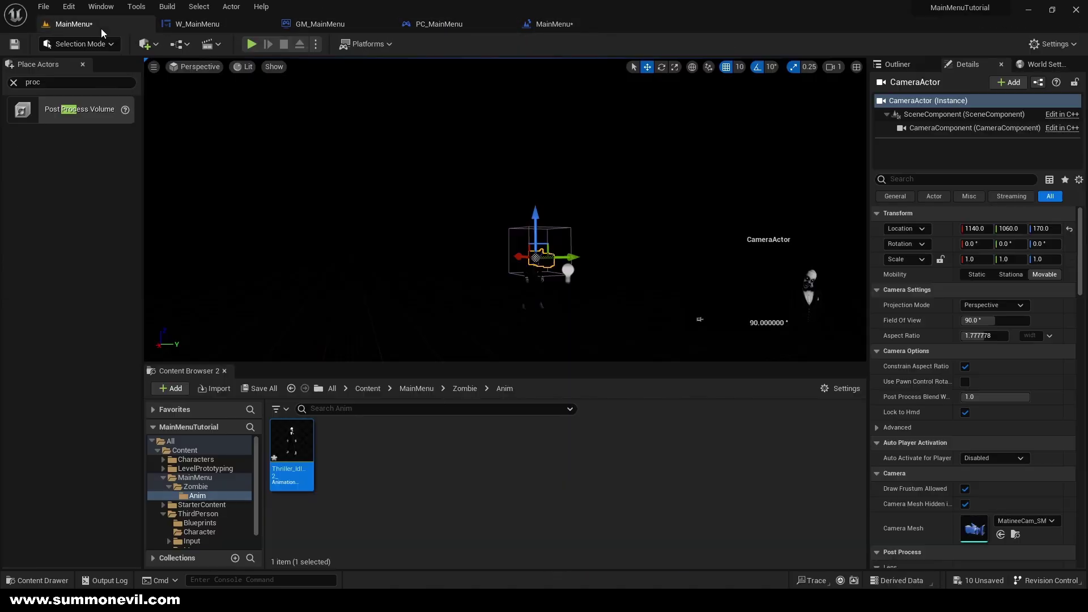
pyautogui.press('w')
pyautogui.moveTo(559, 282)
pyautogui.mouseDown(button='right')
pyautogui.moveTo(547, 275)
pyautogui.moveTo(584, 287)
pyautogui.moveTo(559, 281)
pyautogui.mouseUp(button='right')
pyautogui.press('a')
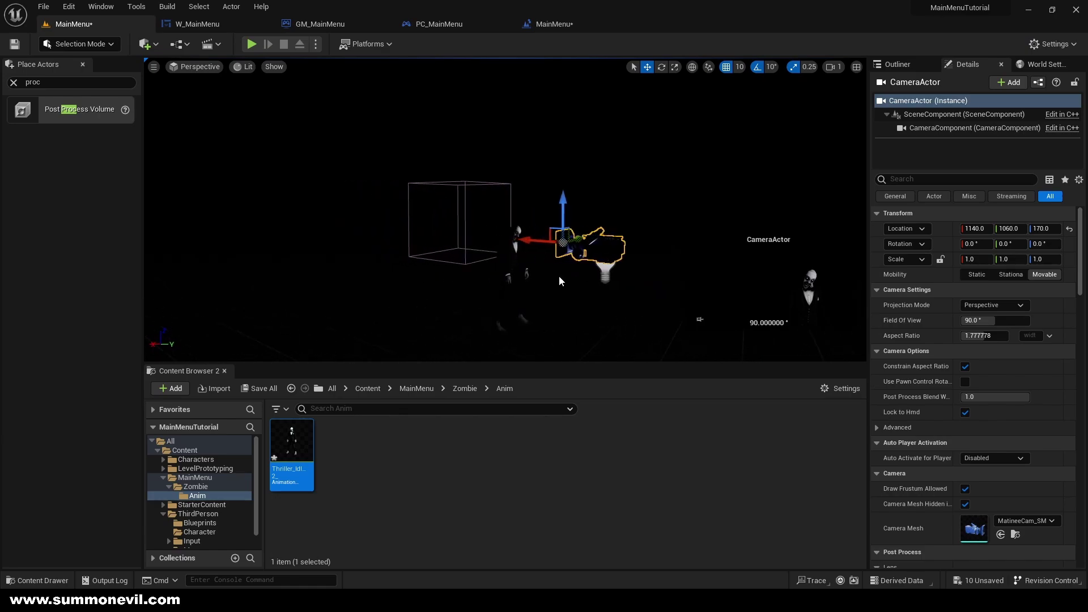
pyautogui.click(555, 23)
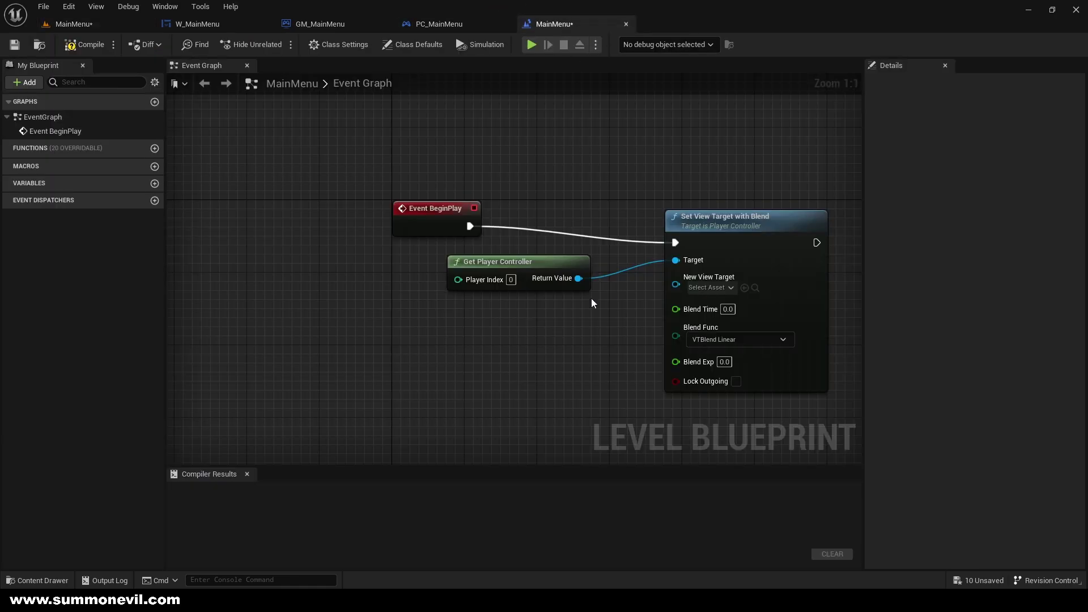
pyautogui.rightClick(532, 316)
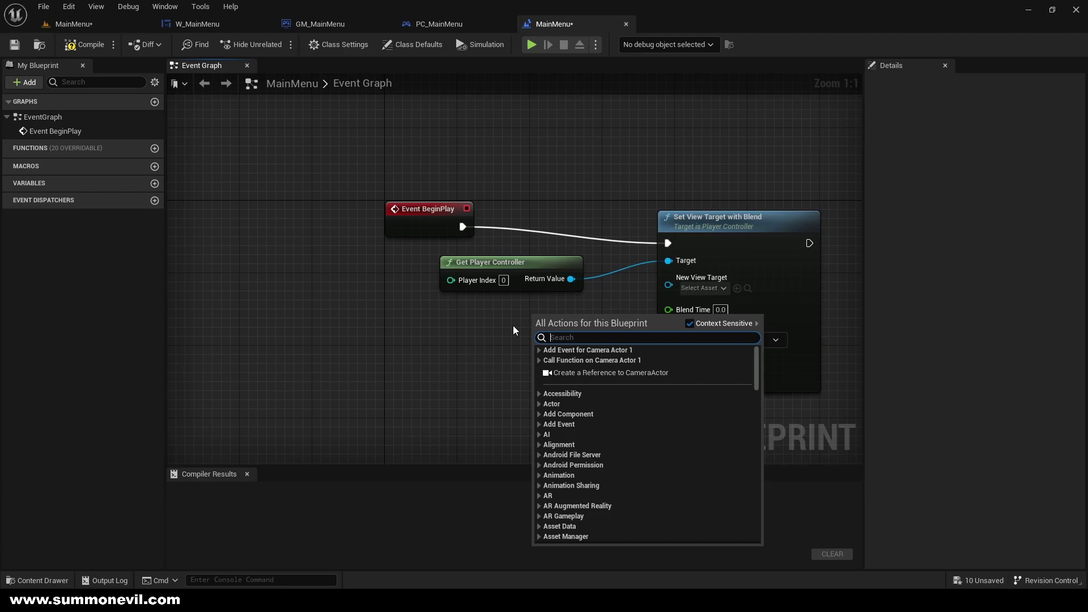
pyautogui.click(571, 372)
pyautogui.moveTo(576, 319); pyautogui.dragTo(676, 287)
pyautogui.moveTo(539, 325); pyautogui.dragTo(530, 318)
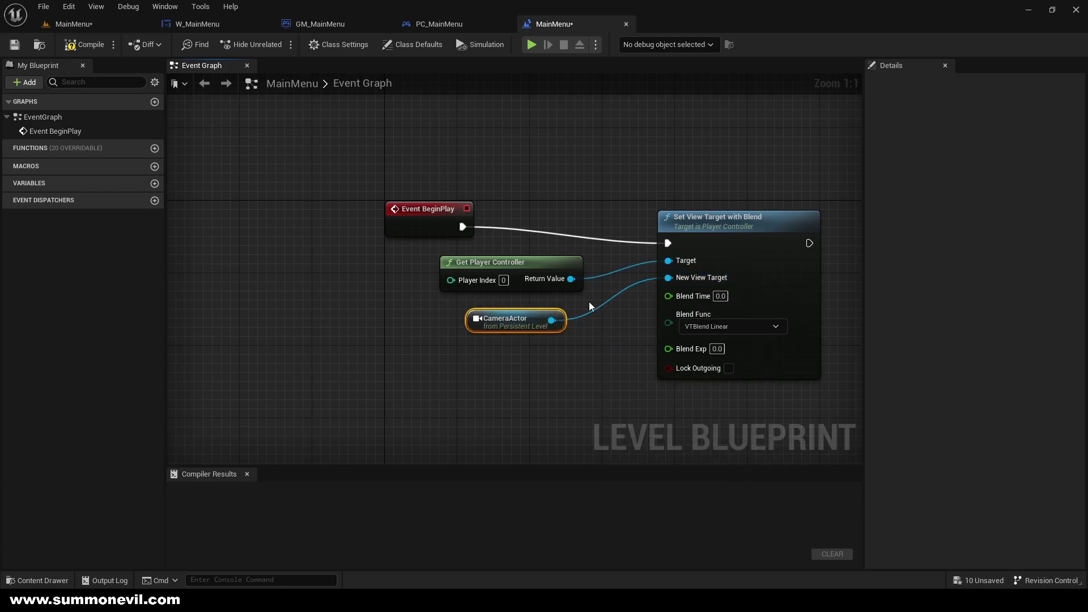
pyautogui.click(103, 47)
# Step: Play-test the MainMenu level to check the camera view behind the menu, and stop the session
pyautogui.click(150, 26)
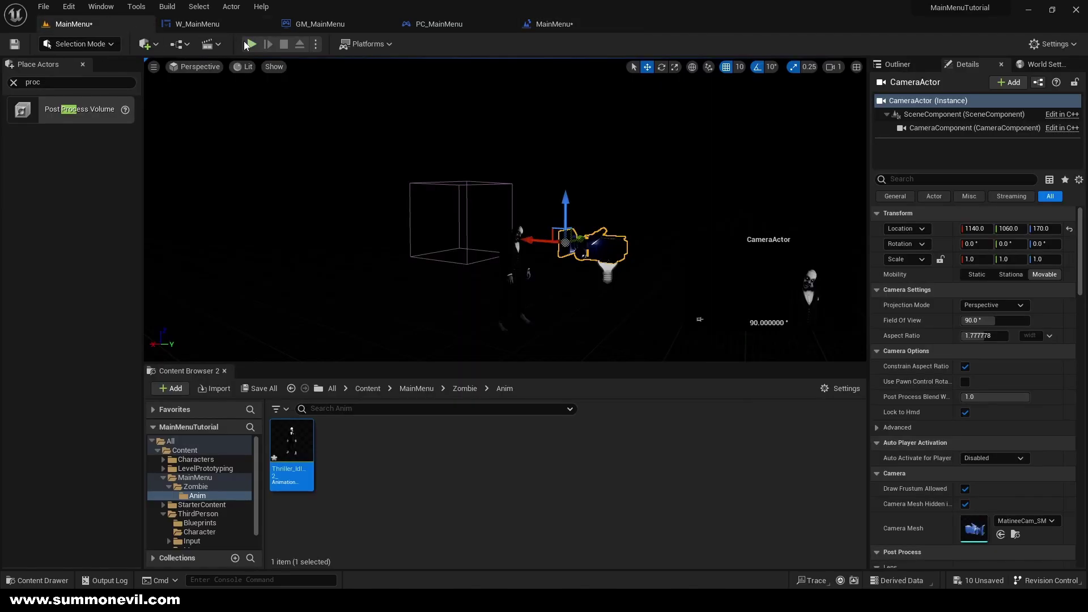
pyautogui.click(250, 44)
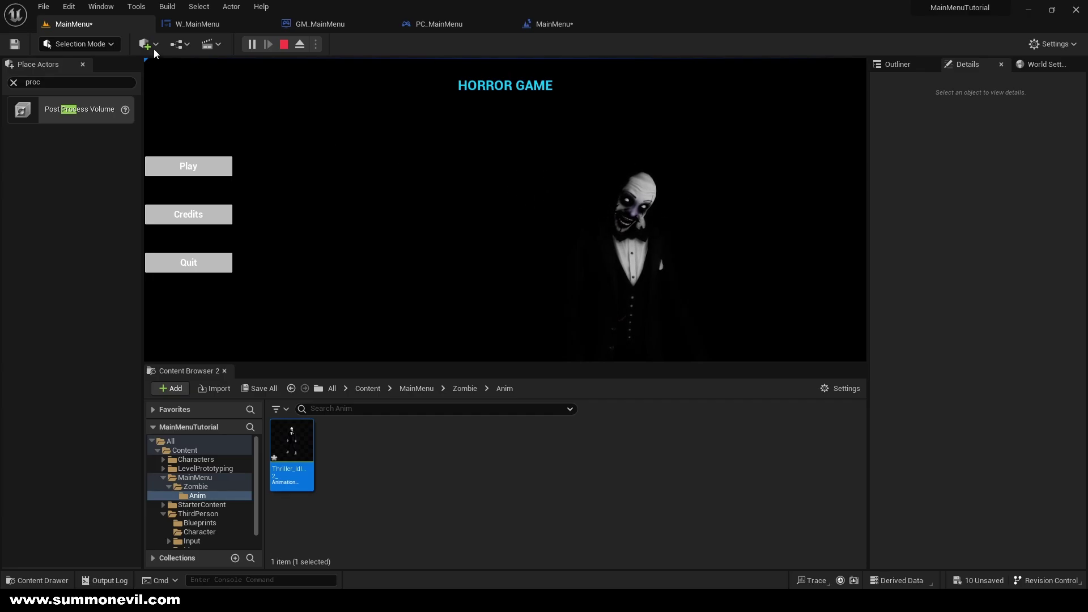
pyautogui.click(288, 44)
pyautogui.click(321, 24)
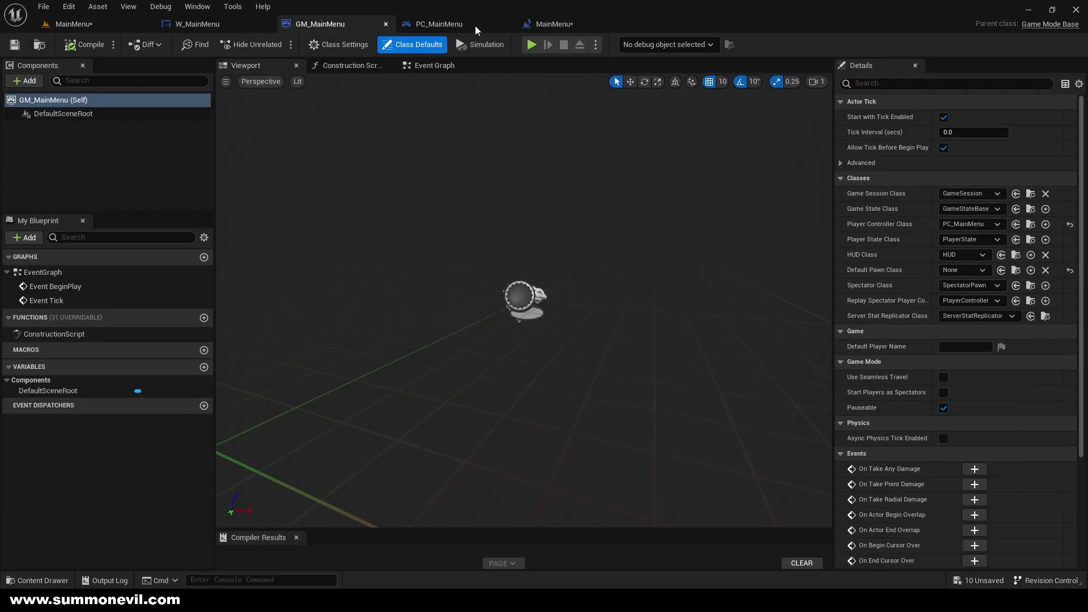
pyautogui.click(475, 25)
pyautogui.click(365, 25)
pyautogui.click(571, 28)
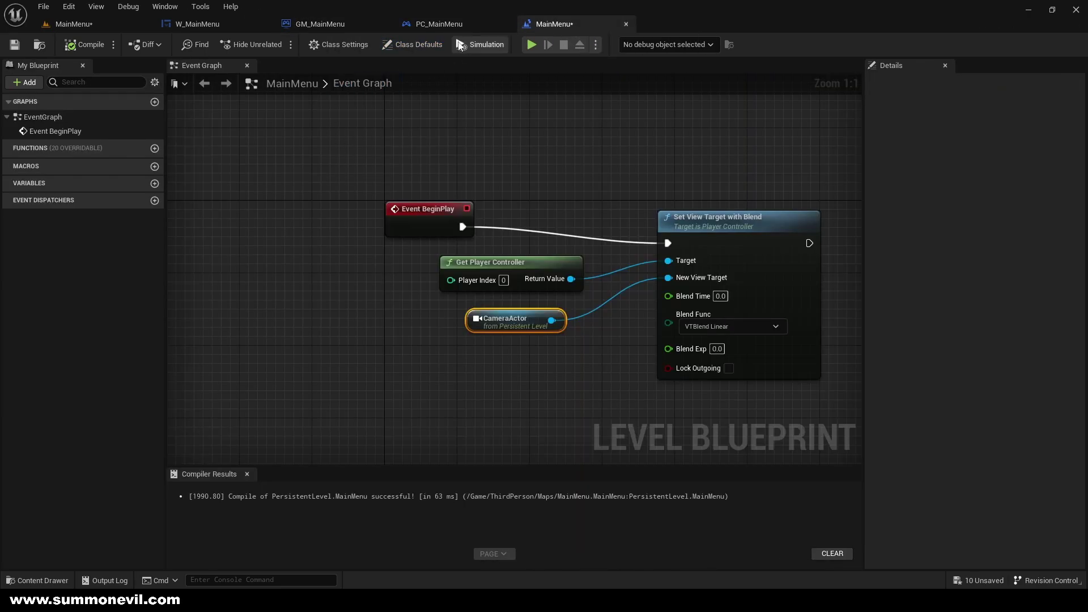
# Step: In the W_MainMenu designer, move the Vertical Box holding the Play, Credits and Quit buttons inward from the canvas's left edge
pyautogui.click(196, 28)
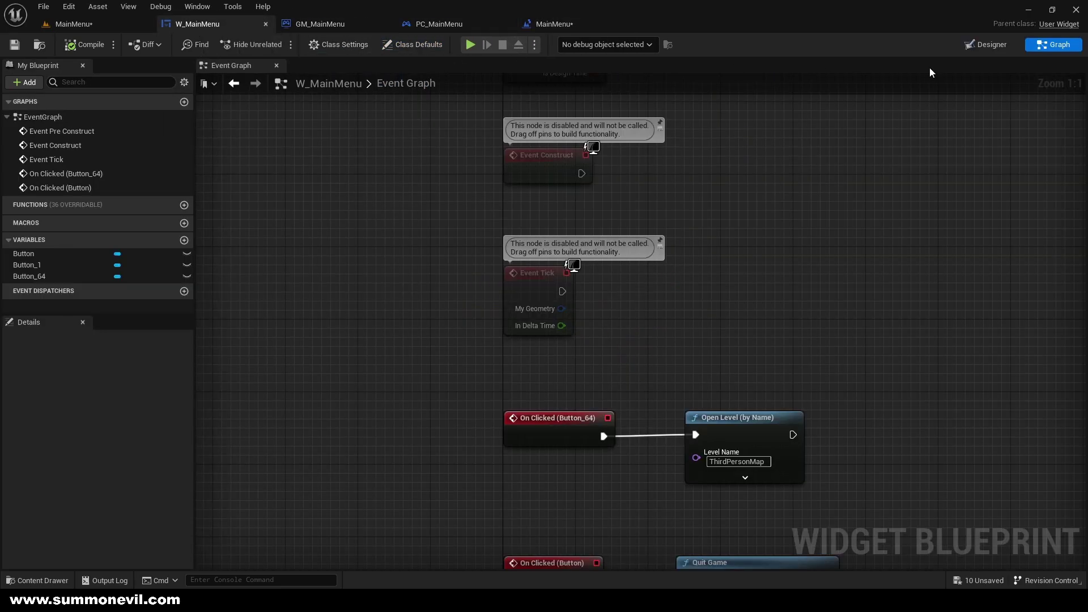
pyautogui.click(1014, 41)
pyautogui.click(300, 207)
pyautogui.click(282, 207)
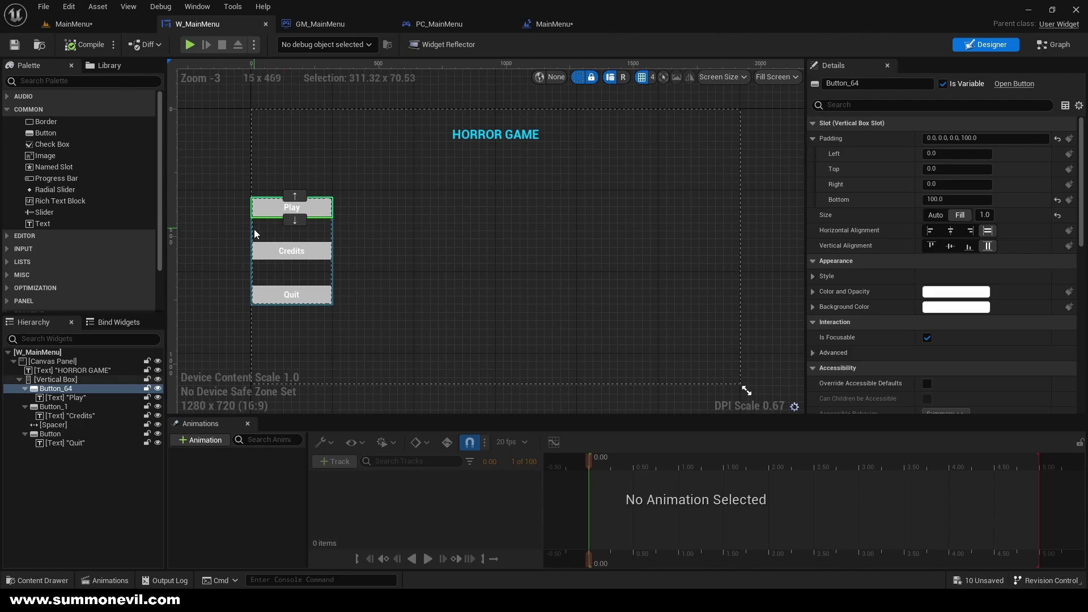
pyautogui.click(260, 222)
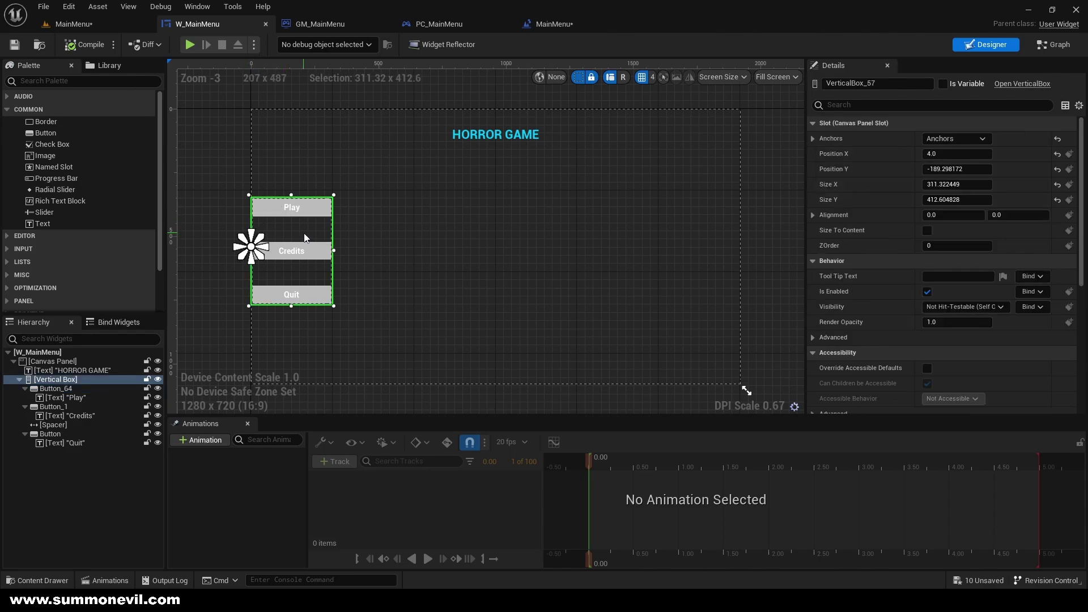
pyautogui.moveTo(304, 237); pyautogui.dragTo(321, 233)
pyautogui.click(408, 234)
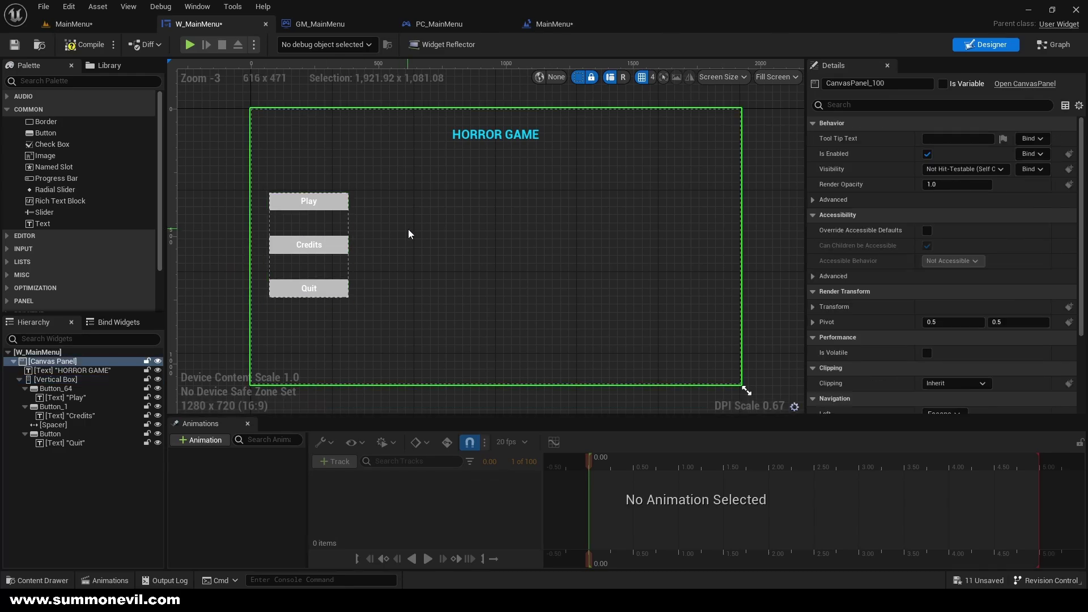
# Step: Play-test the menu in a maximized preview, start the game with its Play button, and end the session
pyautogui.click(191, 45)
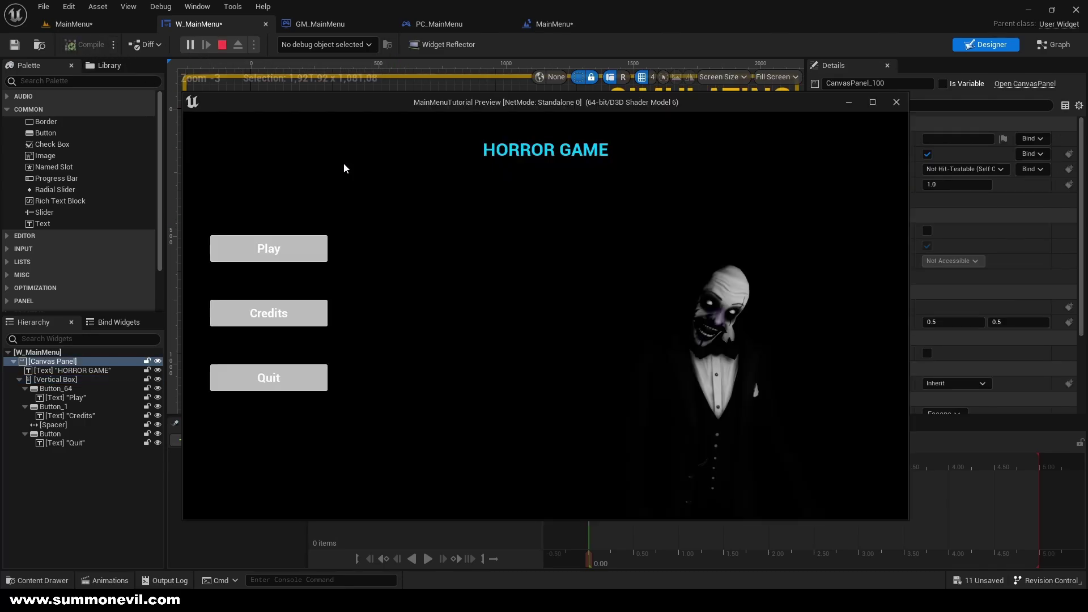
pyautogui.moveTo(441, 101); pyautogui.dragTo(461, 114)
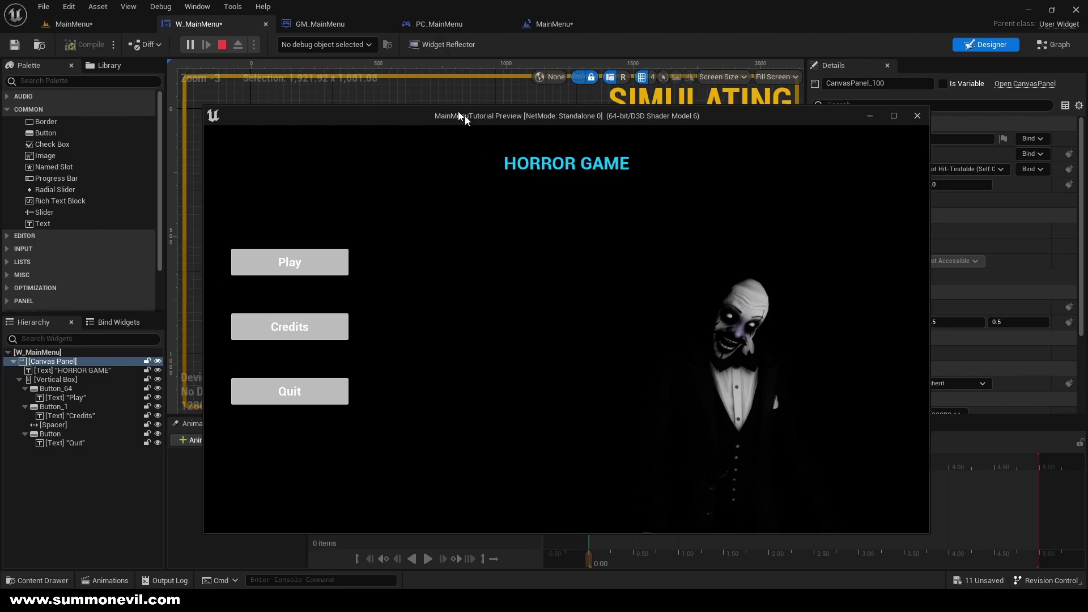
pyautogui.doubleClick(461, 114)
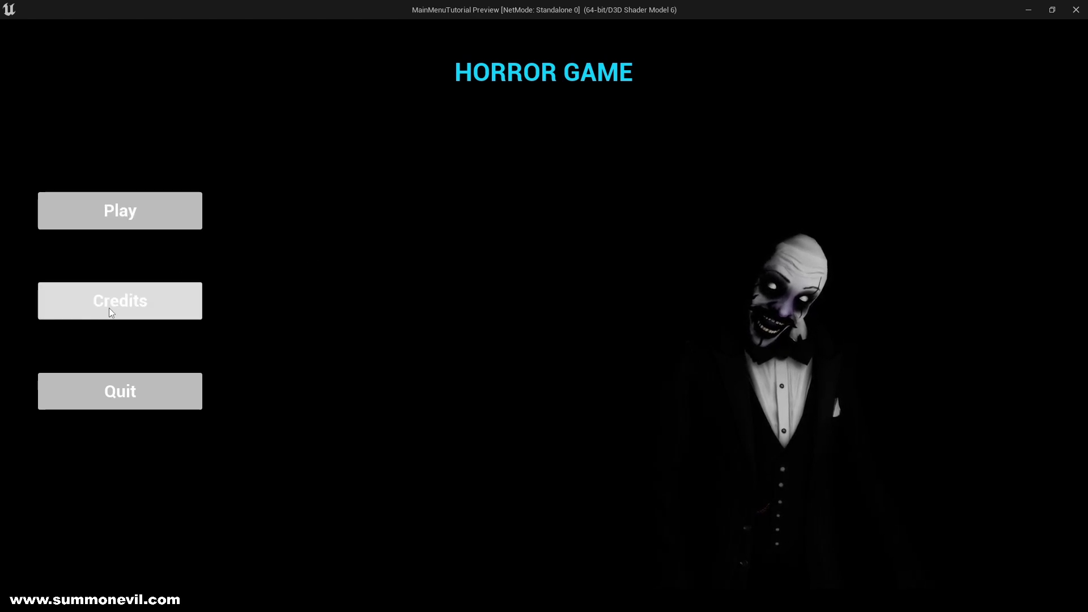
pyautogui.click(150, 215)
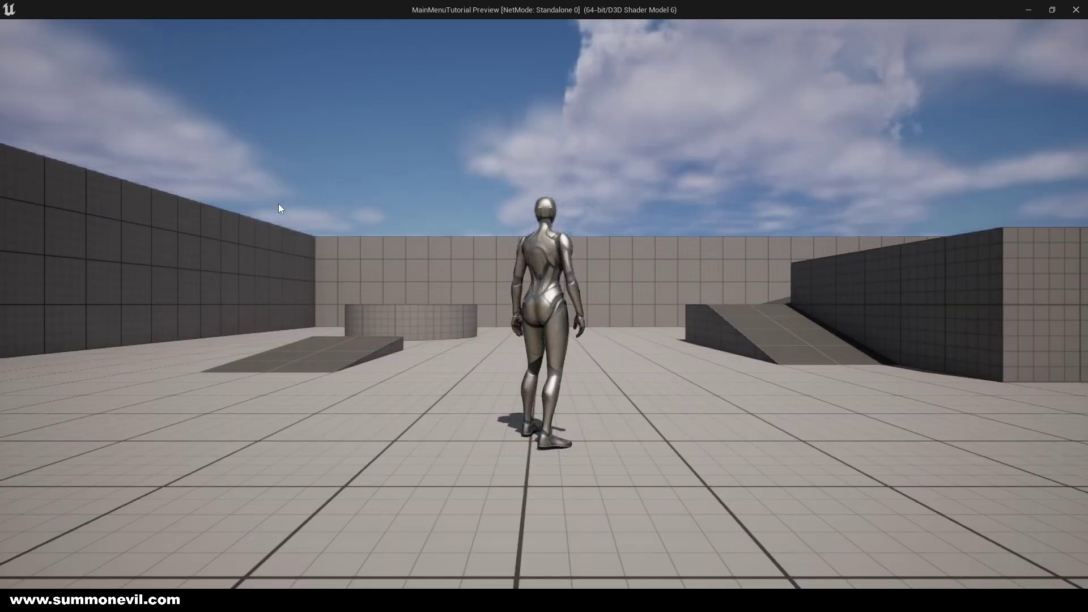
pyautogui.press('Escape')
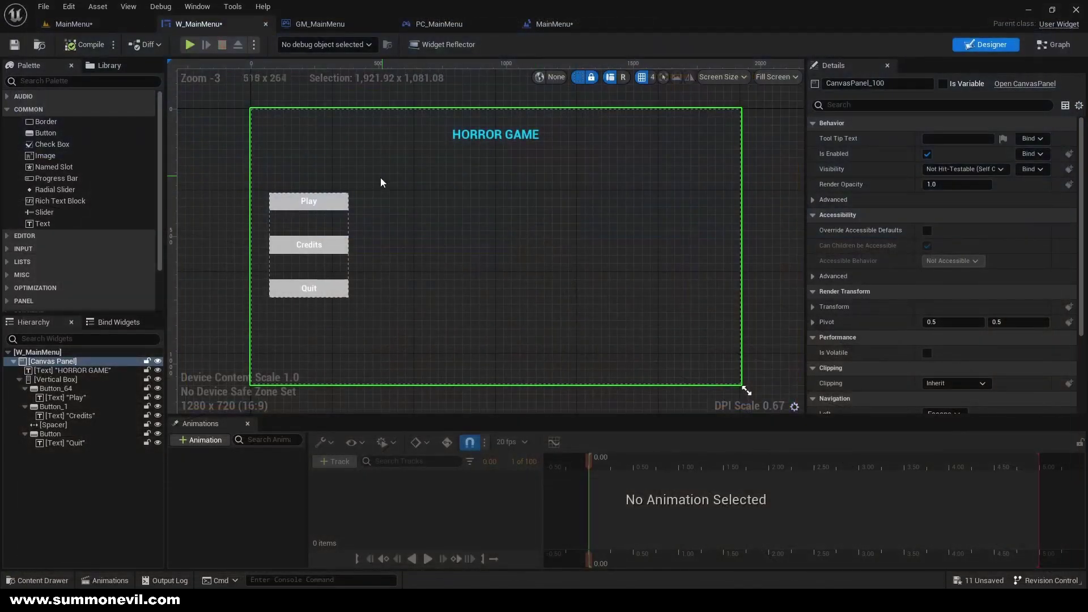
# Step: Play-test the menu again and try its Quit button
pyautogui.click(310, 287)
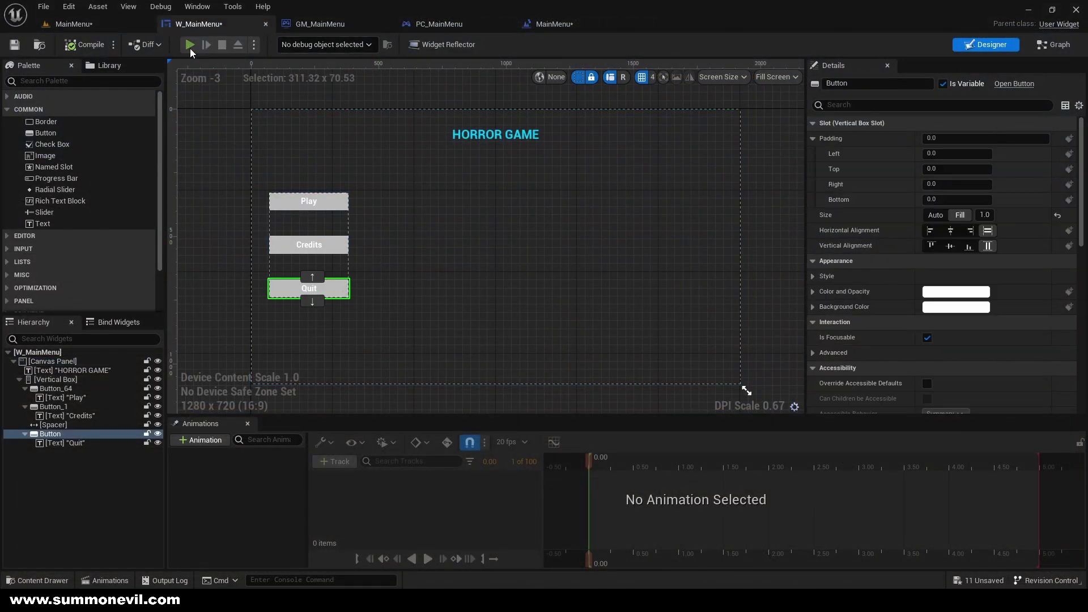
pyautogui.click(190, 46)
pyautogui.click(193, 388)
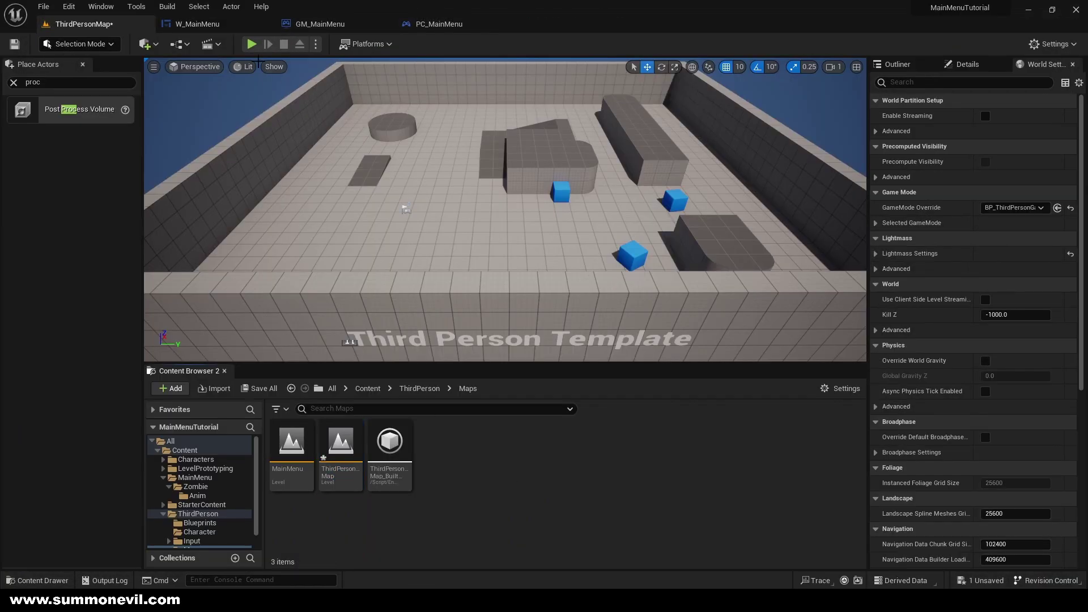
# Step: Briefly play-test ThirdPersonMap and reopen the MainMenu level
pyautogui.click(252, 45)
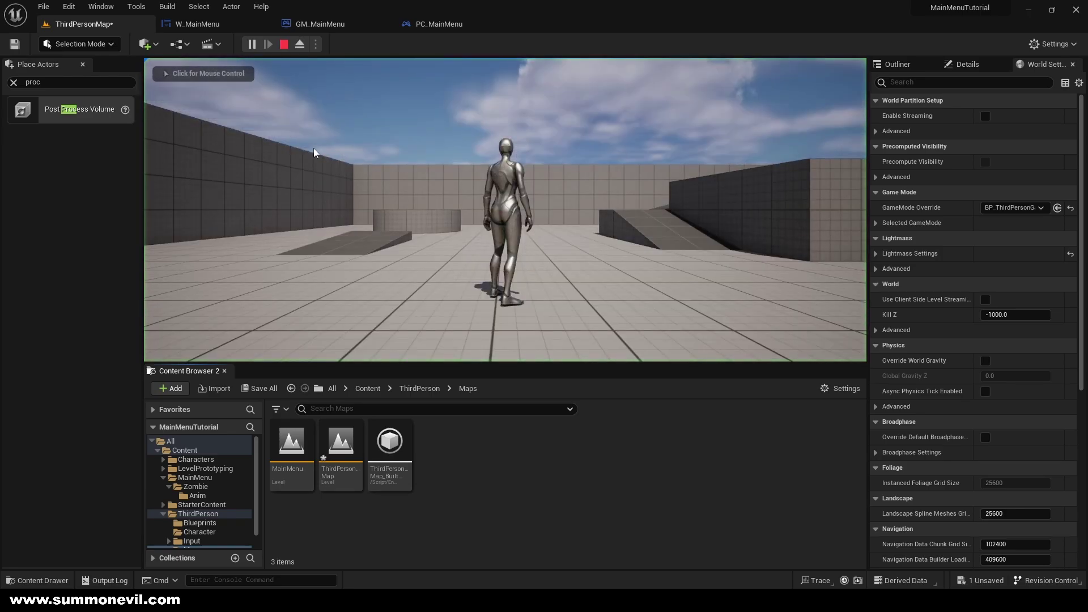
pyautogui.click(284, 45)
pyautogui.doubleClick(292, 448)
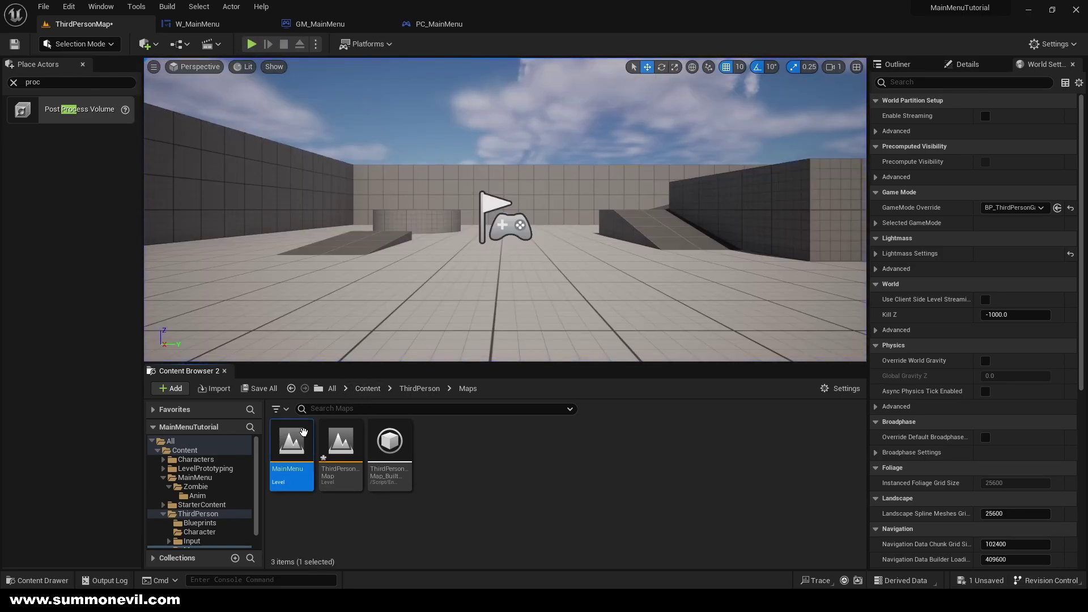
pyautogui.click(567, 430)
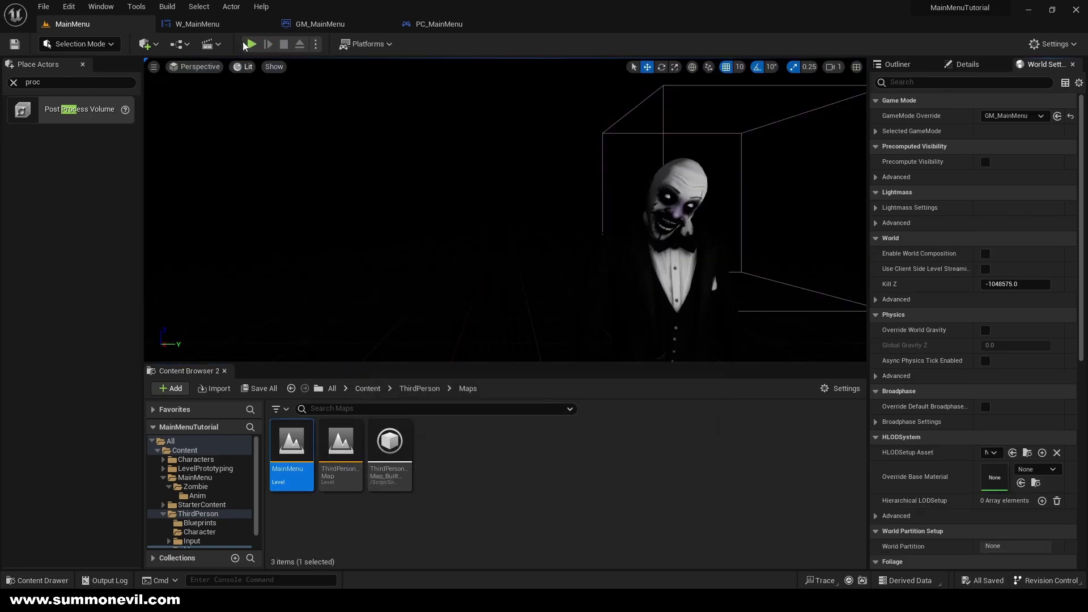
# Step: Play-test the reopened MainMenu level, start the game with its Play button, and end the session
pyautogui.click(252, 44)
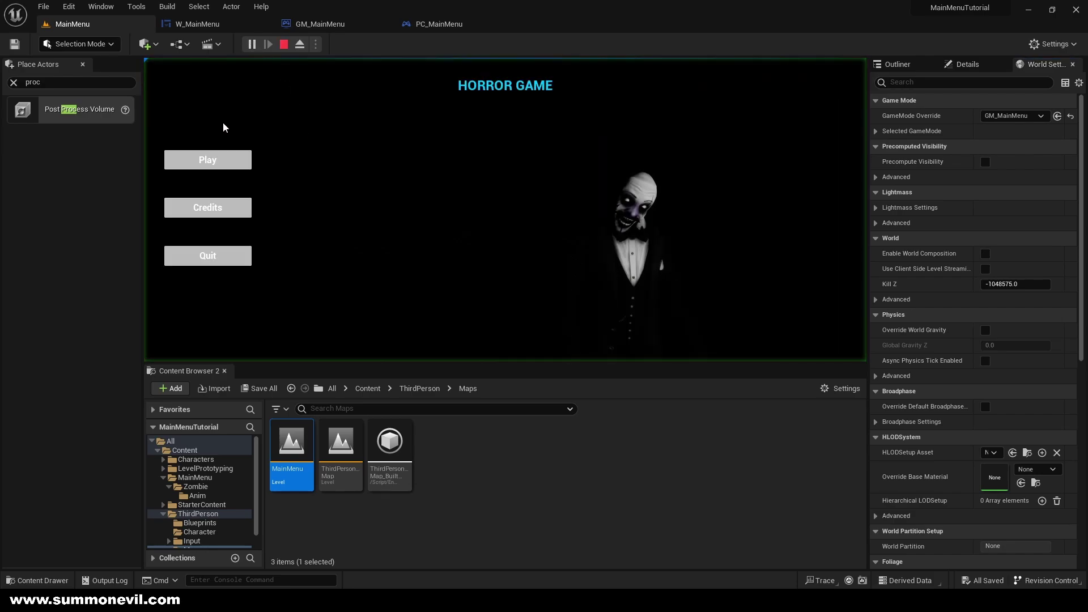
pyautogui.click(241, 159)
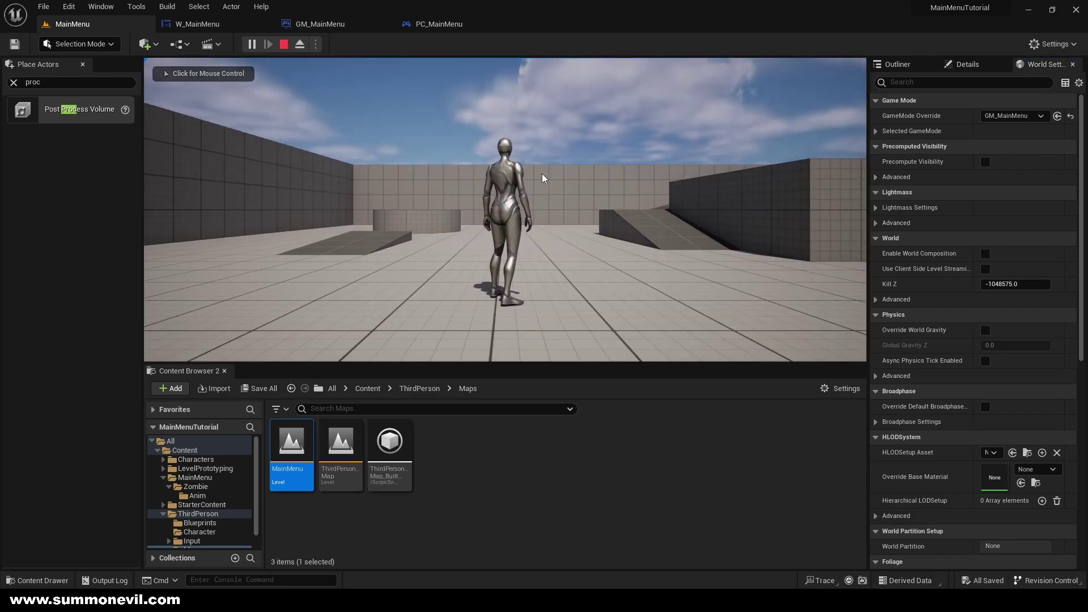
pyautogui.press('Escape')
# Step: Load the ThirdPersonMap level and open its level blueprint
pyautogui.click(317, 26)
pyautogui.click(227, 25)
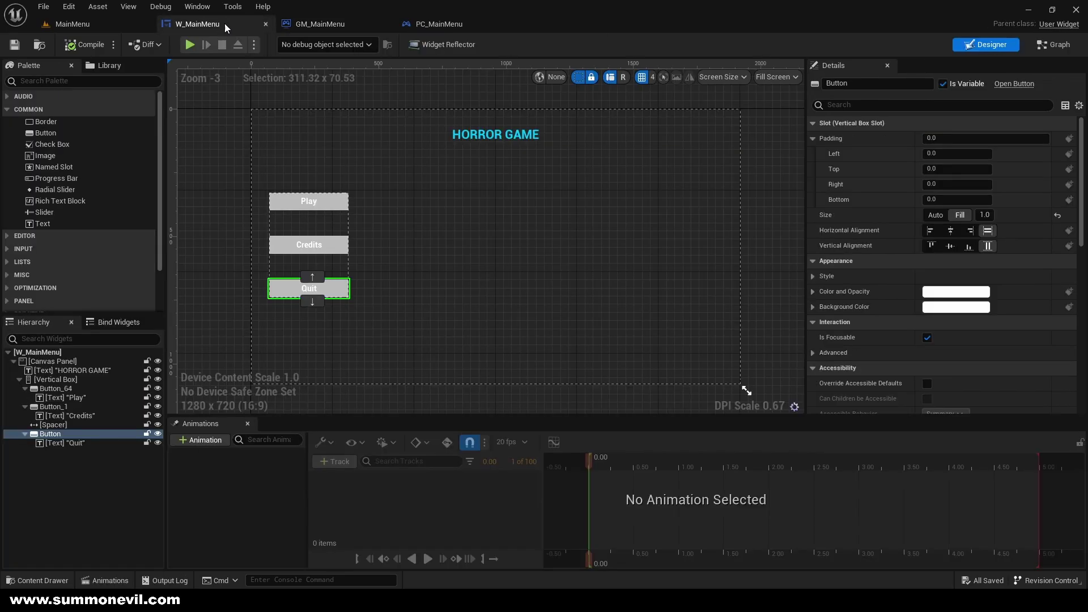
pyautogui.click(72, 23)
pyautogui.doubleClick(338, 453)
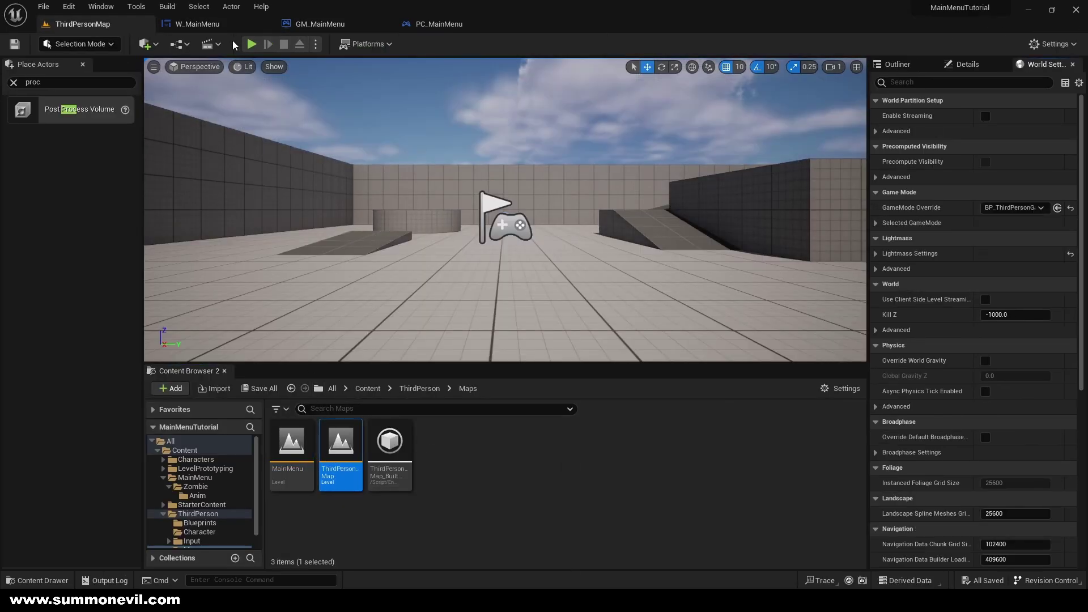
pyautogui.click(215, 45)
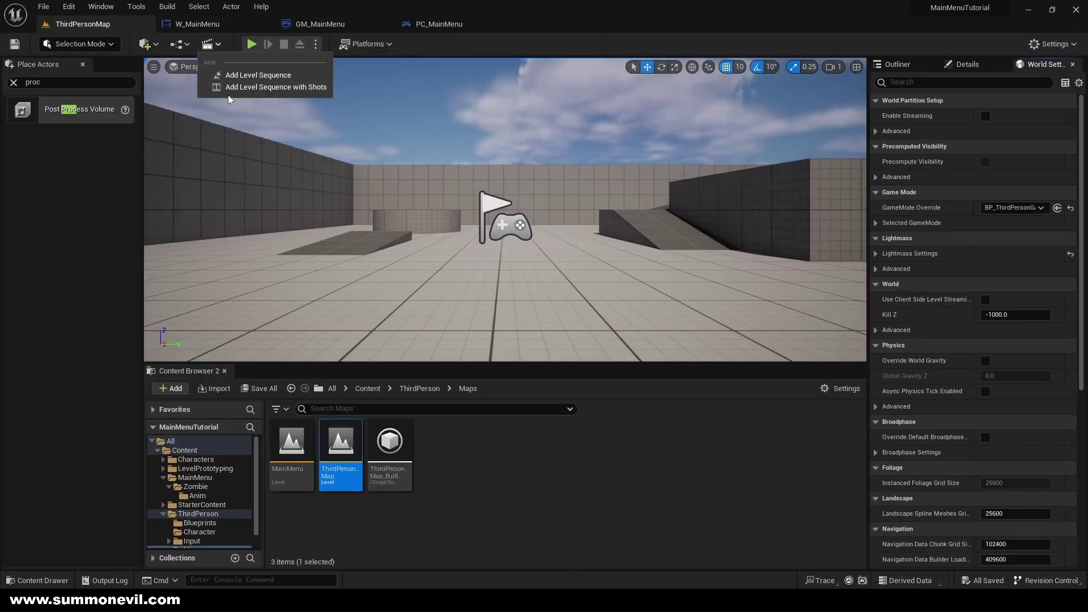
pyautogui.click(184, 45)
pyautogui.click(227, 124)
# Step: Add a Set Input Mode Game Only node after Event BeginPlay and align it with the event
pyautogui.moveTo(324, 213); pyautogui.dragTo(381, 239, button='right')
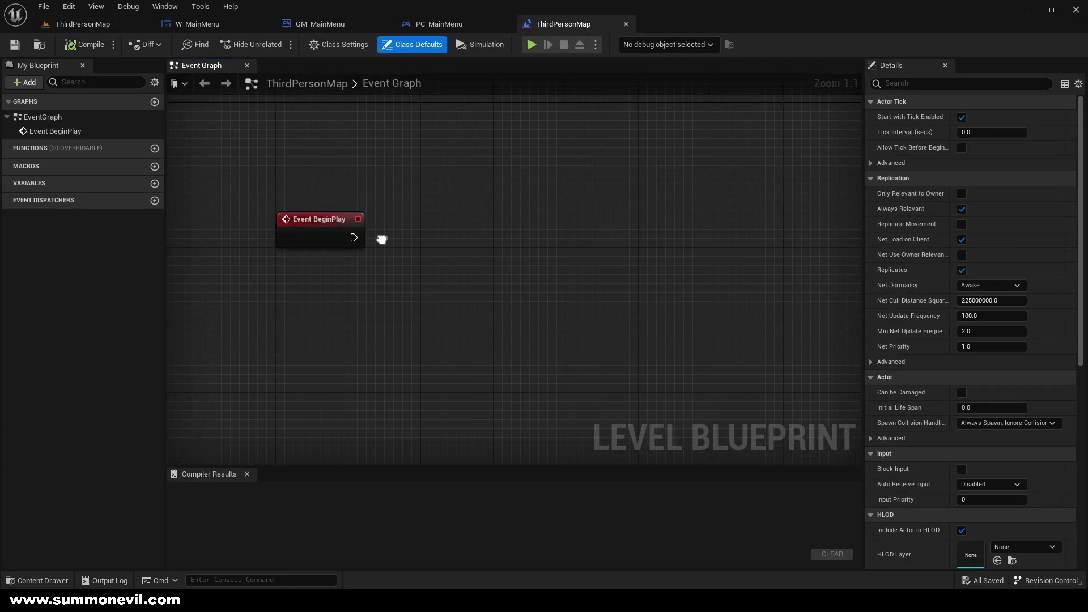
pyautogui.moveTo(379, 241); pyautogui.dragTo(431, 238)
pyautogui.write('inp')
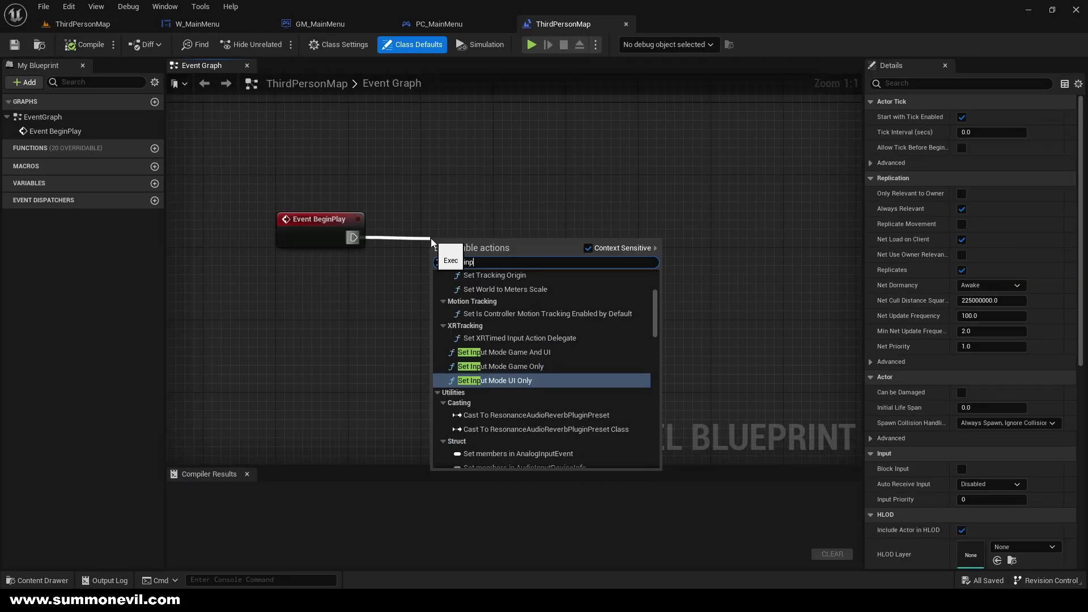
pyautogui.write('ut game')
pyautogui.press('Return')
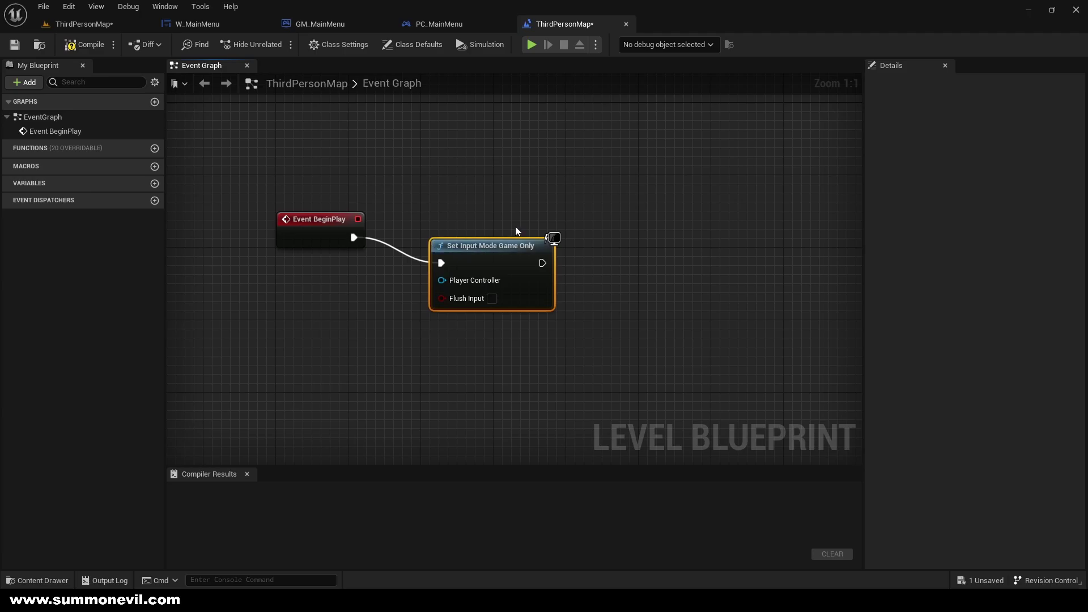
pyautogui.moveTo(492, 246); pyautogui.dragTo(502, 221)
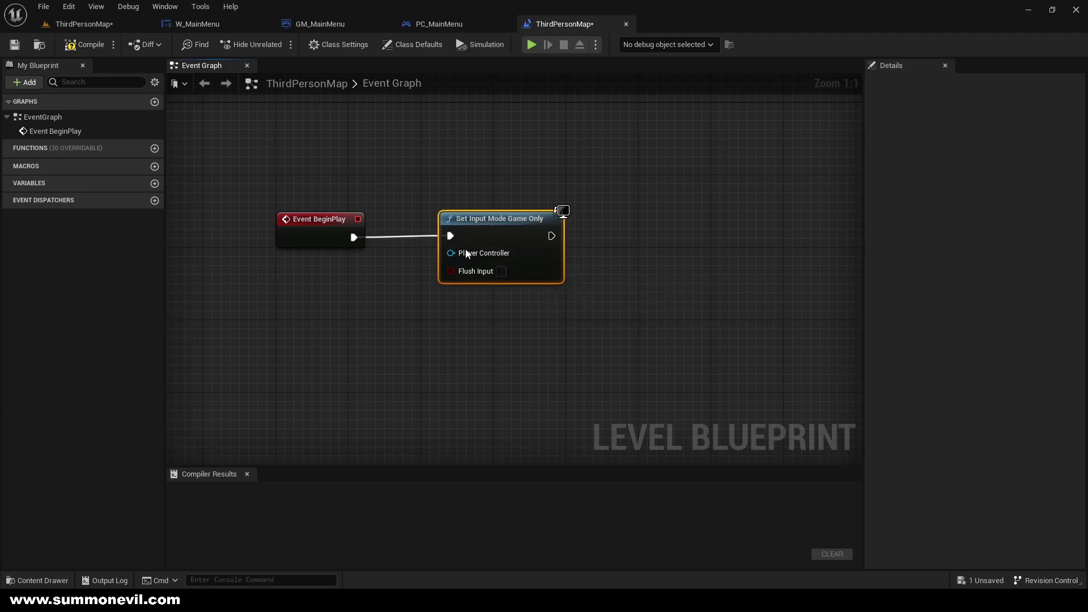
# Step: Feed the input mode node's Player Controller input from a new Get Player Controller node
pyautogui.moveTo(450, 254); pyautogui.dragTo(337, 305)
pyautogui.write('get player controller')
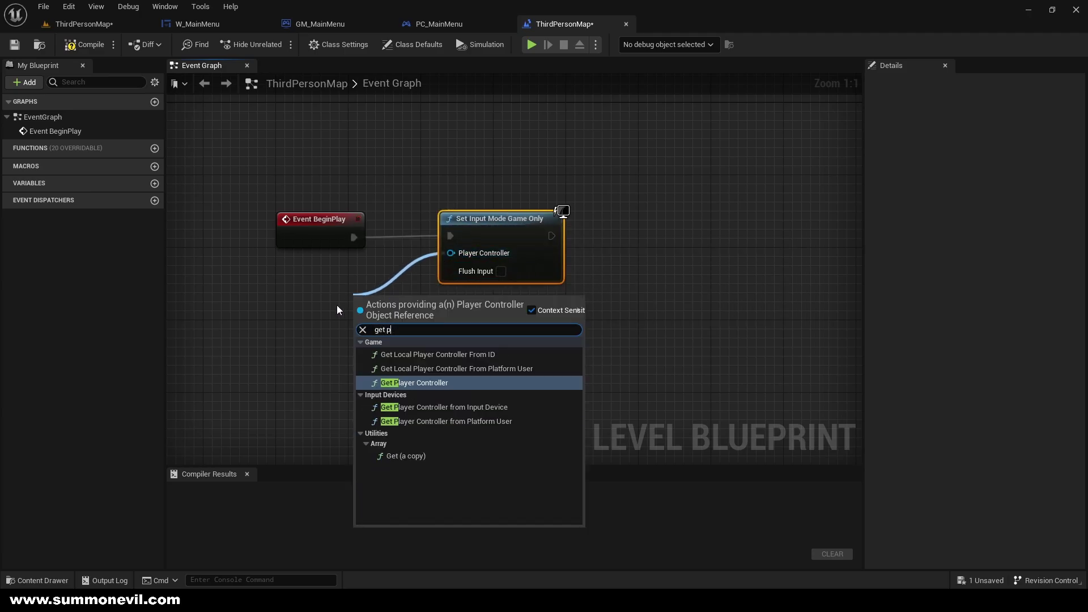
pyautogui.press('Return')
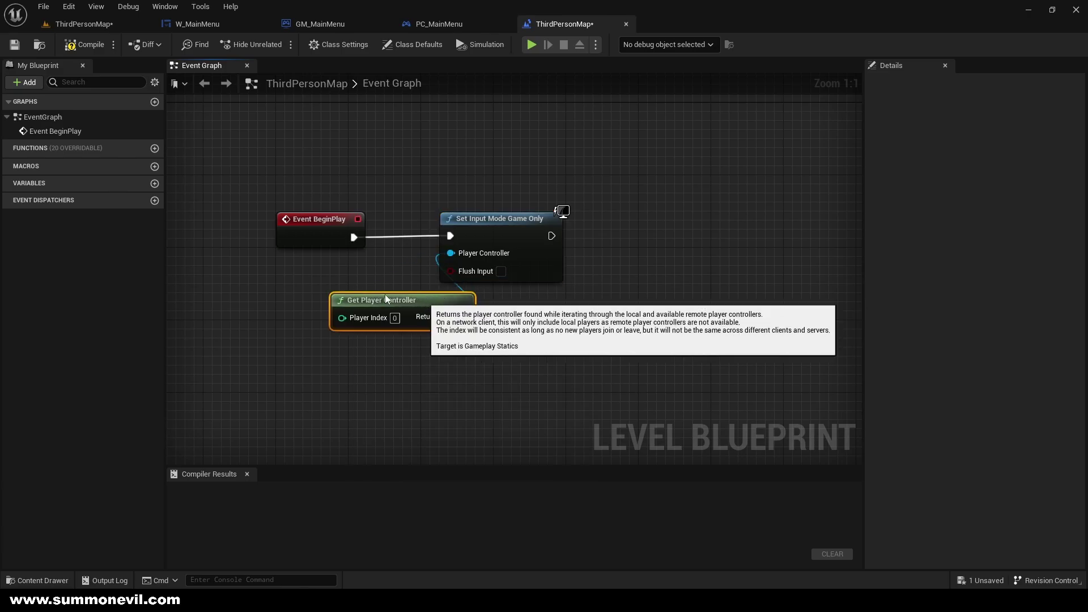
# Step: Chain a non-context-sensitive Set Show Mouse Cursor node, left unchecked, after the input mode node and connect its Target to Get Player Controller
pyautogui.moveTo(615, 234); pyautogui.dragTo(616, 233)
pyautogui.write('s')
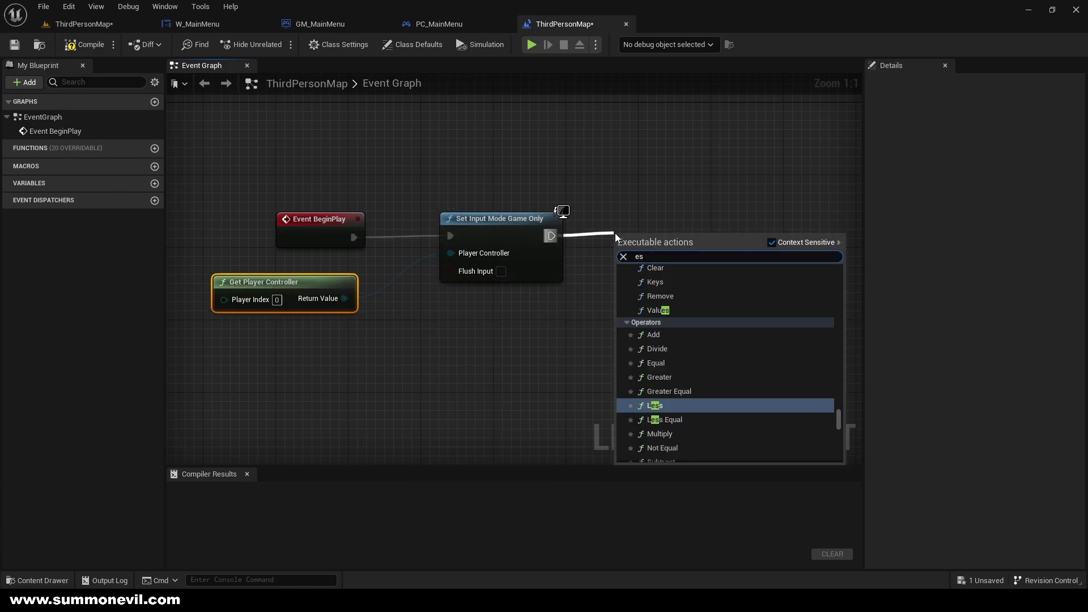
pyautogui.write('et show mouse')
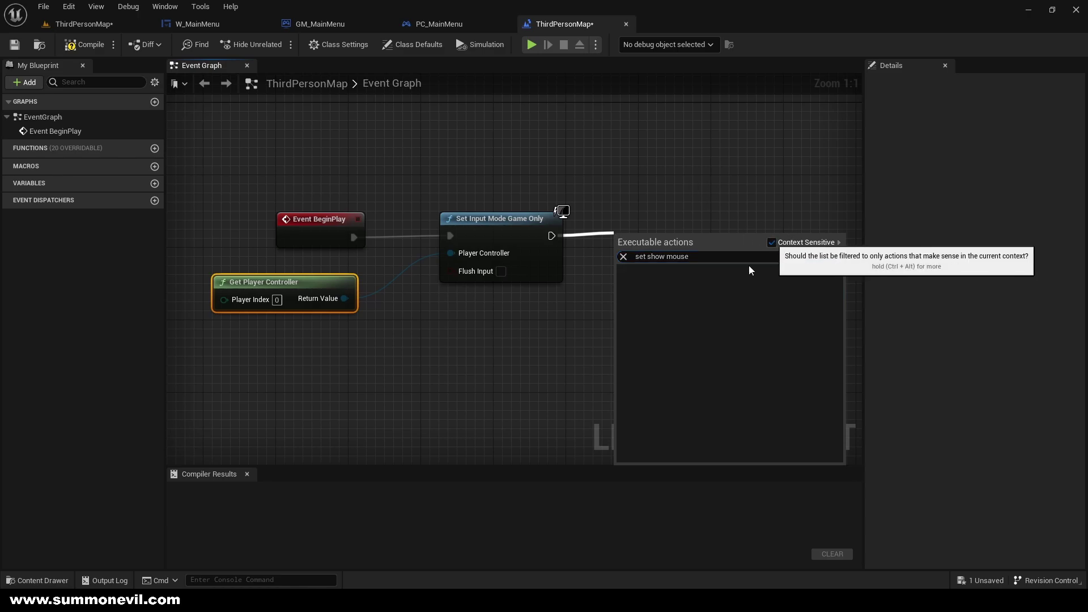
pyautogui.click(772, 243)
pyautogui.click(677, 280)
pyautogui.moveTo(686, 245); pyautogui.dragTo(695, 236)
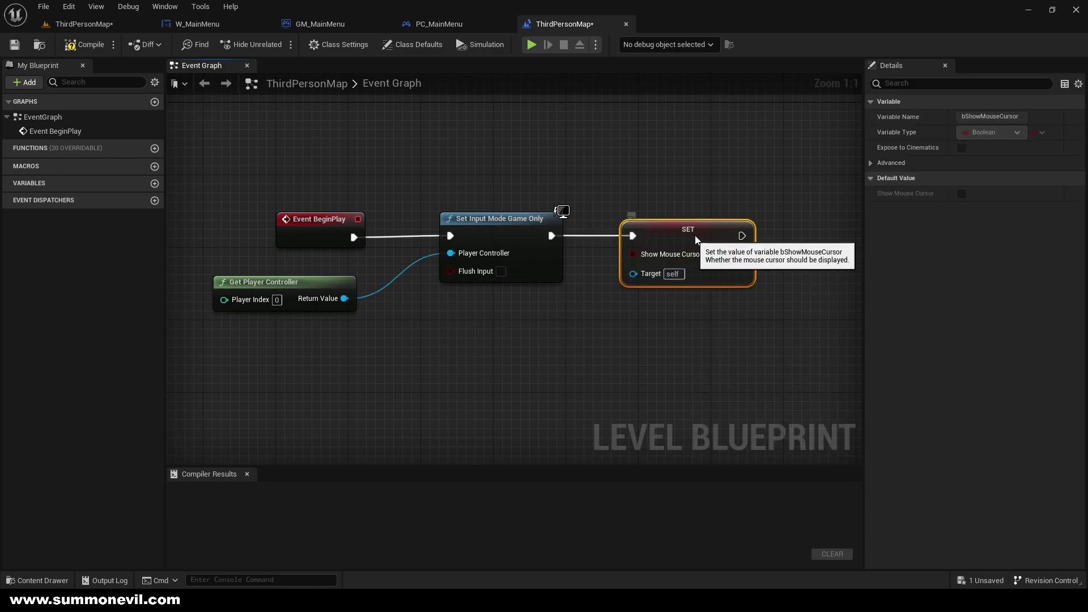
pyautogui.moveTo(636, 273); pyautogui.dragTo(346, 300)
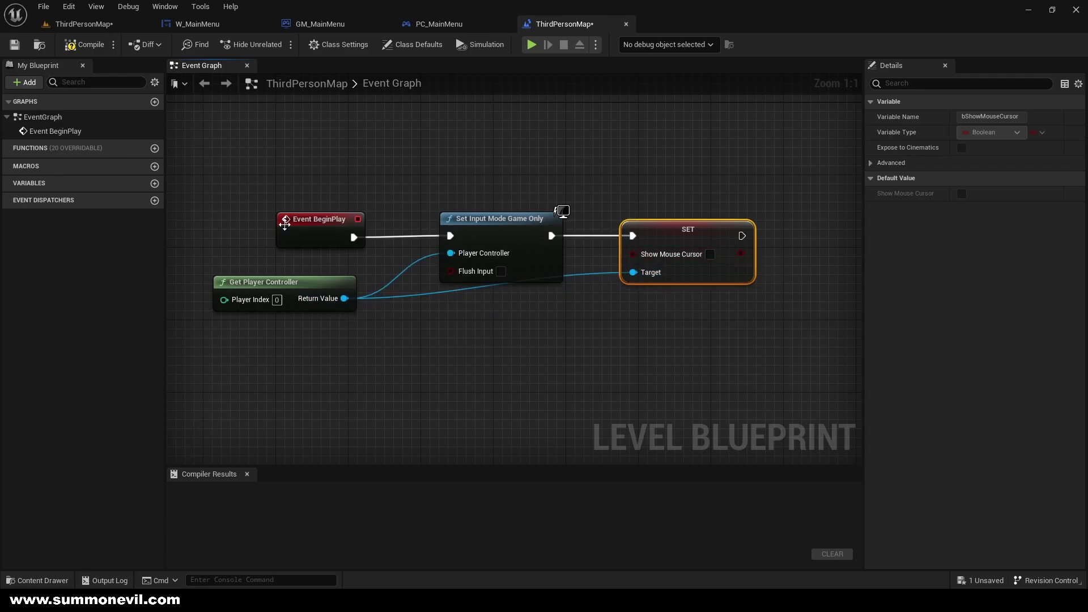
# Step: Compile the level blueprint and play-test ThirdPersonMap in a new window
pyautogui.click(90, 43)
pyautogui.click(84, 24)
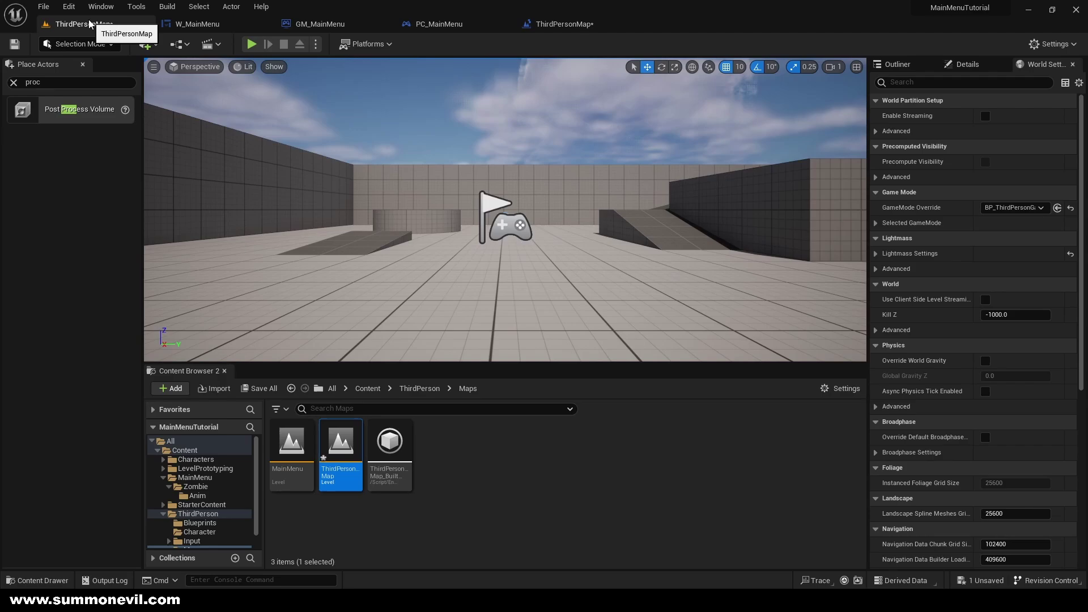
pyautogui.click(315, 44)
pyautogui.click(365, 125)
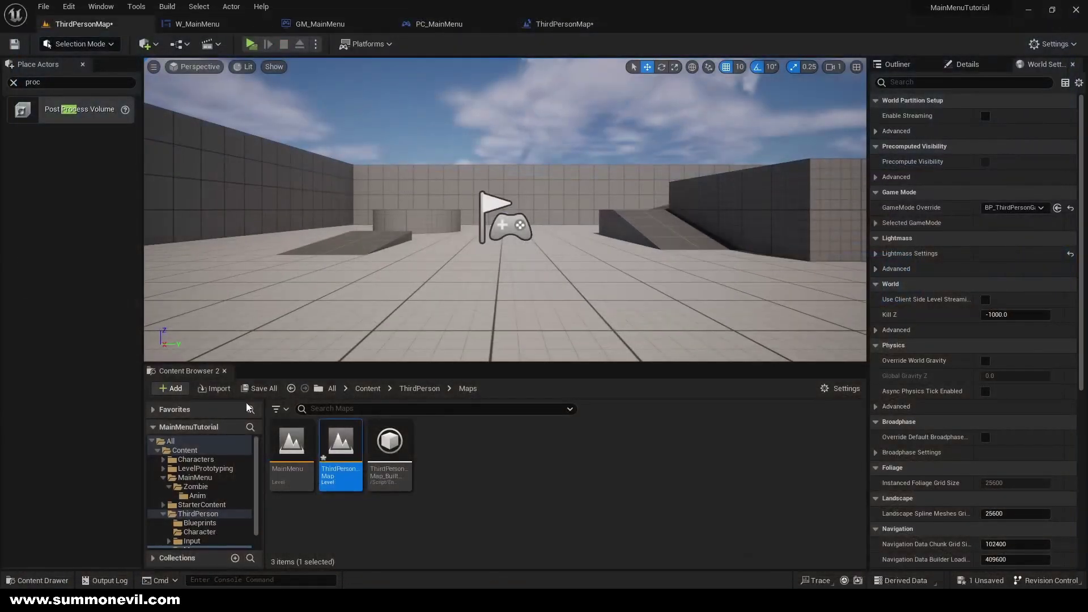
# Step: Reopen the MainMenu level, saving ThirdPersonMap, and start the game with the menu's Play button in a preview window
pyautogui.doubleClick(291, 448)
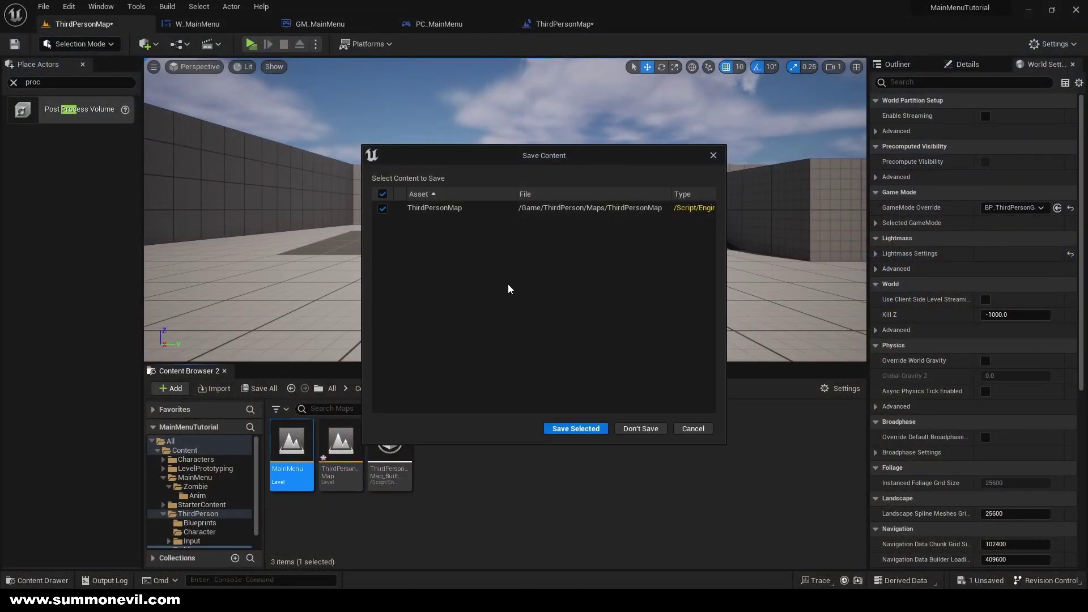
pyautogui.click(574, 429)
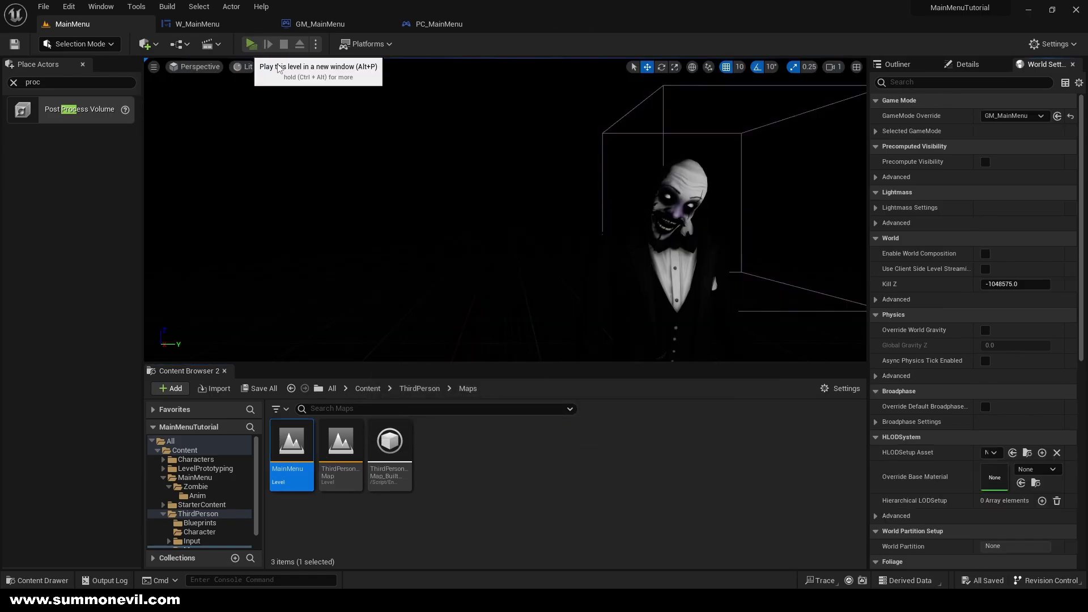
pyautogui.click(252, 44)
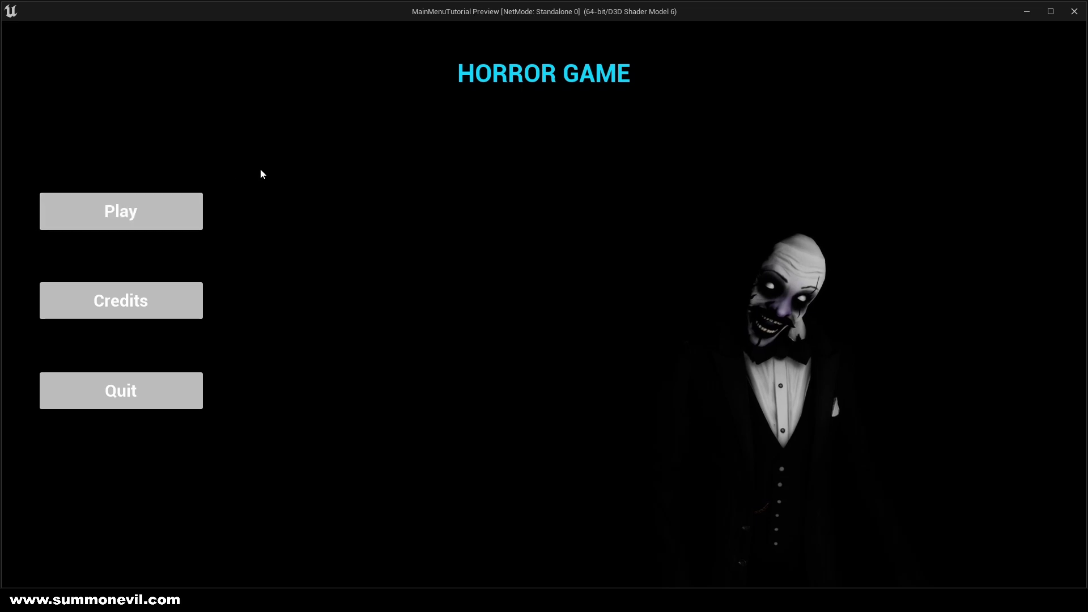
pyautogui.click(175, 212)
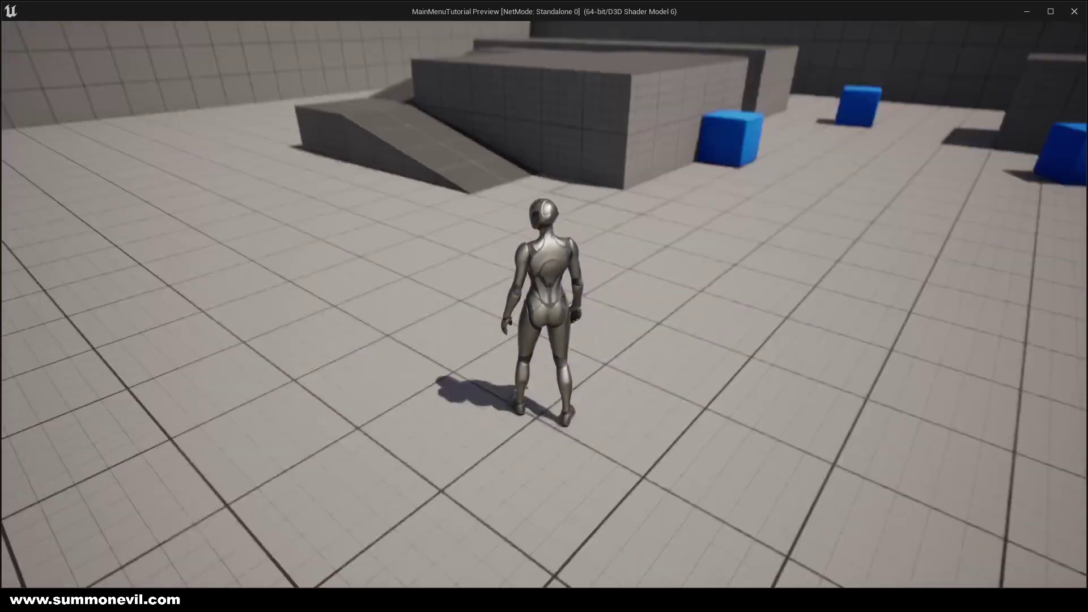
# Step: Test the character controls in the started game by running in several directions, jumping and climbing the ramp onto the platform
pyautogui.press('w')
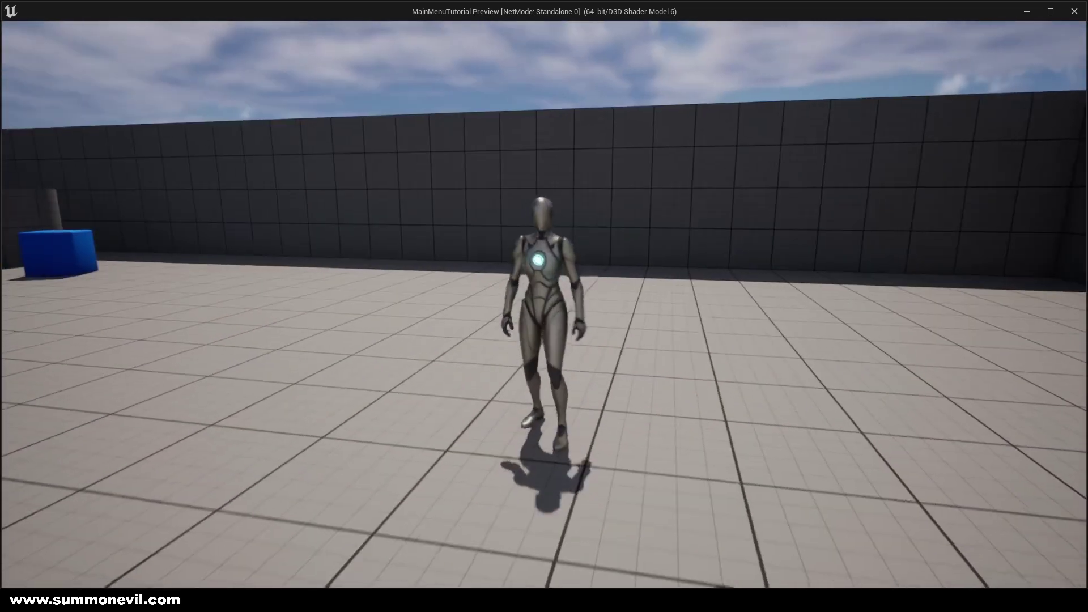
pyautogui.press('s')
pyautogui.press('w')
pyautogui.press('space')
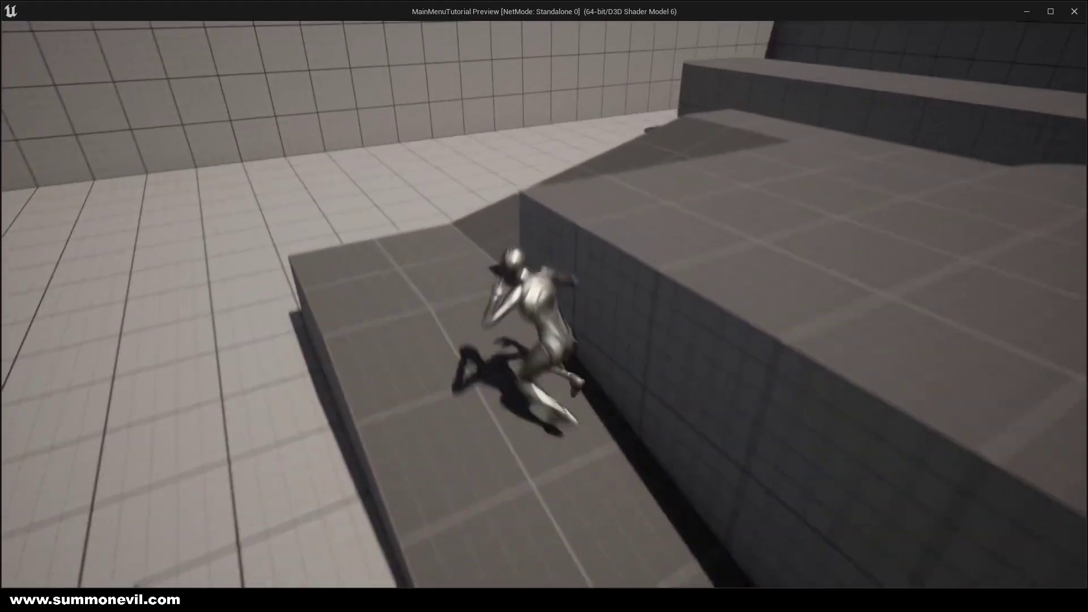
pyautogui.press('d')
pyautogui.press('s')
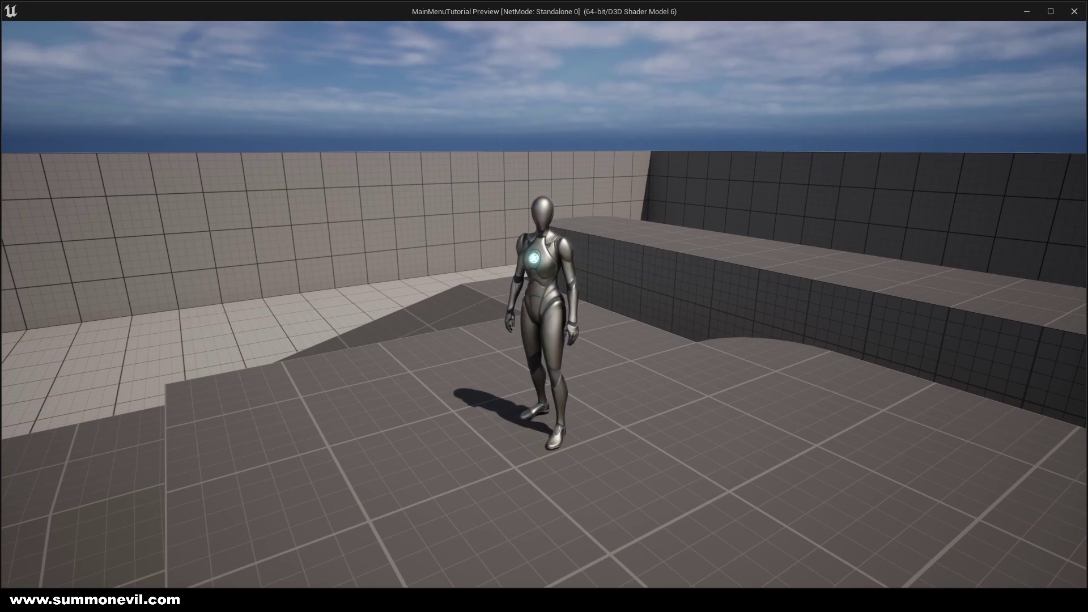
pyautogui.press('a')
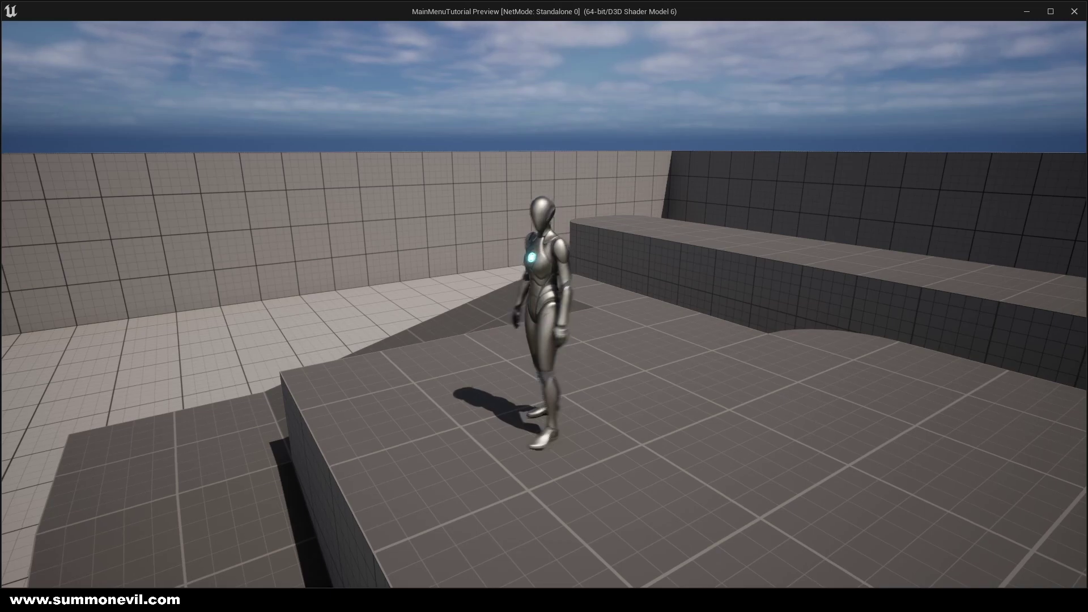
pyautogui.press('w')
pyautogui.press('s')
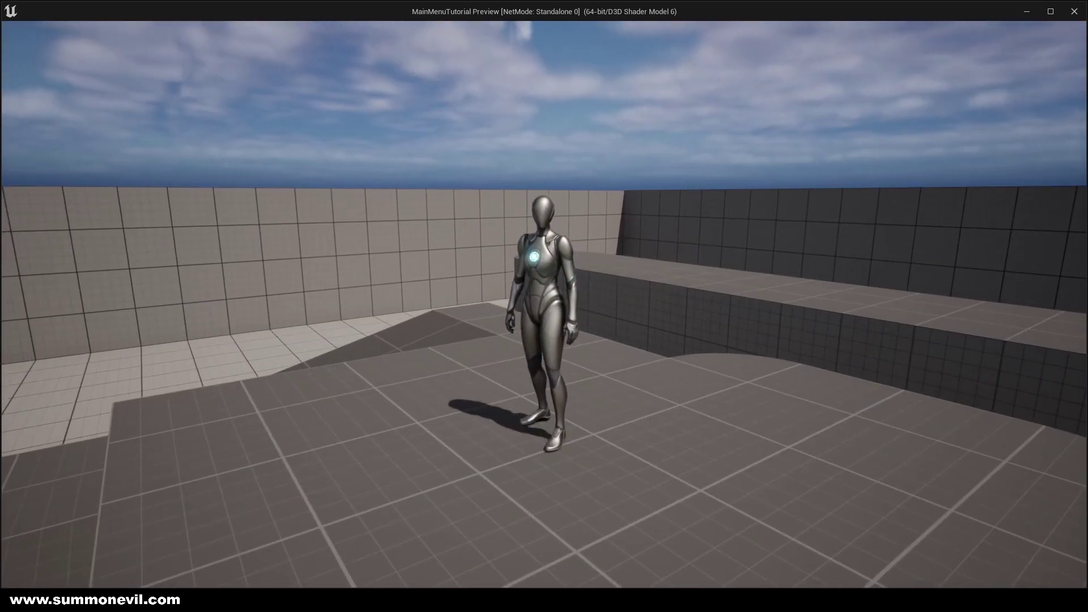
pyautogui.press('s')
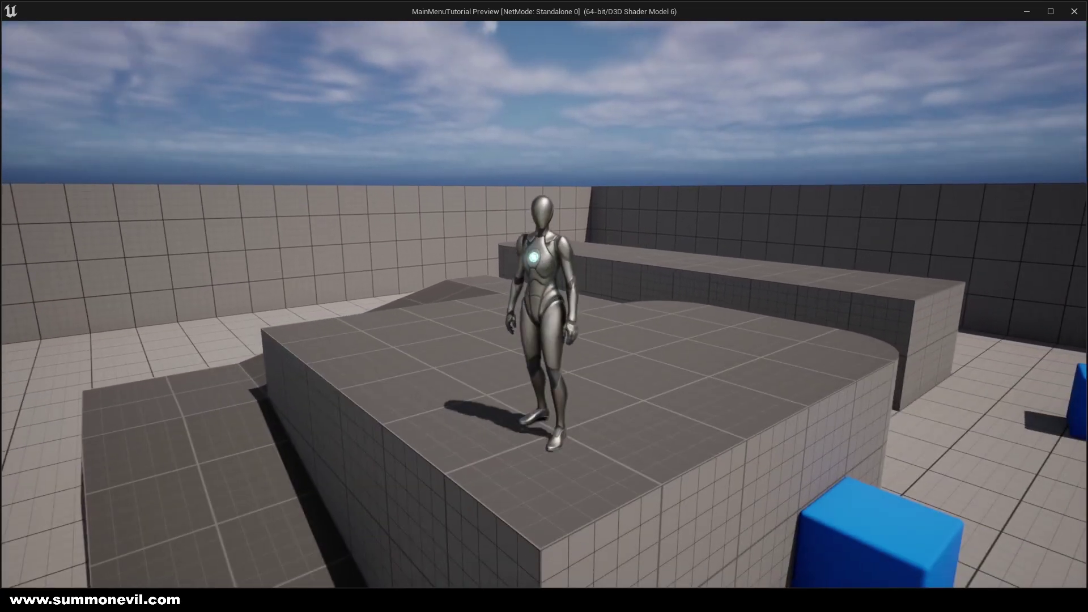